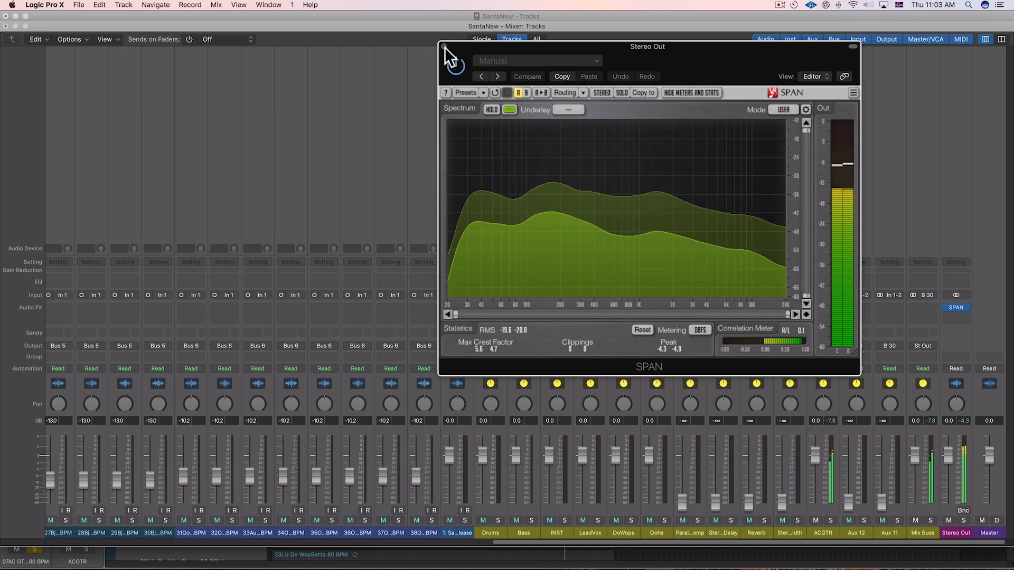
Close the SPAN analyzer window and solo the track 13 overdub vocal in the mixer
click(445, 47)
scroll(578, 370, left, 10)
scroll(578, 370, left, 15)
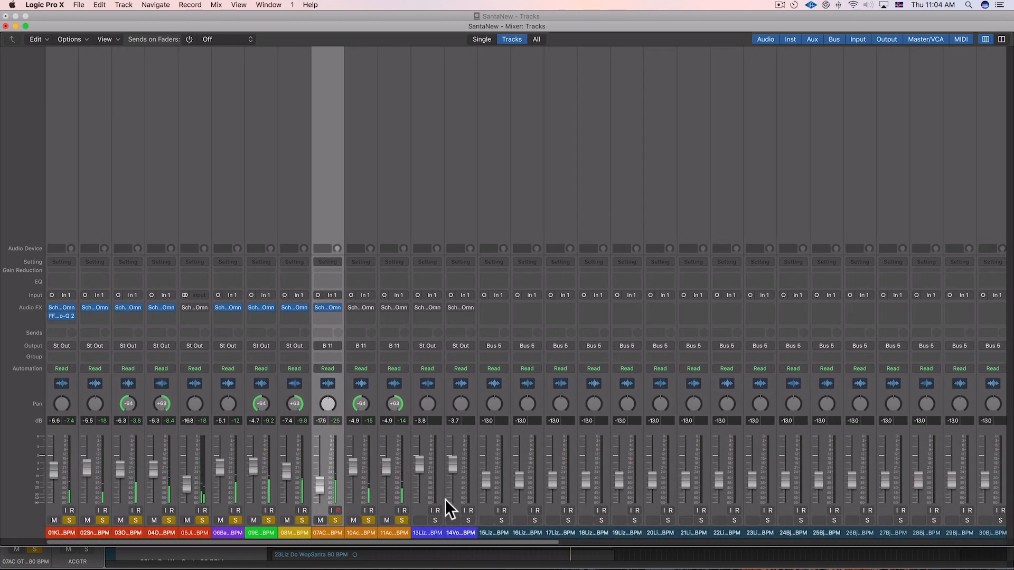
click(435, 521)
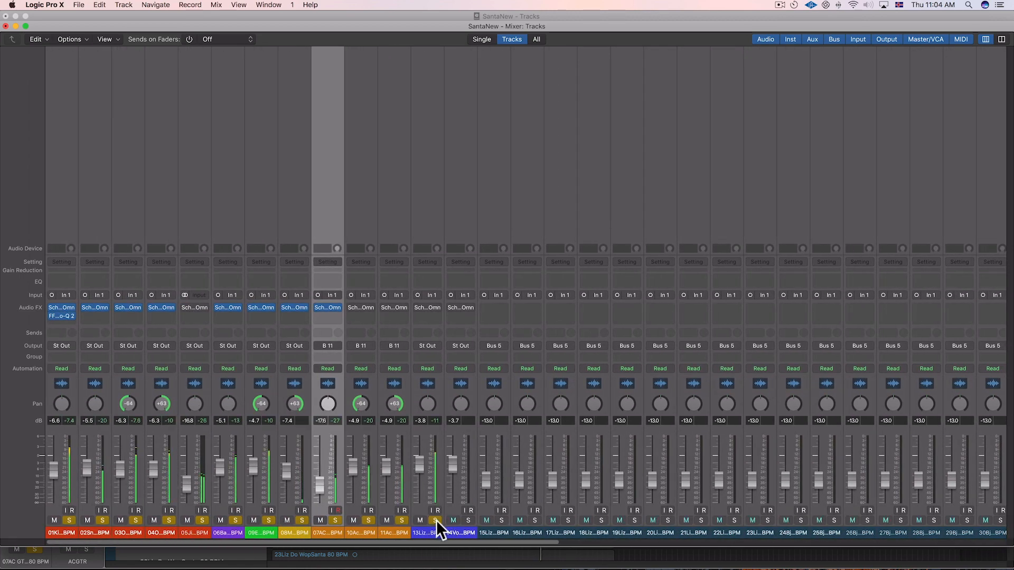
Open the soloed vocal's Scheps Omni Channel and set Even saturation to about 51, with the output fader near 0
click(430, 307)
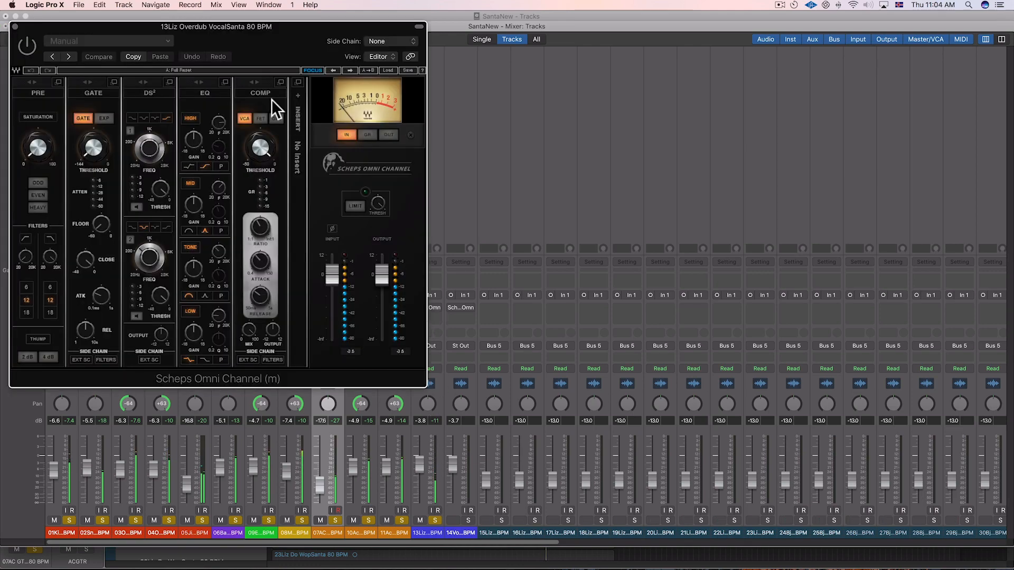
drag(265, 28, 632, 30)
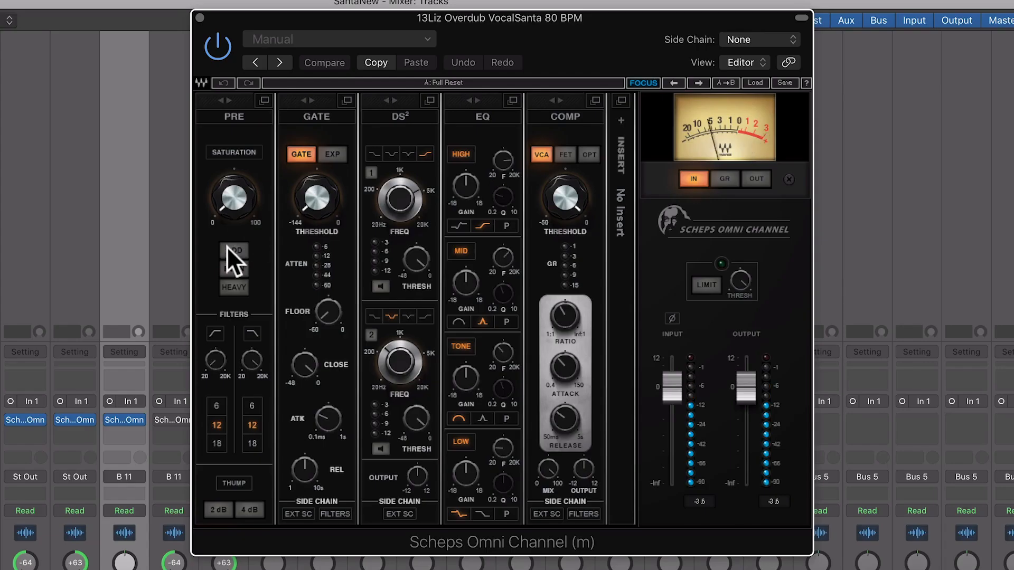
click(405, 194)
drag(233, 200, 233, 174)
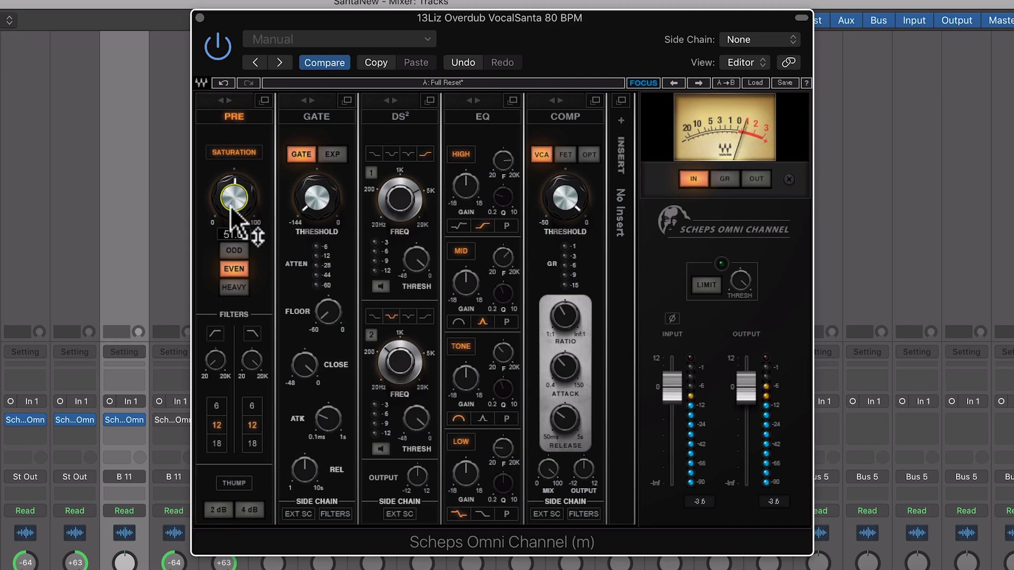
drag(743, 389, 745, 411)
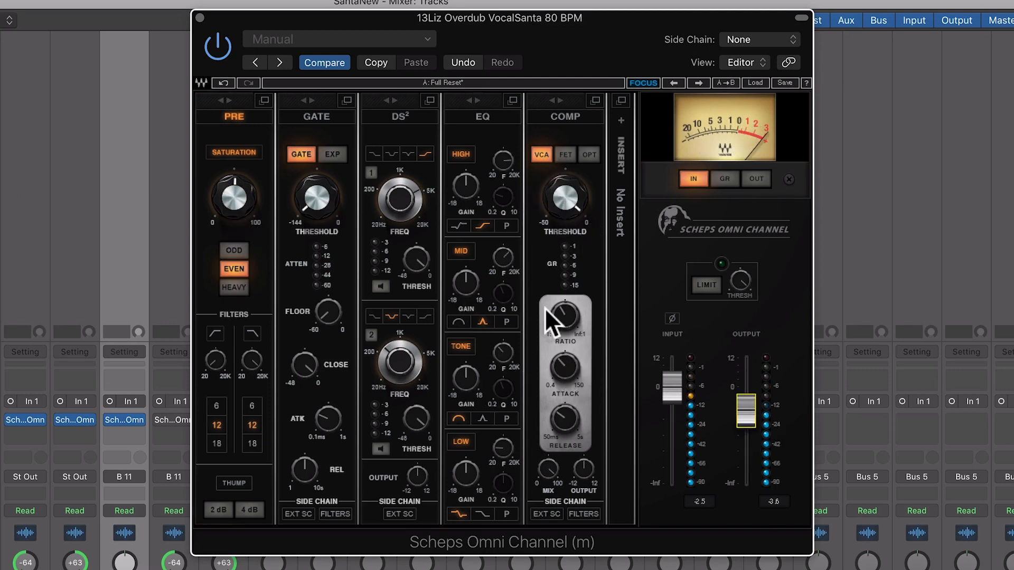
drag(728, 391, 728, 388)
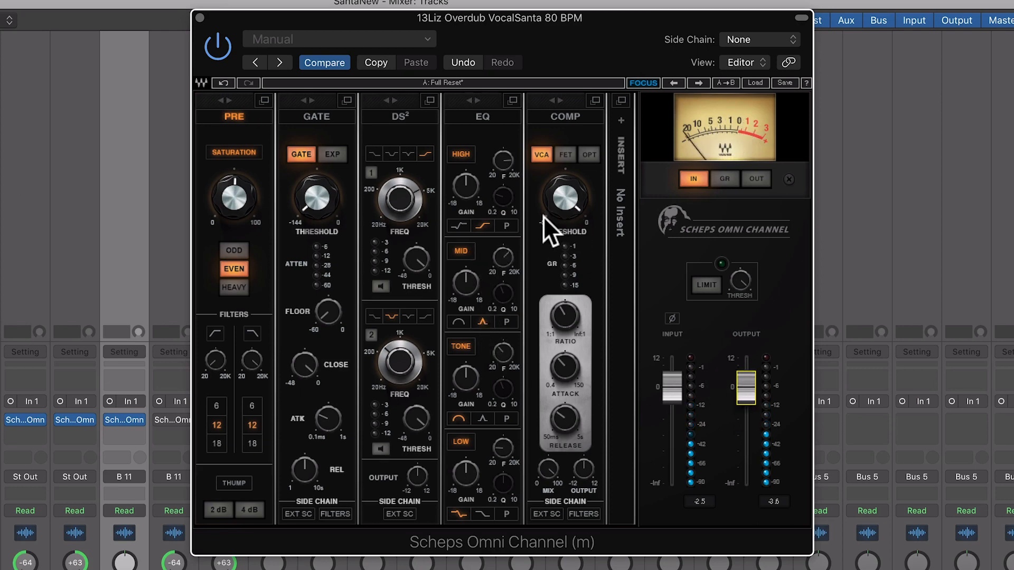
Cut the vocal EQ's Tone band by about 5.3 dB at 351 Hz using the narrow bell shape
click(482, 418)
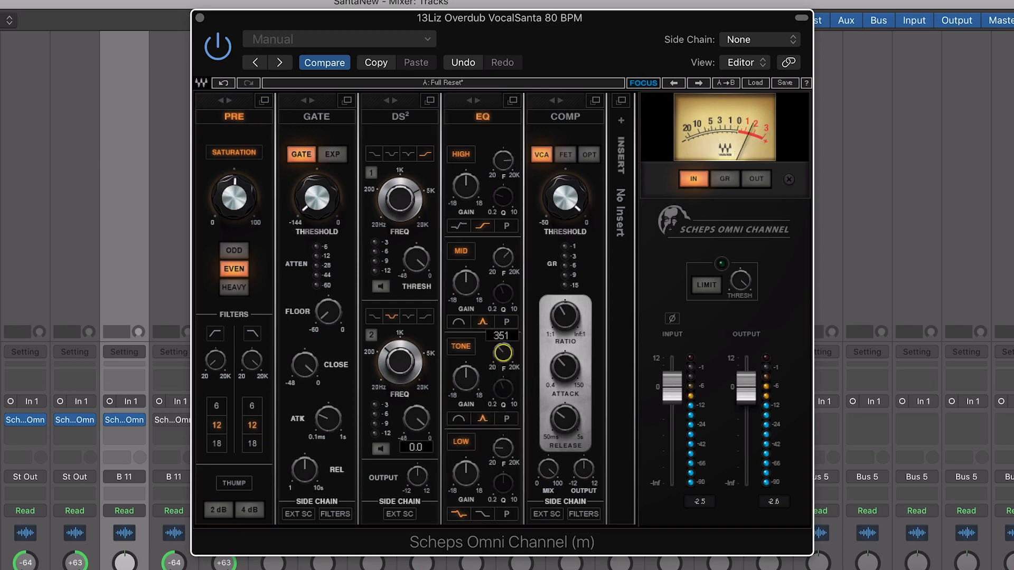
drag(467, 393, 467, 409)
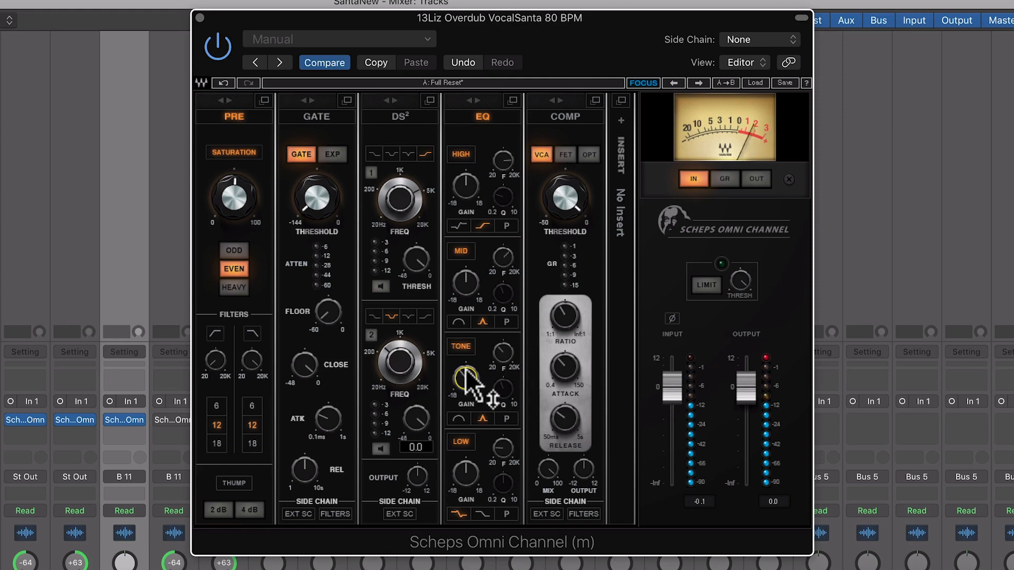
drag(477, 378, 478, 376)
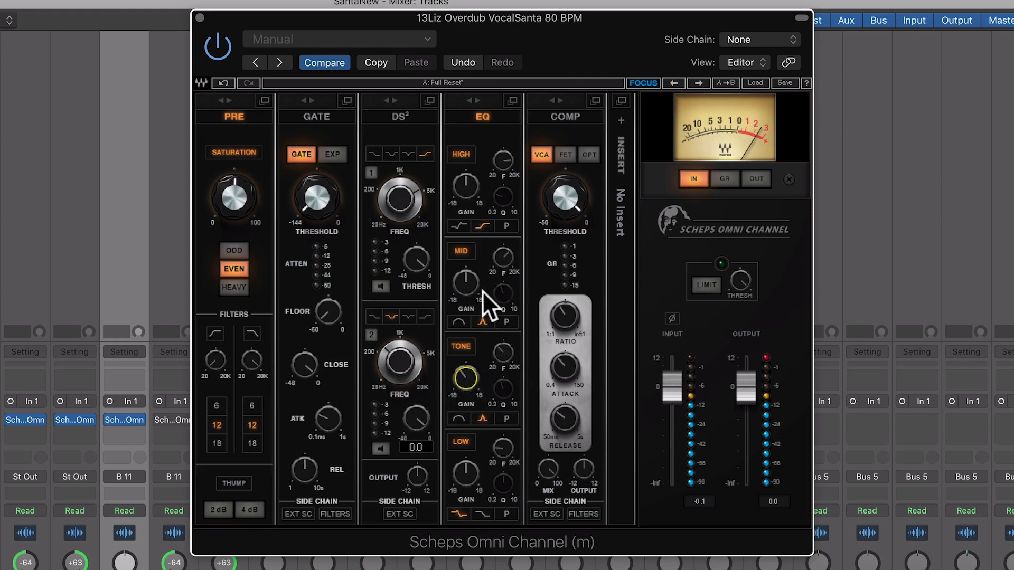
Boost the vocal EQ's Mid band by about 4.5 dB at 3004 Hz using the wide bell shape
click(503, 259)
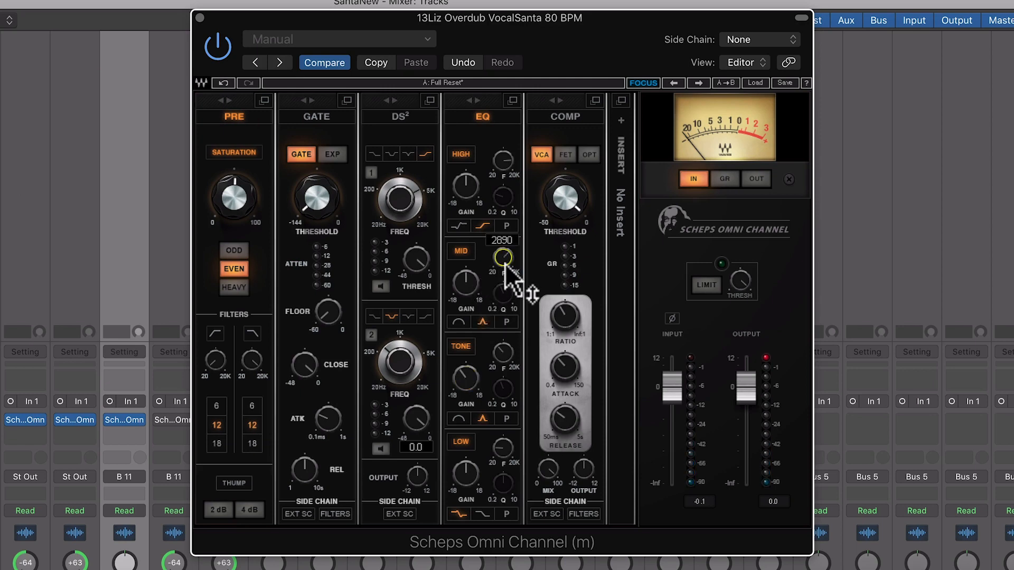
click(468, 296)
drag(466, 284, 465, 276)
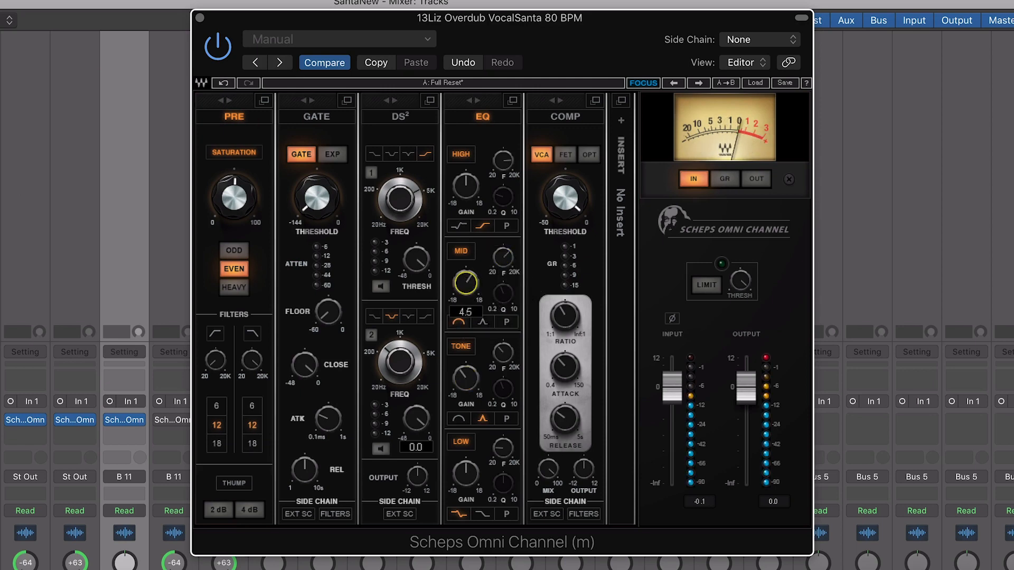
click(503, 258)
drag(498, 260, 499, 257)
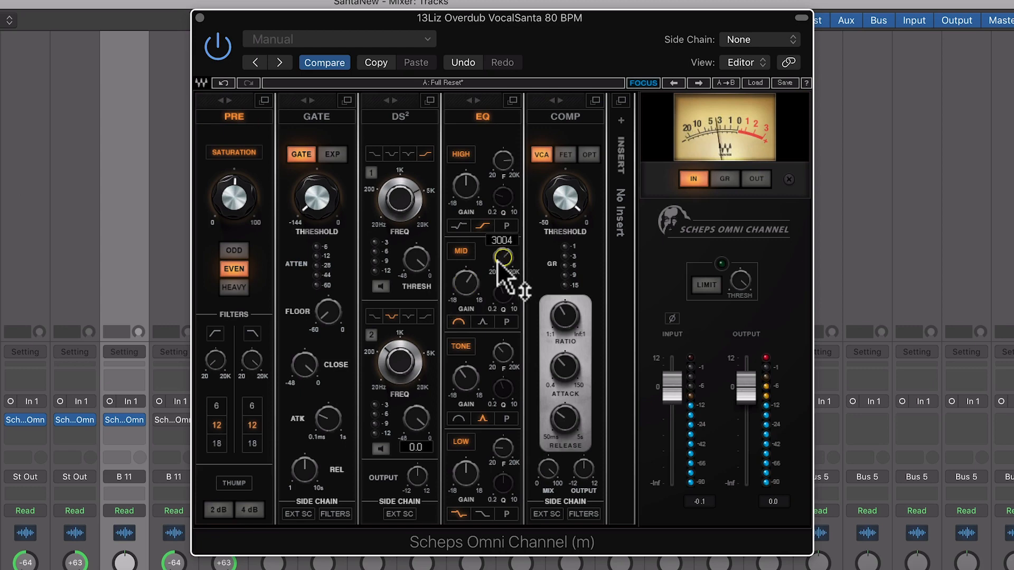
Compress the vocal with a threshold of -9.20, an attack of 1.13 and a faster release
click(566, 201)
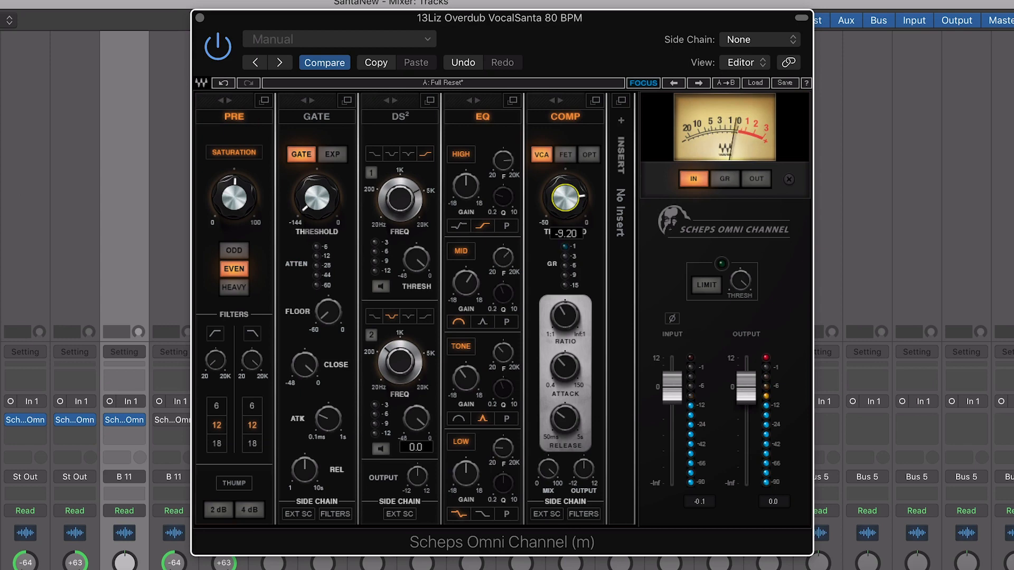
click(564, 316)
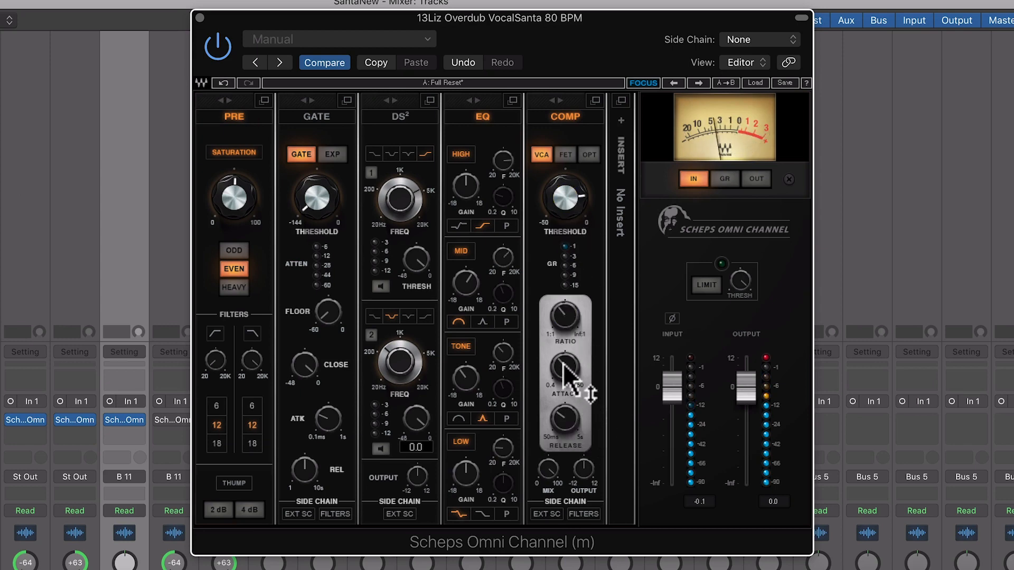
mouse_move(565, 366)
drag(565, 369, 562, 379)
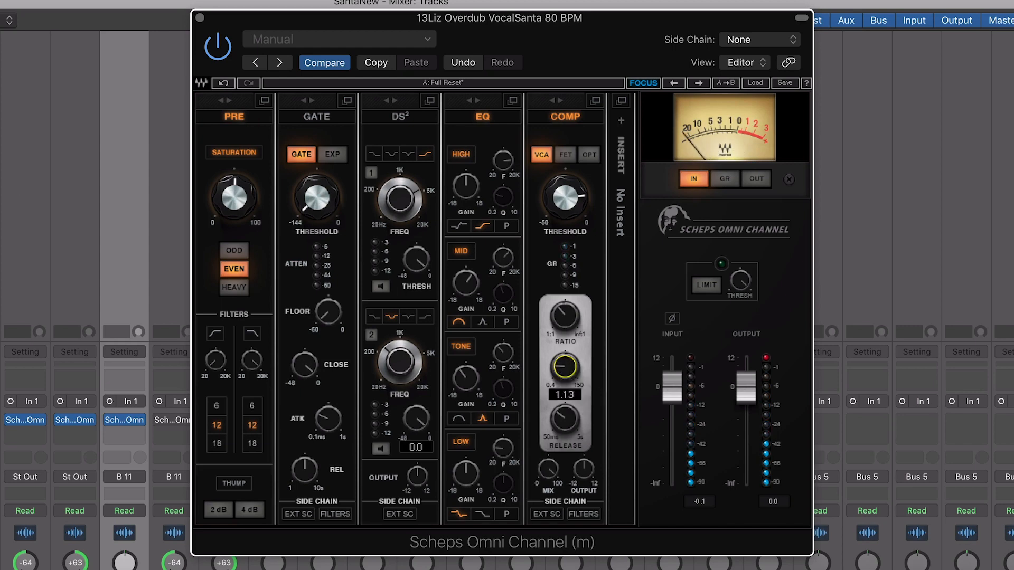
click(564, 419)
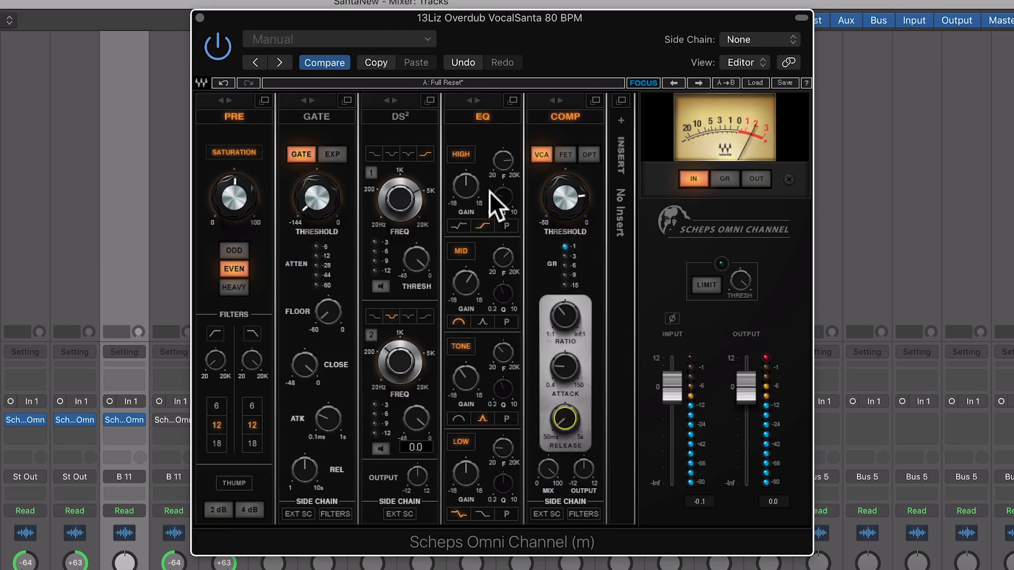
Boost the vocal EQ's High band around 3437 Hz and switch it to the first shelf shape
drag(503, 160, 503, 158)
drag(465, 186, 471, 209)
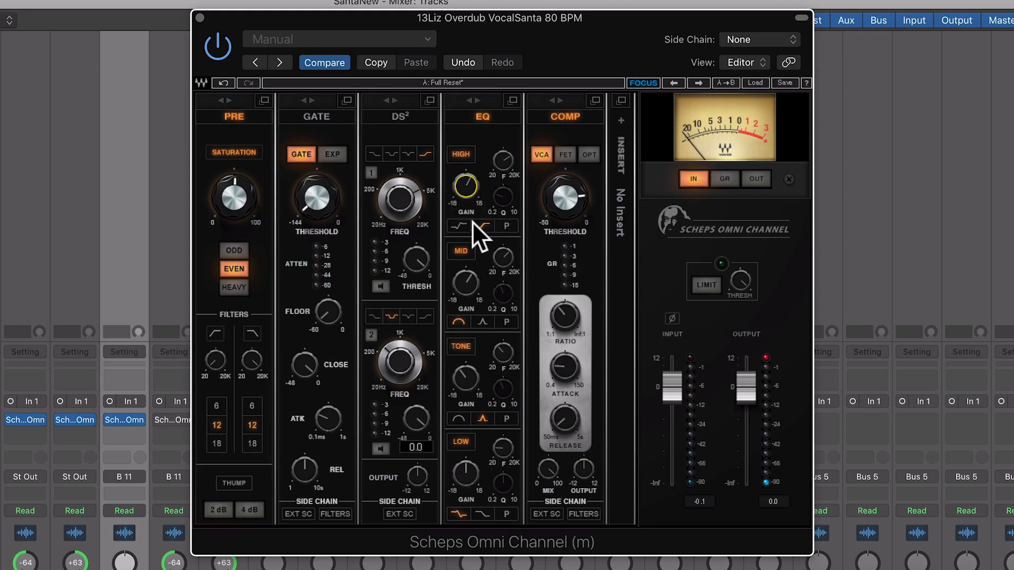
click(458, 227)
drag(502, 160, 503, 160)
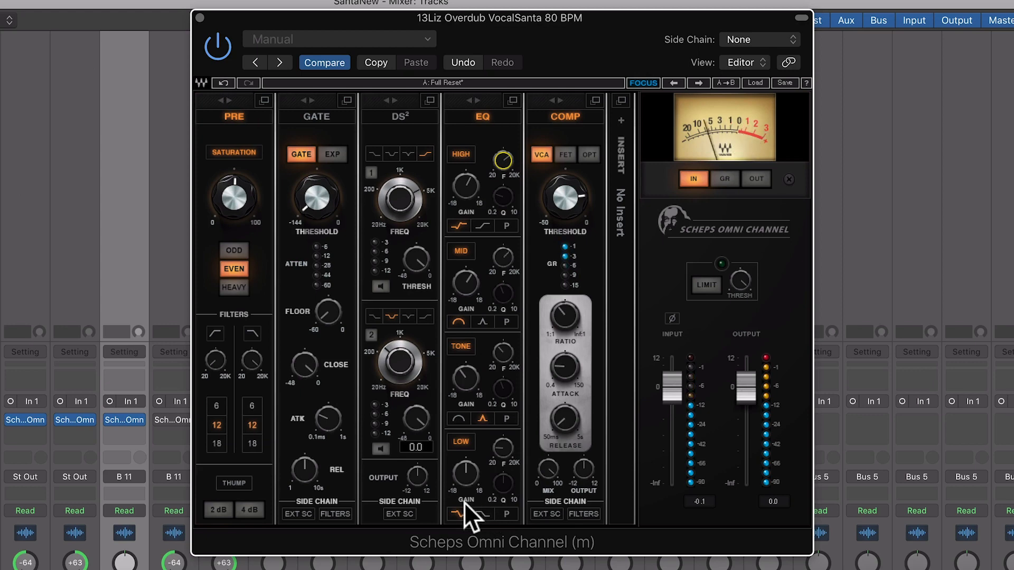
Switch the vocal EQ's Low band to the P shape and boost it by about 6.3 dB
click(502, 453)
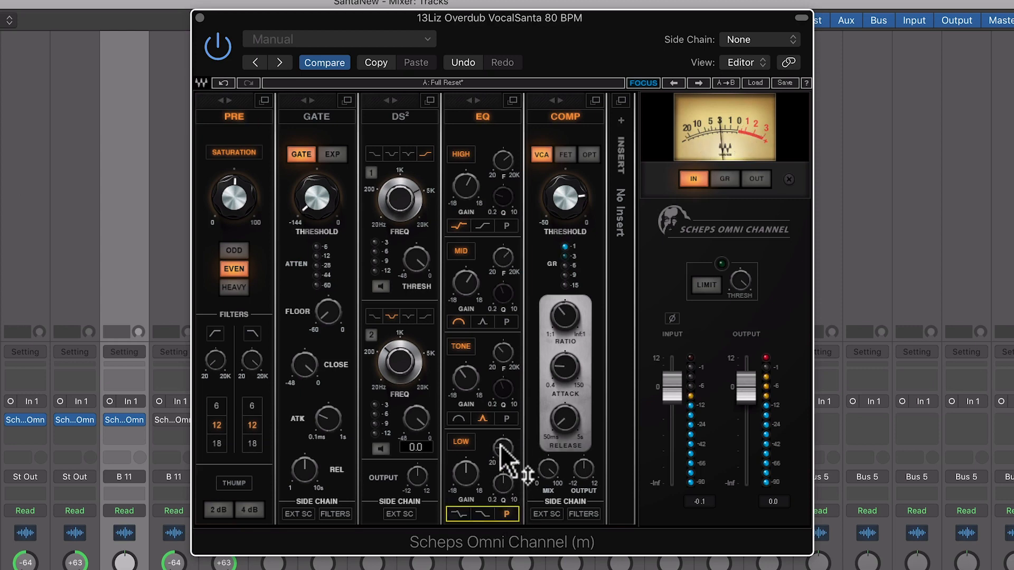
click(507, 514)
mouse_move(470, 482)
mouse_down()
mouse_move(470, 465)
mouse_move(467, 478)
mouse_move(499, 454)
mouse_move(468, 470)
mouse_up()
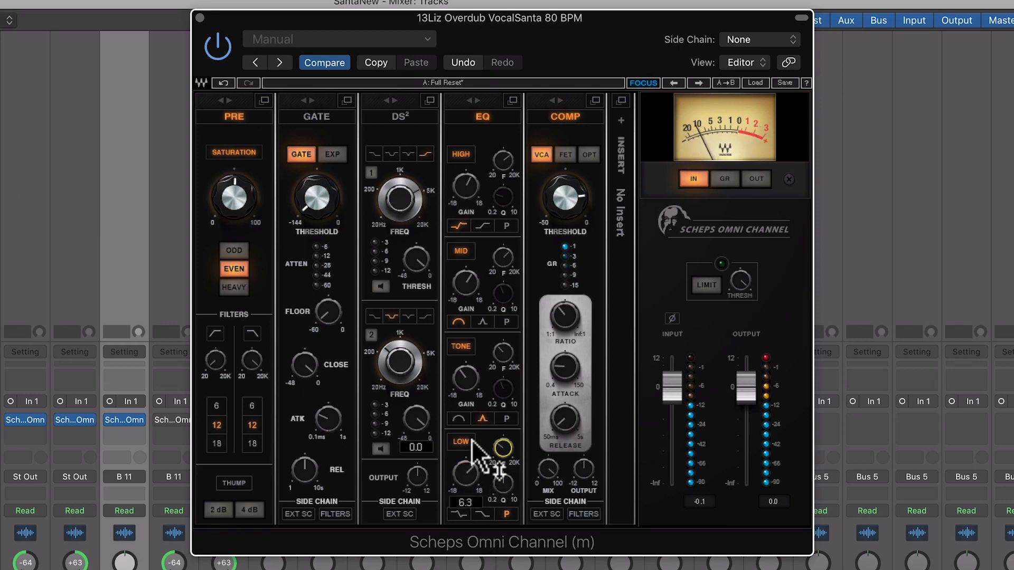
Review the Tone and Mid bands, and raise the High band's frequency to about 5191 Hz, keeping its first shelf shape
click(506, 355)
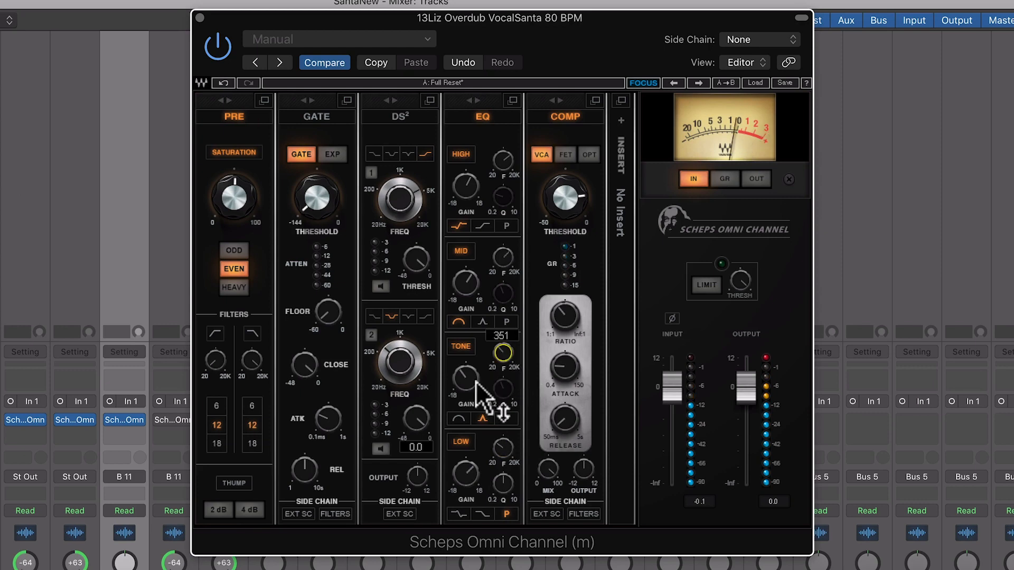
drag(462, 370, 499, 358)
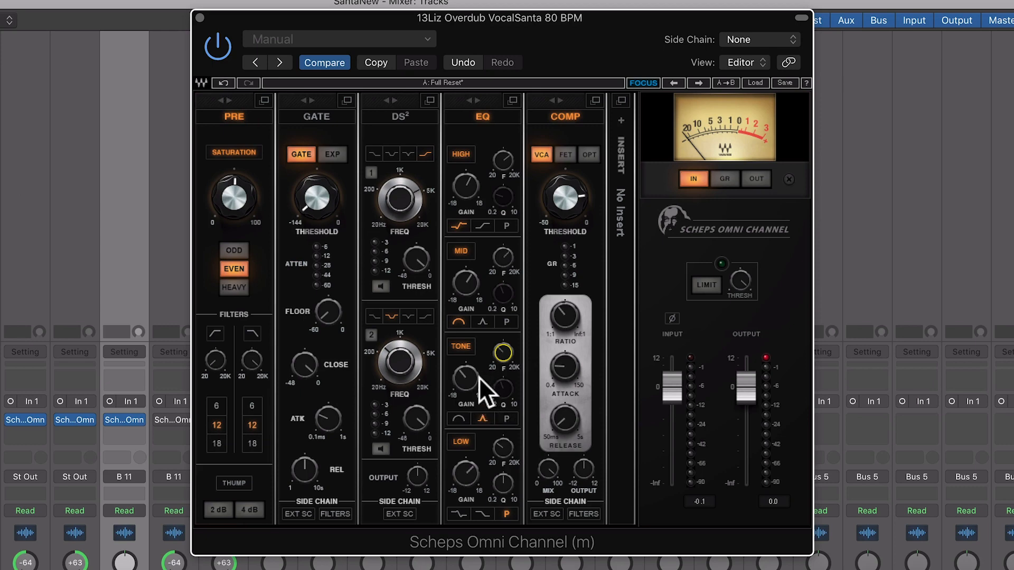
click(504, 258)
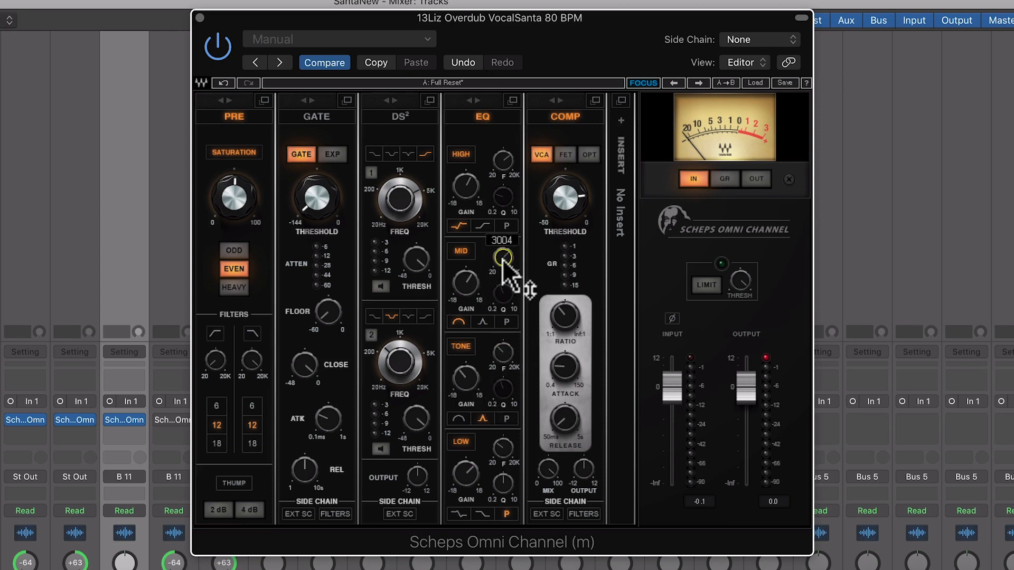
click(503, 160)
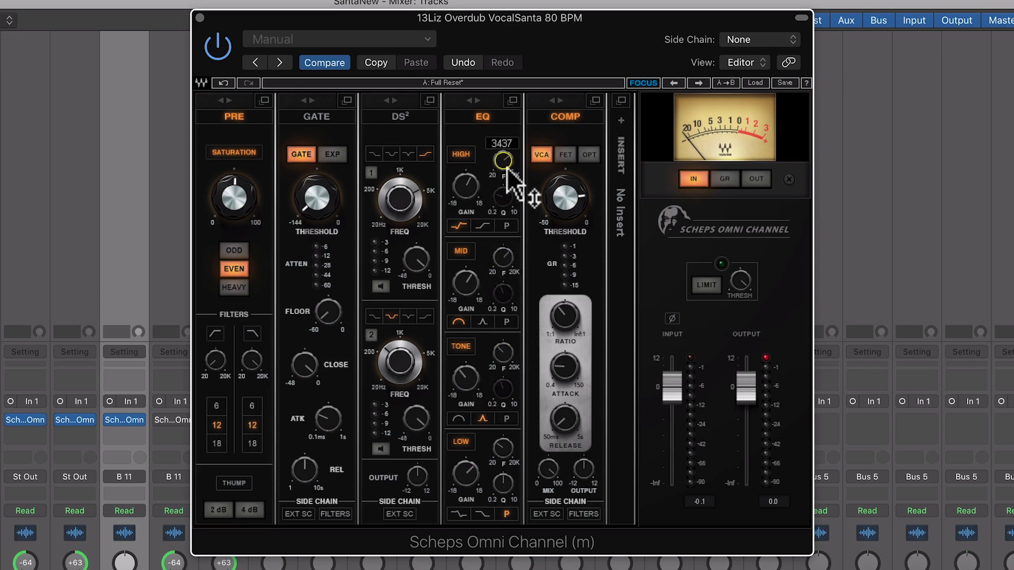
drag(506, 160, 504, 141)
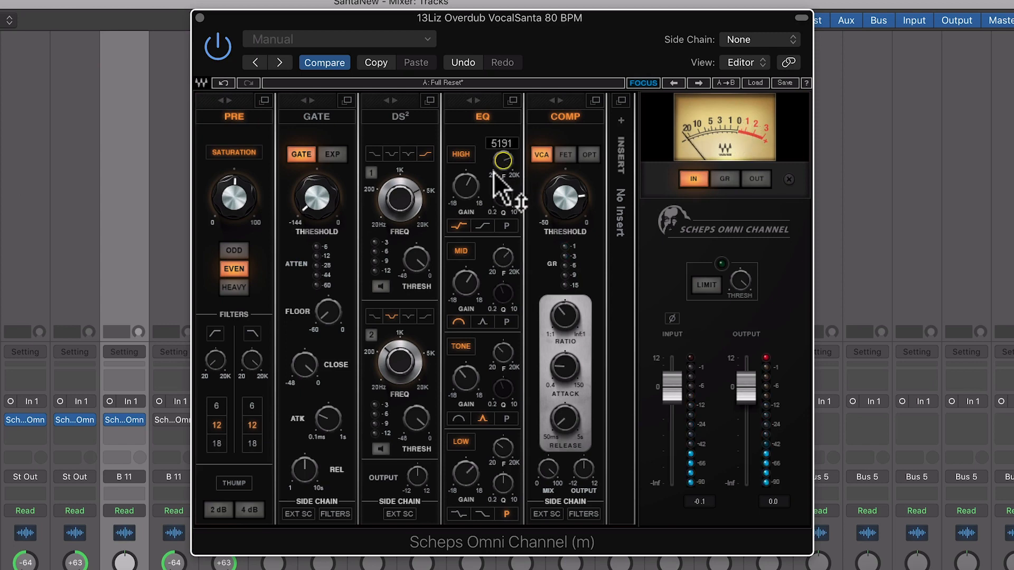
click(508, 225)
click(455, 224)
Lower the vocal channel strip's output fader slightly and review its compressor settings
drag(742, 396, 748, 408)
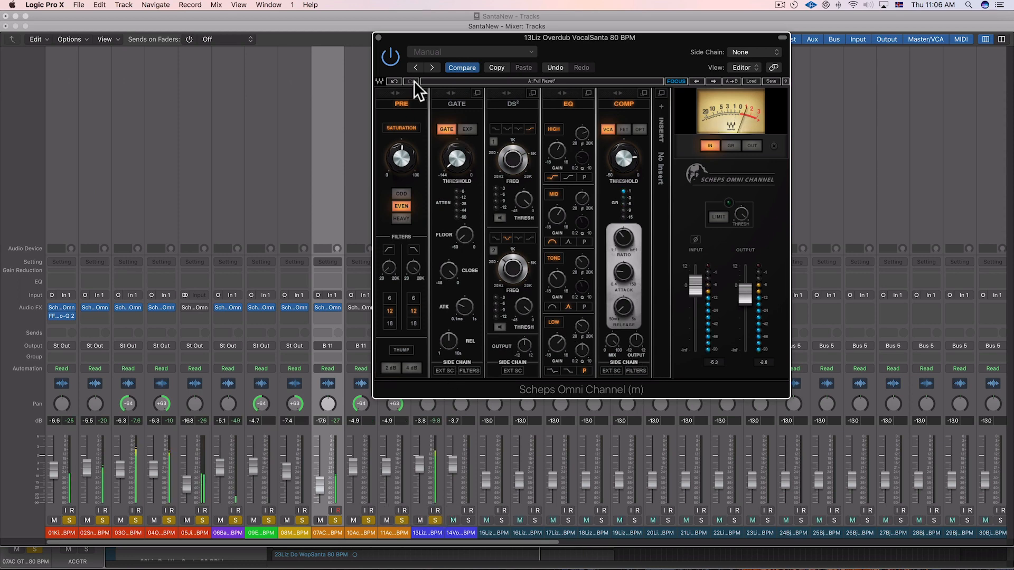
click(378, 38)
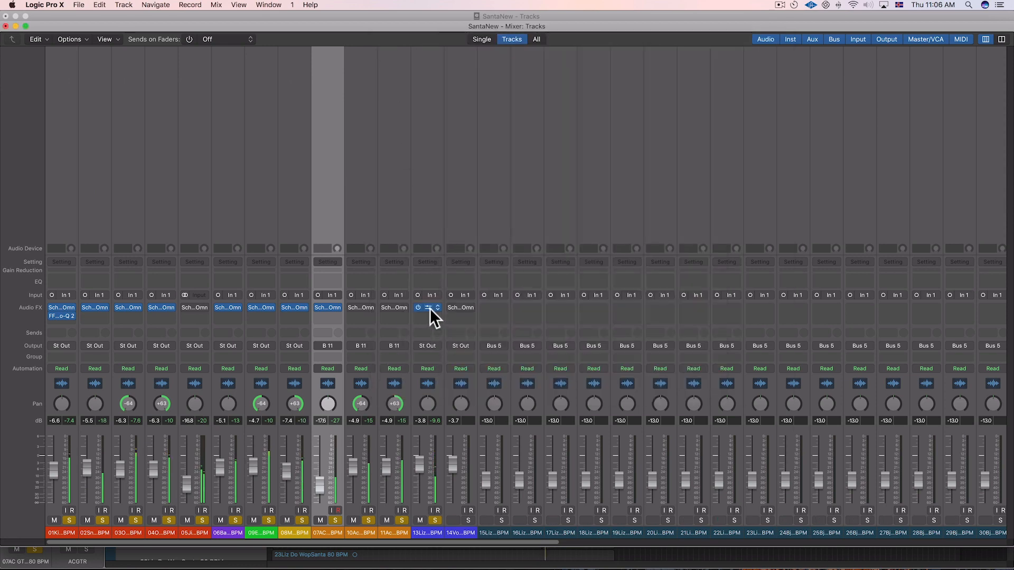
click(428, 307)
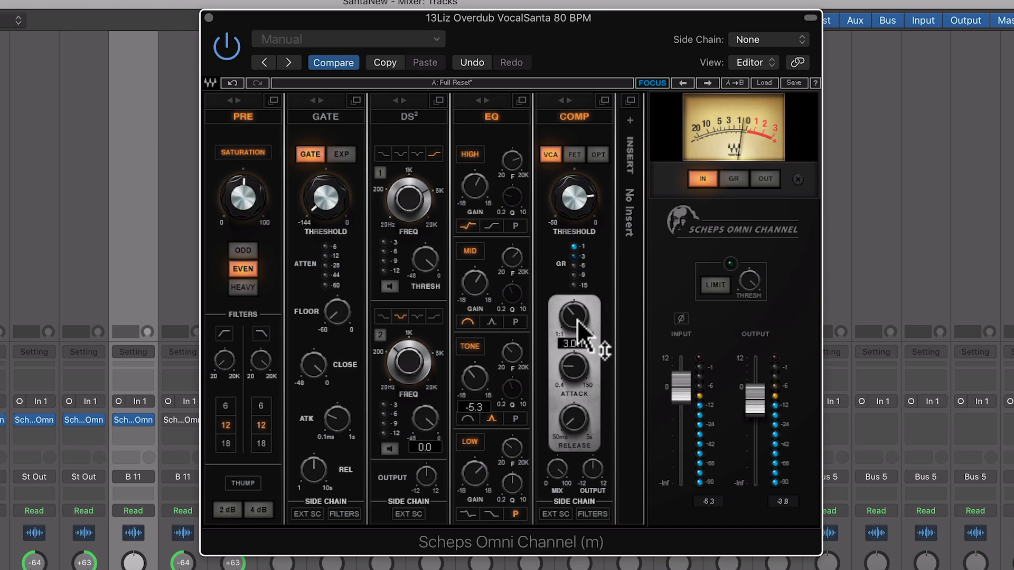
mouse_move(579, 203)
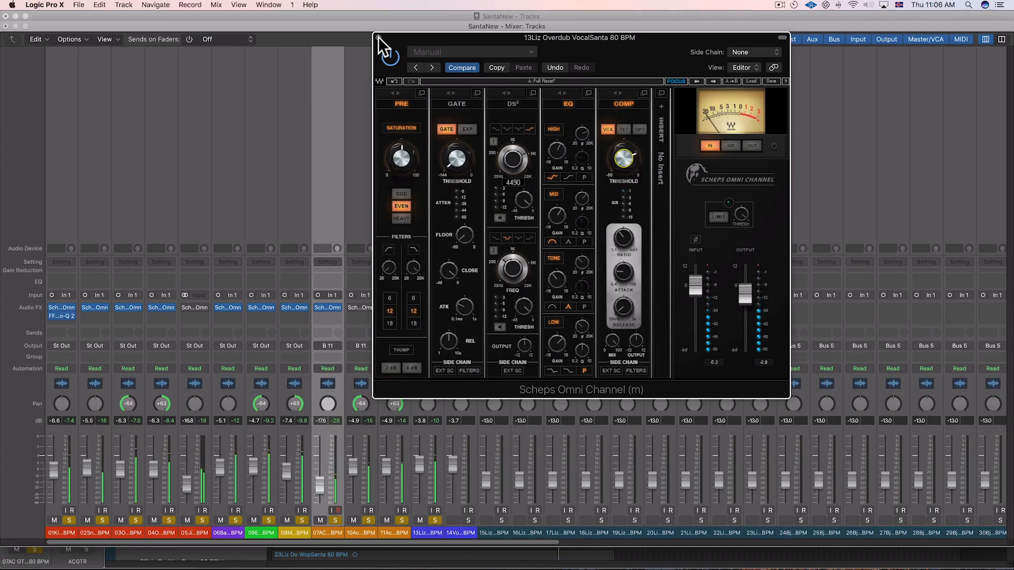
click(378, 37)
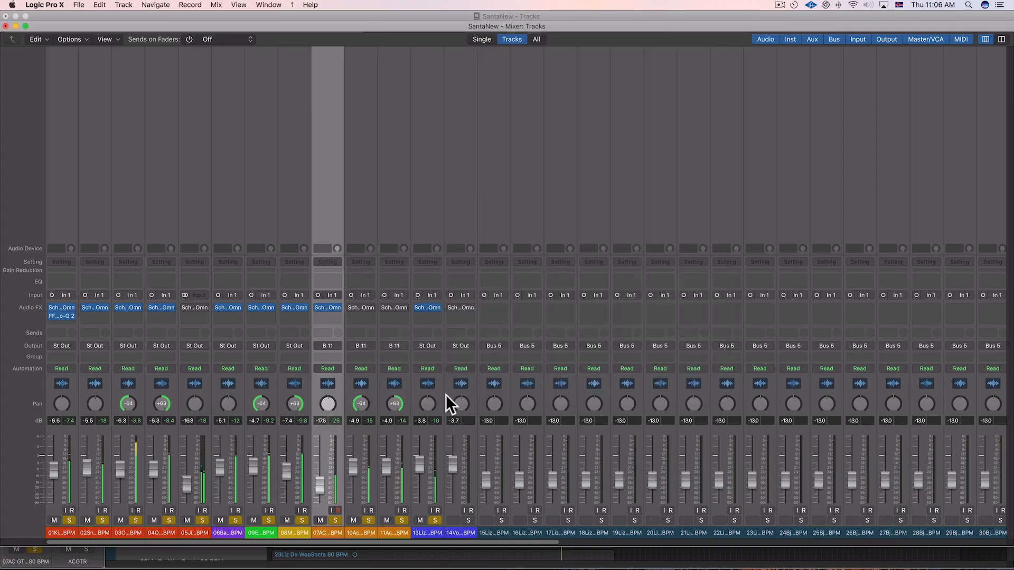
Fine-tune the vocal EQ's Mid band at about 3043 Hz, trying an 8.7 dB boost before reducing the gain
click(427, 307)
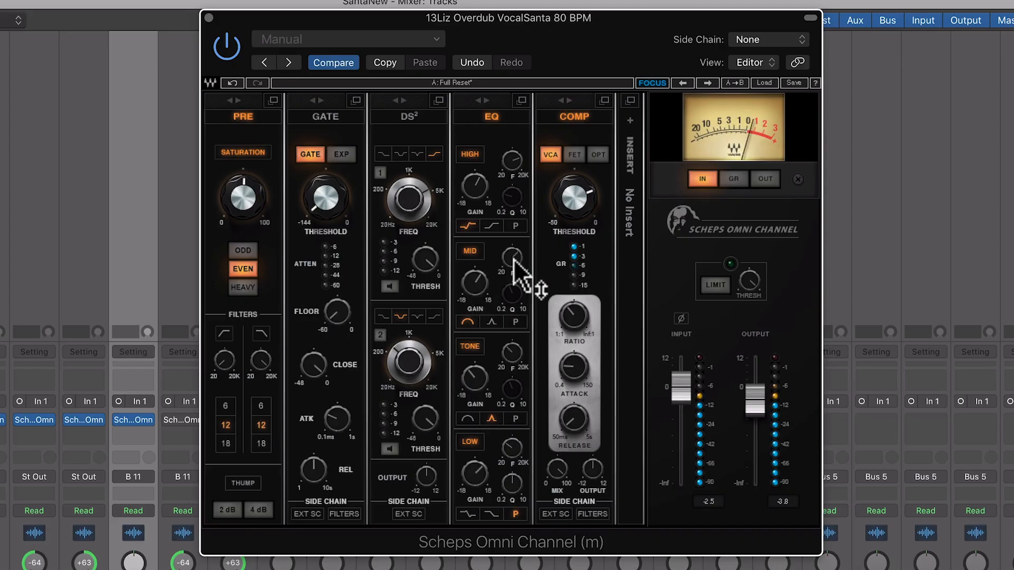
click(582, 199)
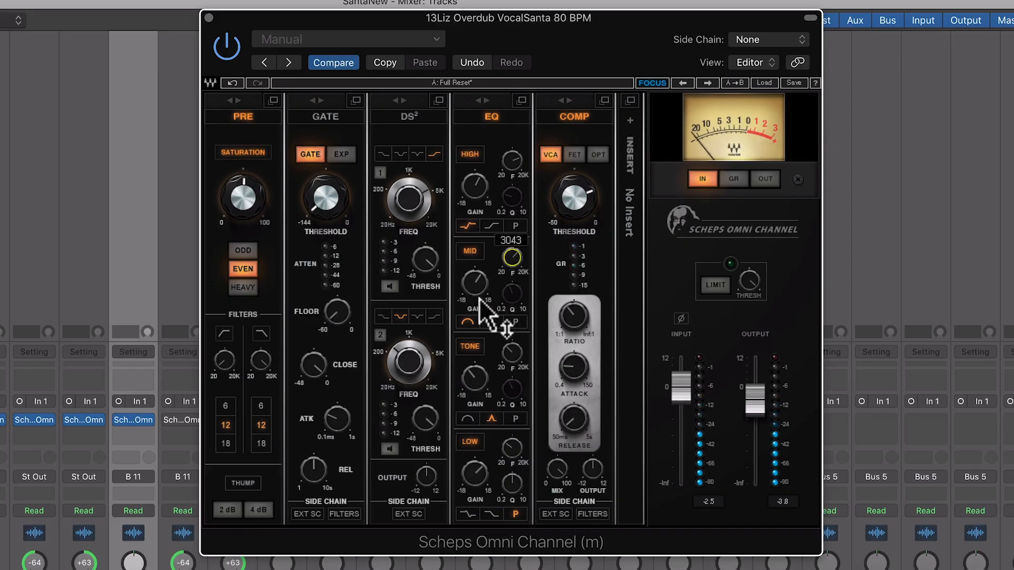
drag(558, 220, 558, 214)
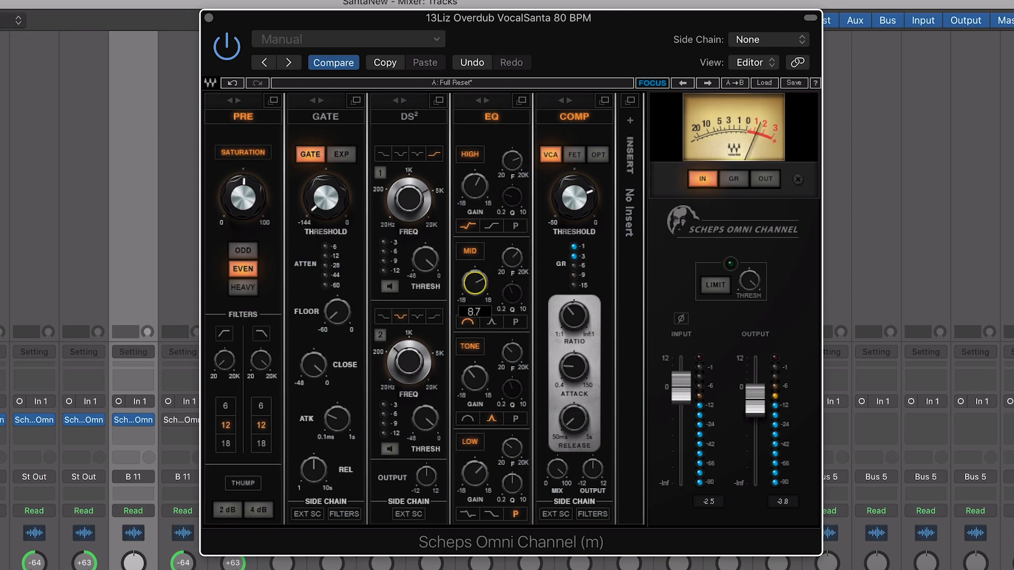
drag(482, 290, 482, 306)
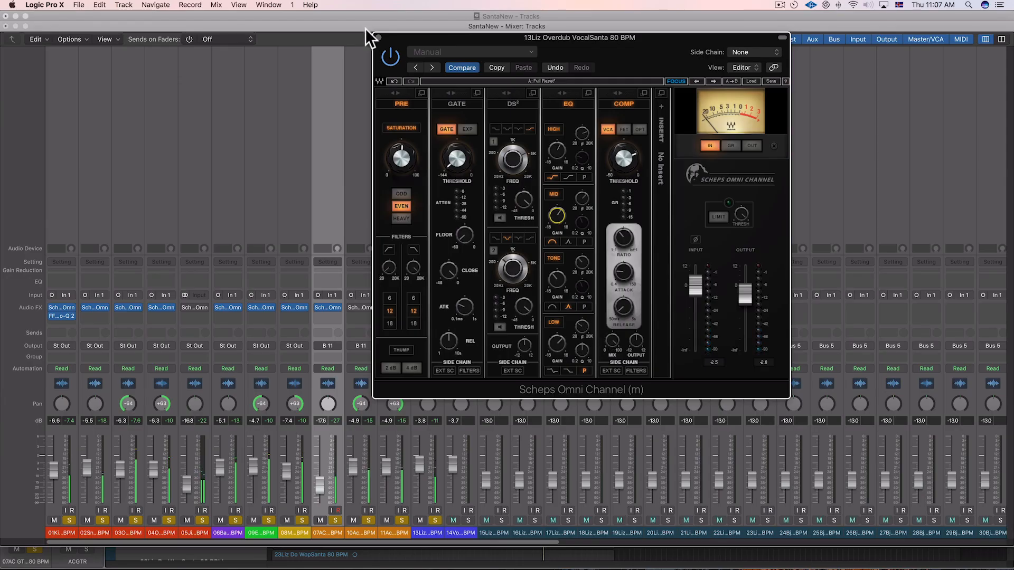
Close the overdub vocal's channel strip, open Scheps Omni Channel on the track 14 vocal and solo that track
click(376, 36)
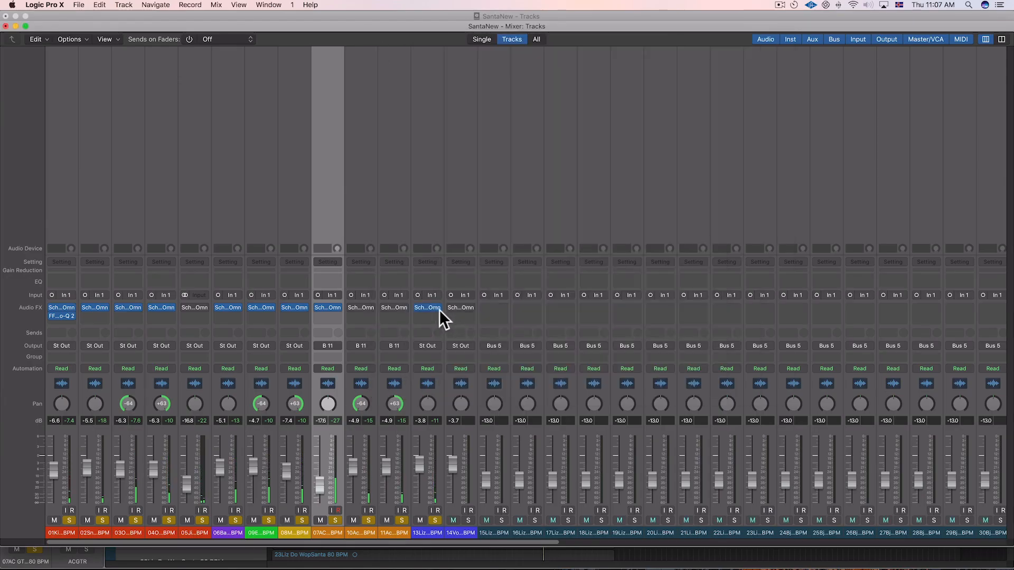
click(460, 308)
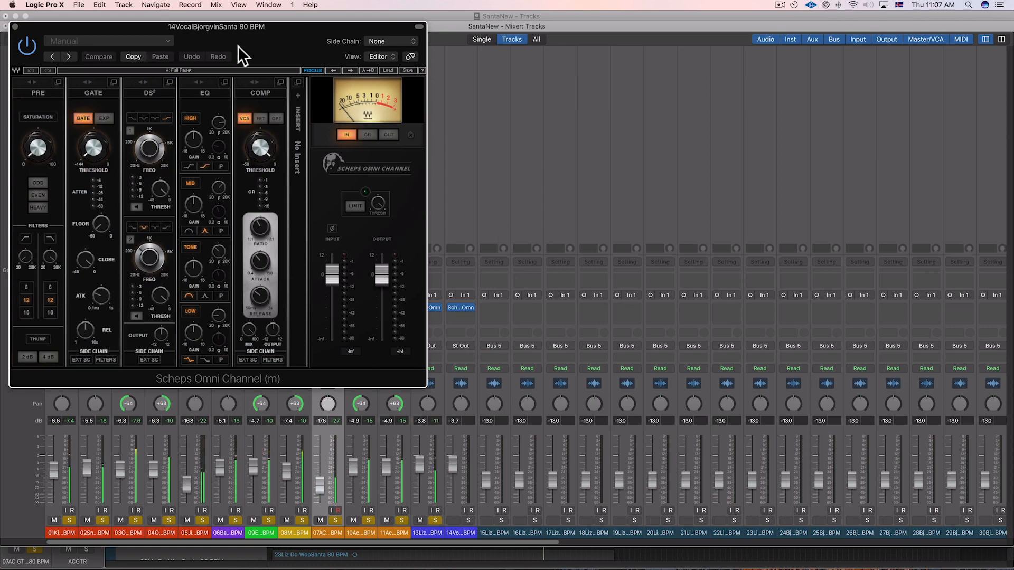
drag(236, 49, 764, 103)
click(468, 521)
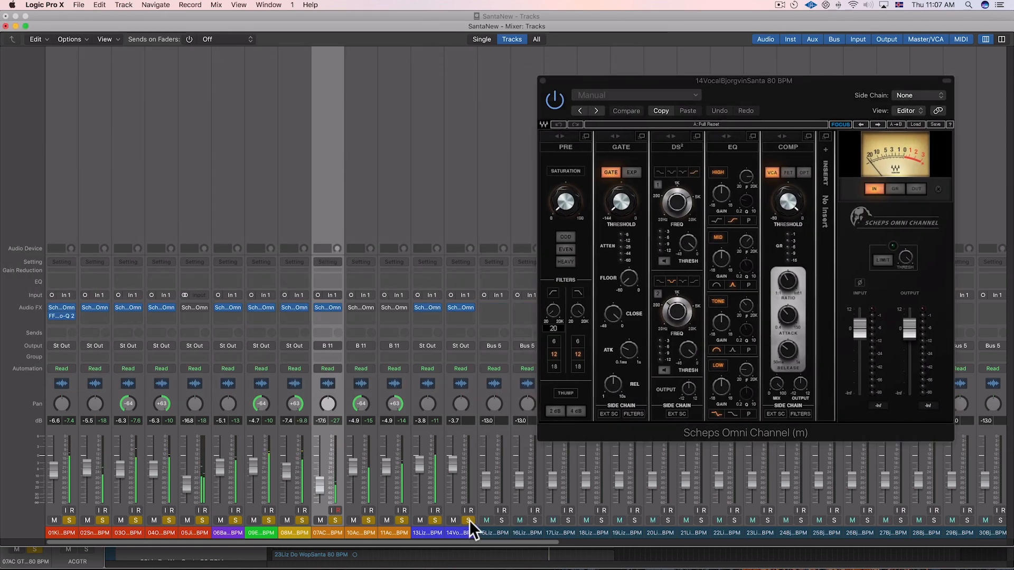
drag(808, 96, 714, 104)
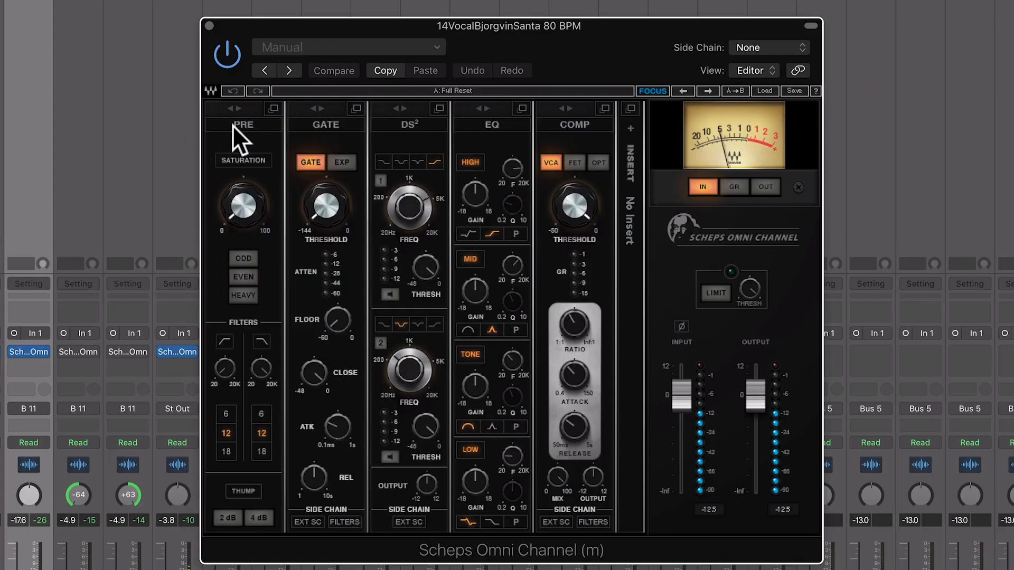
Enable the track 14 vocal's PRE module and add a moderate amount of Odd saturation
click(232, 125)
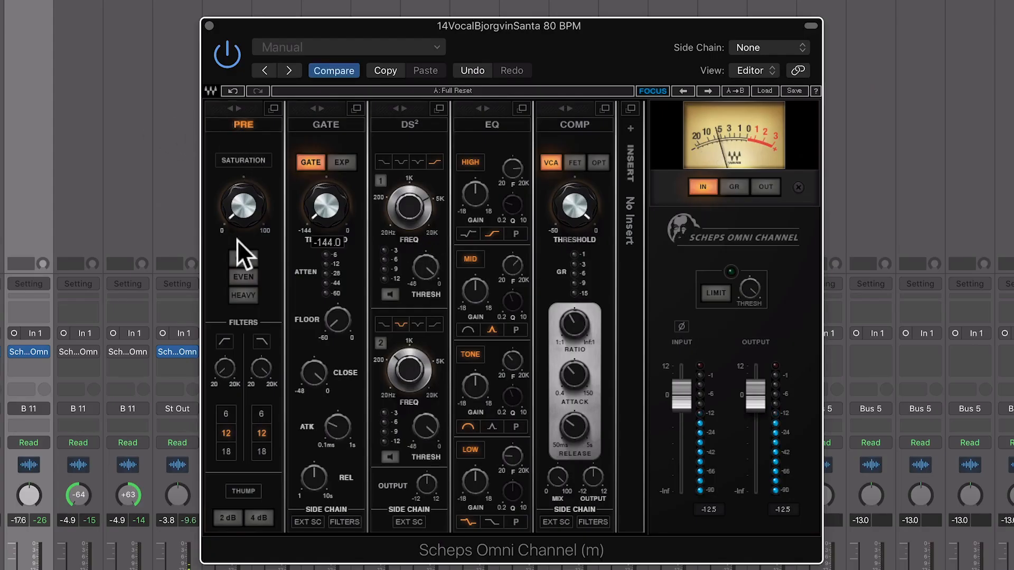
drag(243, 221, 243, 216)
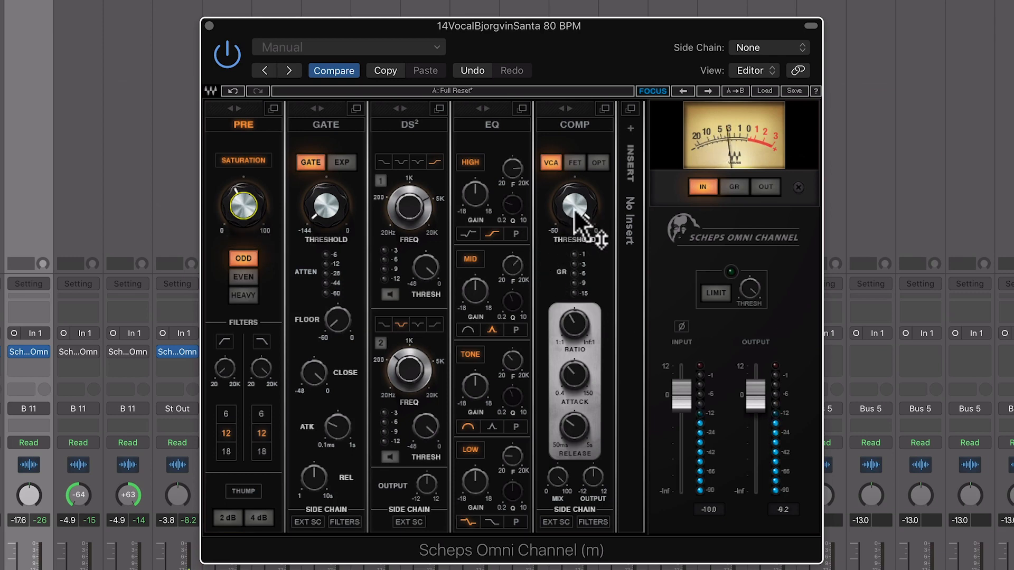
Lower the compressor's threshold on the track 14 vocal and place the COMP module ahead of the EQ
drag(573, 227, 573, 231)
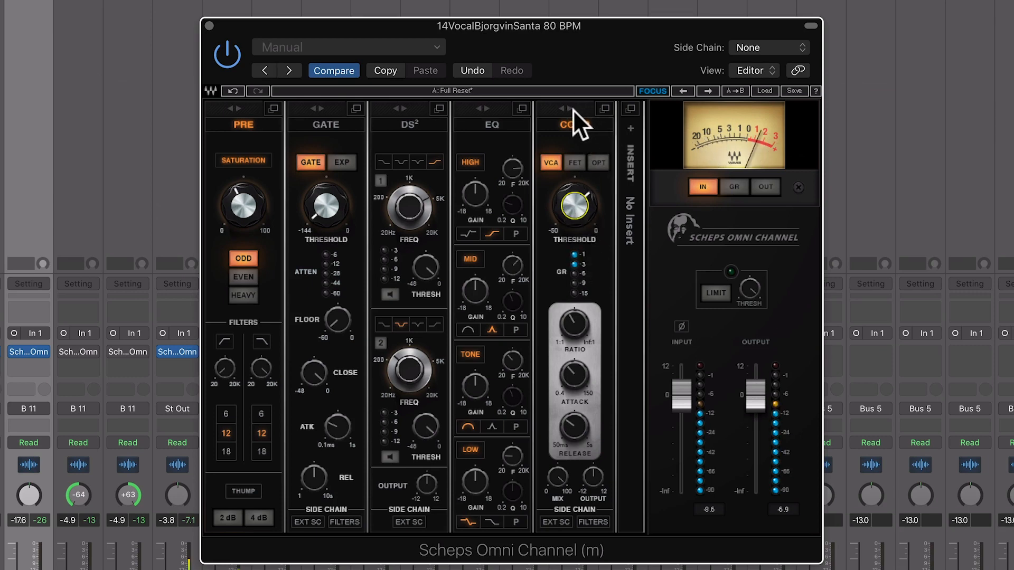
drag(582, 112, 515, 125)
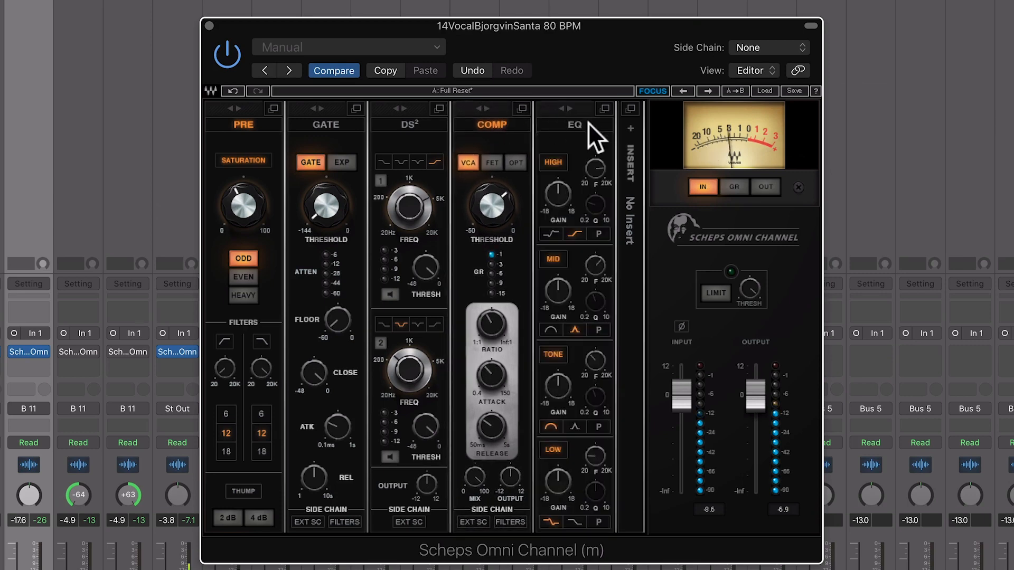
Enable the EQ, adjust the High band's frequency and boost the band with the first shelf shape
click(595, 169)
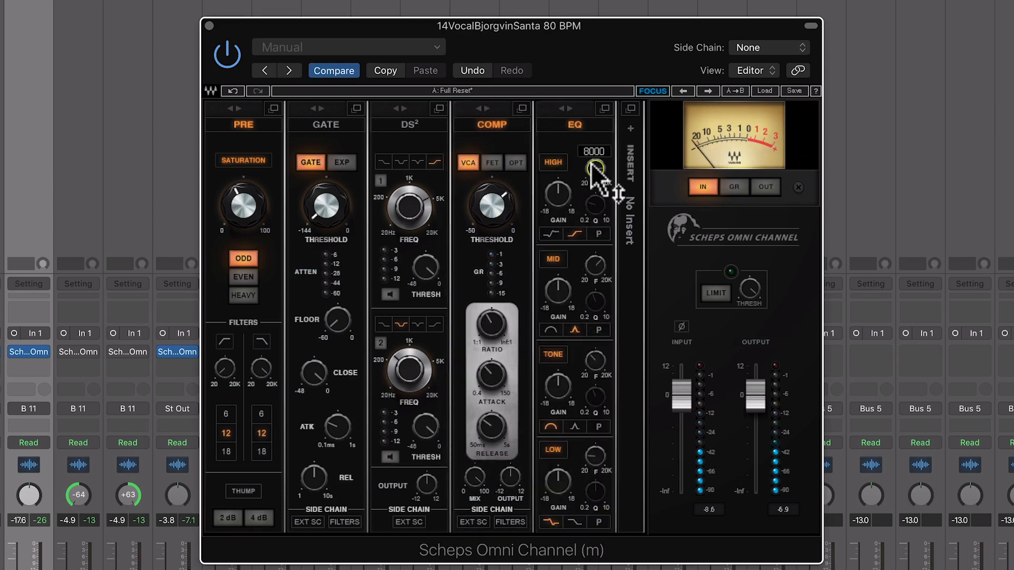
drag(592, 184, 593, 199)
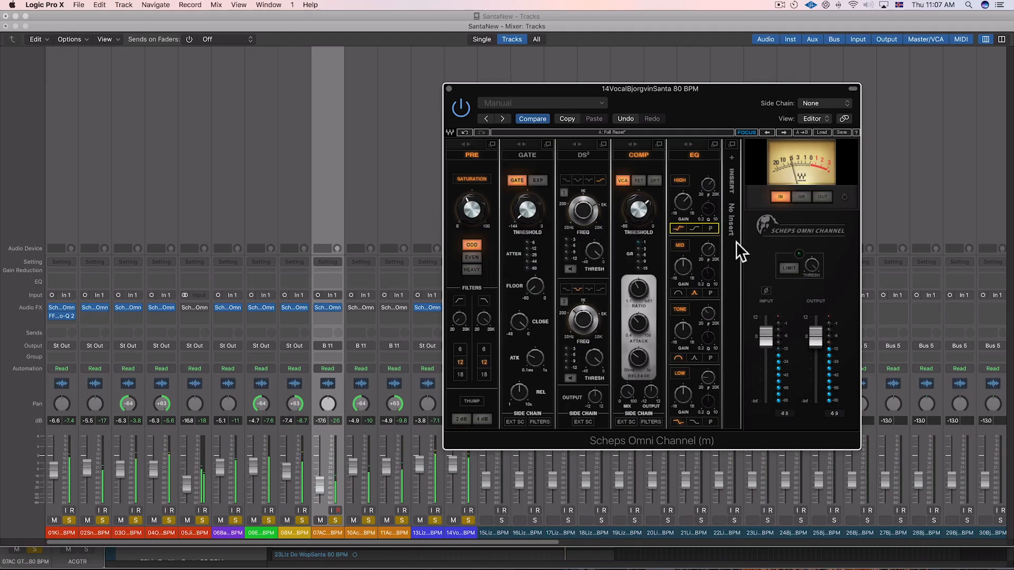
Bring up the Tracks window, set the cycle range to bars 13 to 21 and restart playback
click(616, 68)
key(super+2)
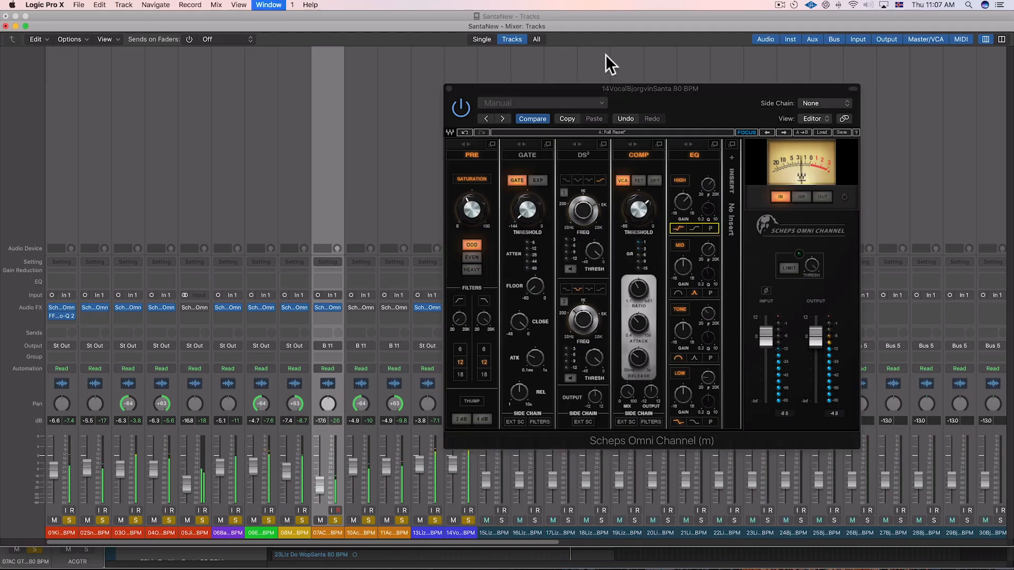
drag(609, 91, 847, 119)
drag(541, 70, 377, 73)
key(space)
key(space)
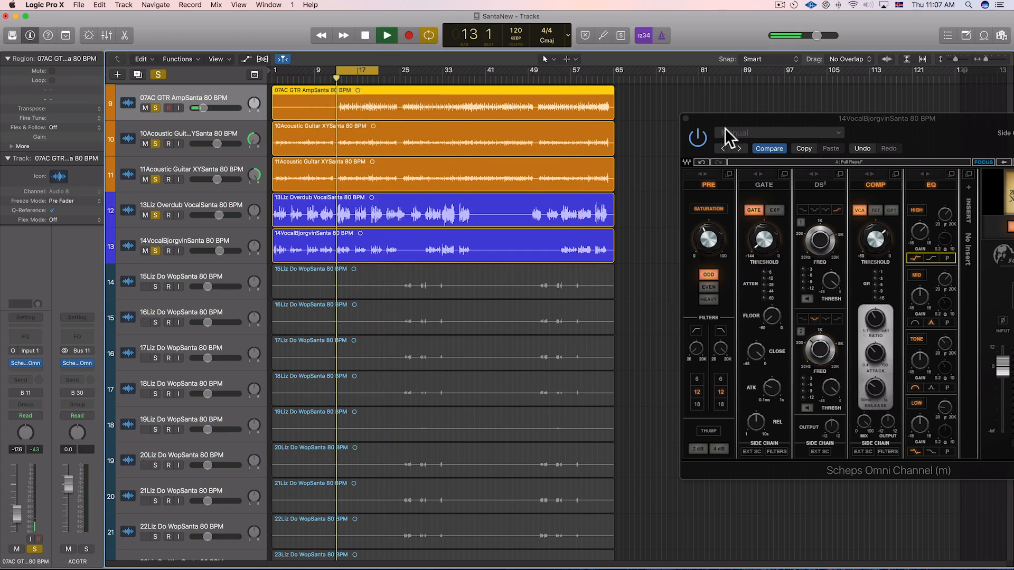
Fine-tune the track 14 vocal compressor's threshold and set its ratio to 3
drag(853, 119, 587, 101)
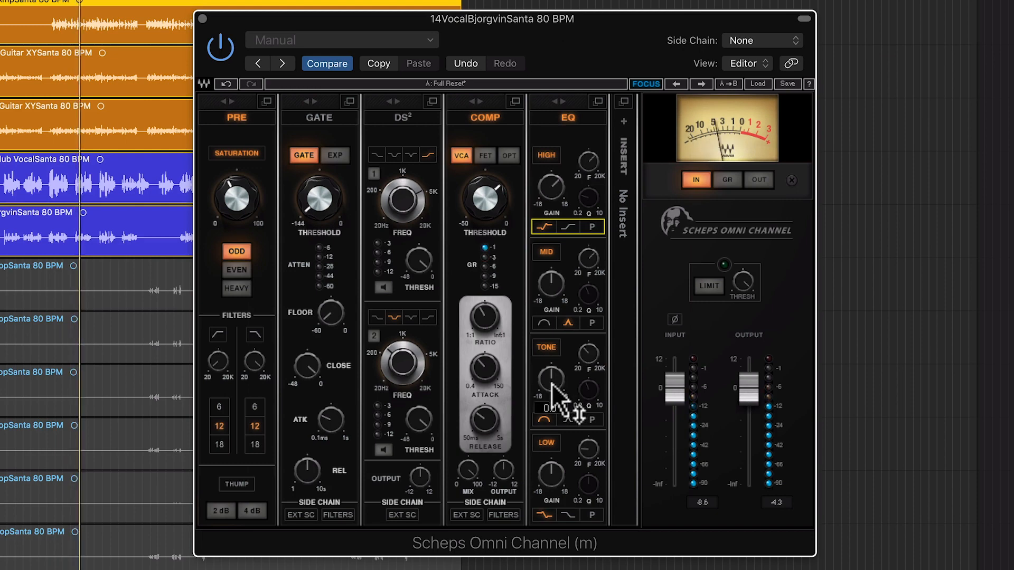
drag(493, 203, 487, 226)
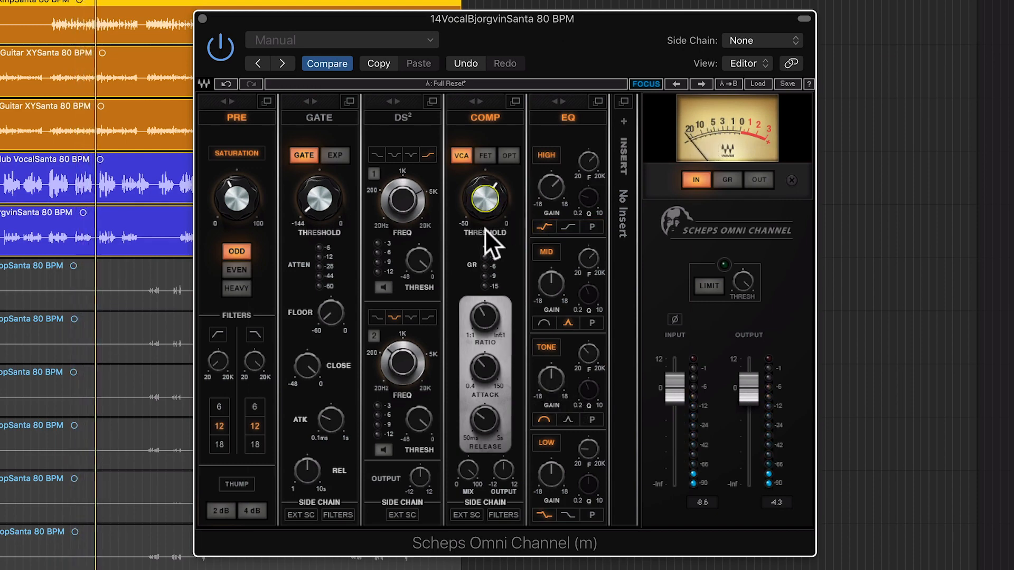
click(485, 343)
text(3)
key(Return)
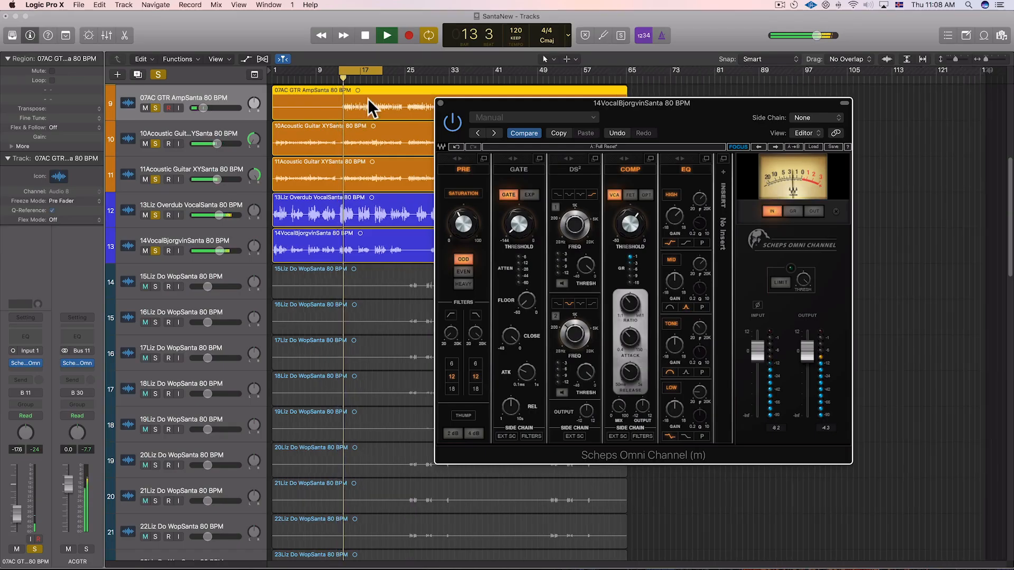
Extend the cycle range over the longer vocal passage, from position 13 2 1 1 to 38 2 1 1
key(super+Right)
key(super+Right)
key(super+Right)
scroll(401, 95, right, 5)
drag(582, 109, 821, 220)
drag(324, 79, 654, 79)
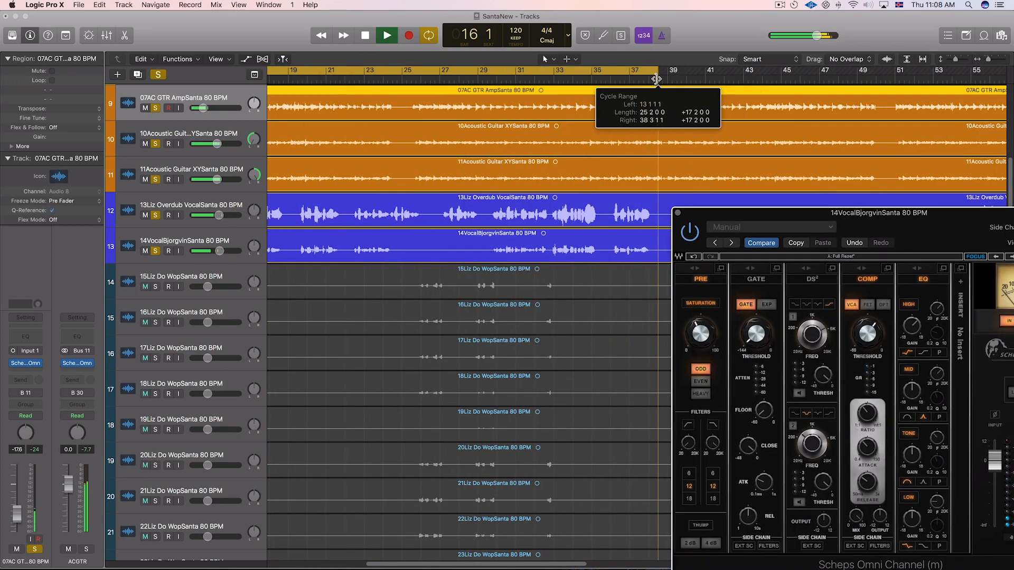
drag(892, 217, 686, 171)
scroll(386, 110, left, 5)
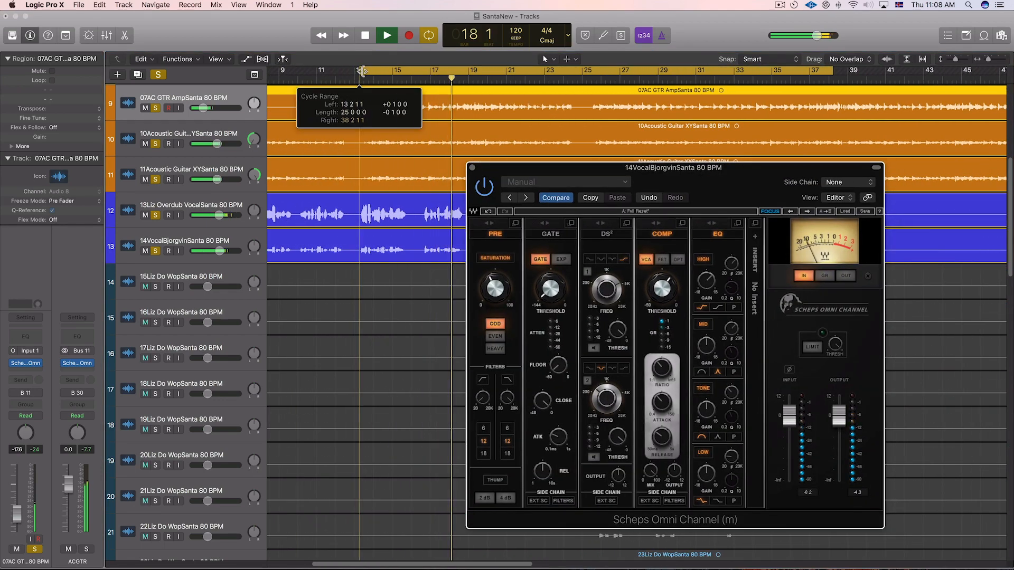
Boost the EQ's Mid band at about 2871 Hz and switch it to the first bell shape
drag(742, 172, 631, 110)
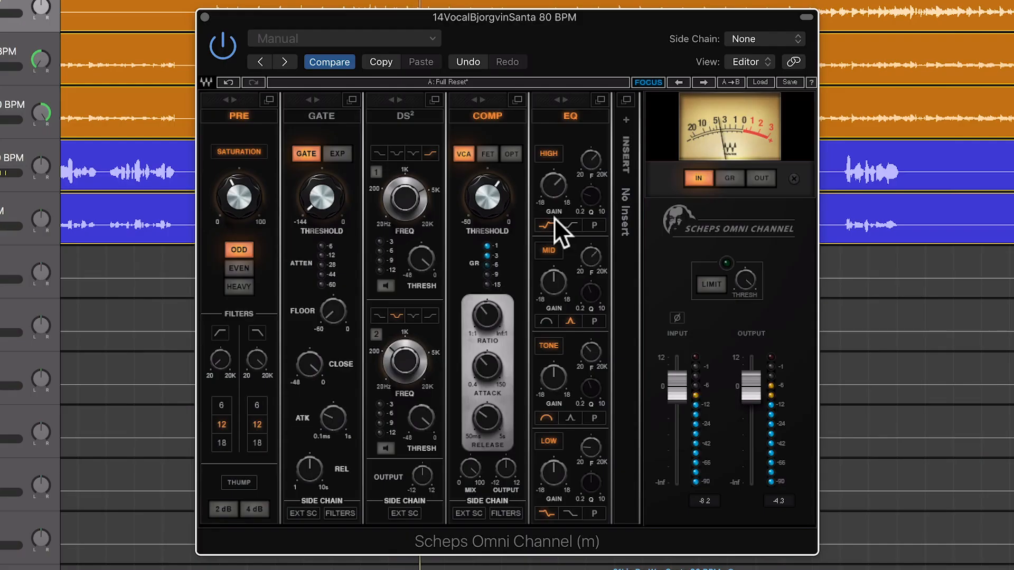
drag(558, 286, 589, 263)
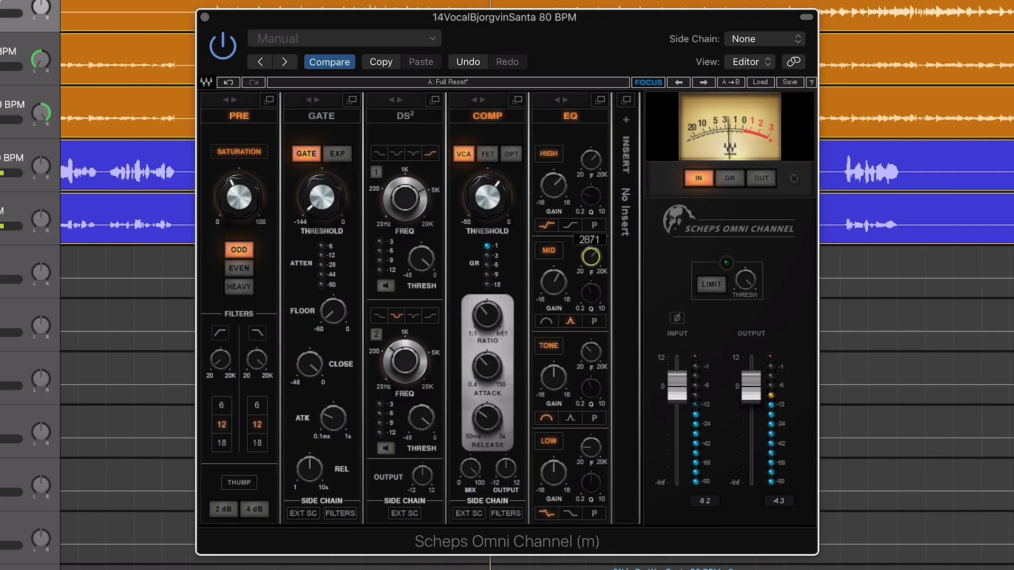
click(549, 321)
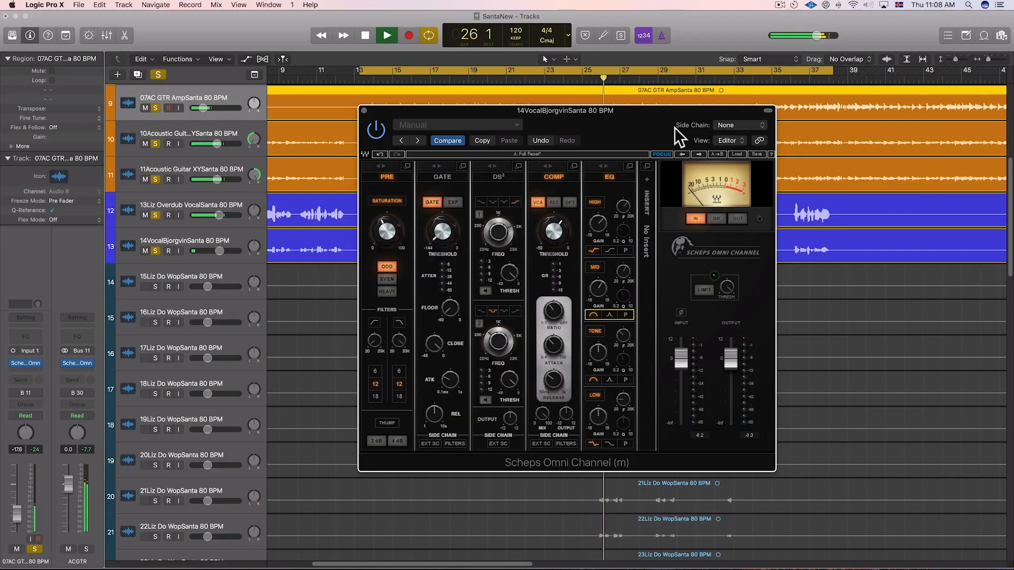
Adjust the compressor's attack, lower the channel strip's output fader to about -4.9 dB and stop playback
drag(678, 124, 910, 129)
drag(816, 142, 380, 149)
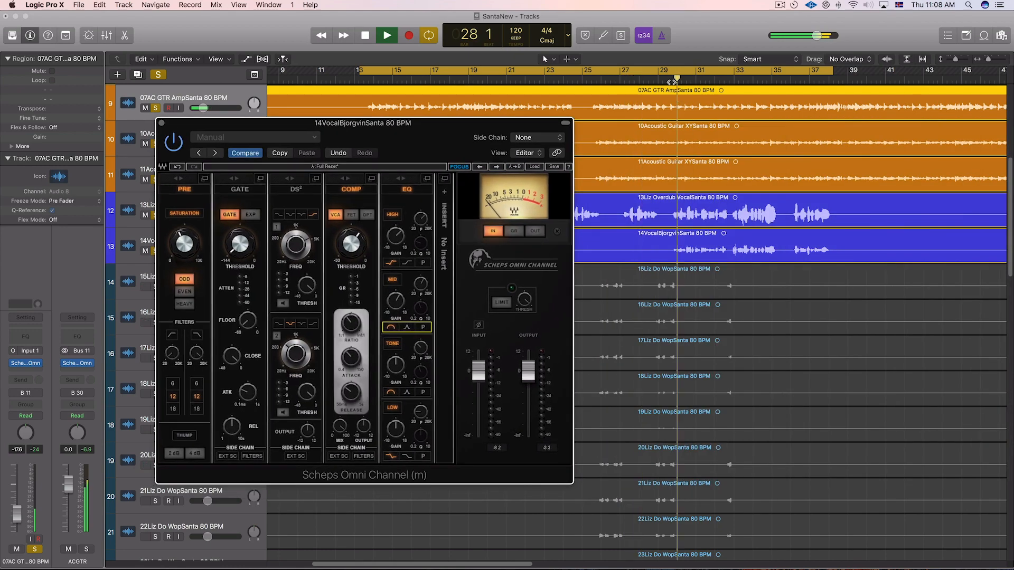
drag(455, 127, 609, 113)
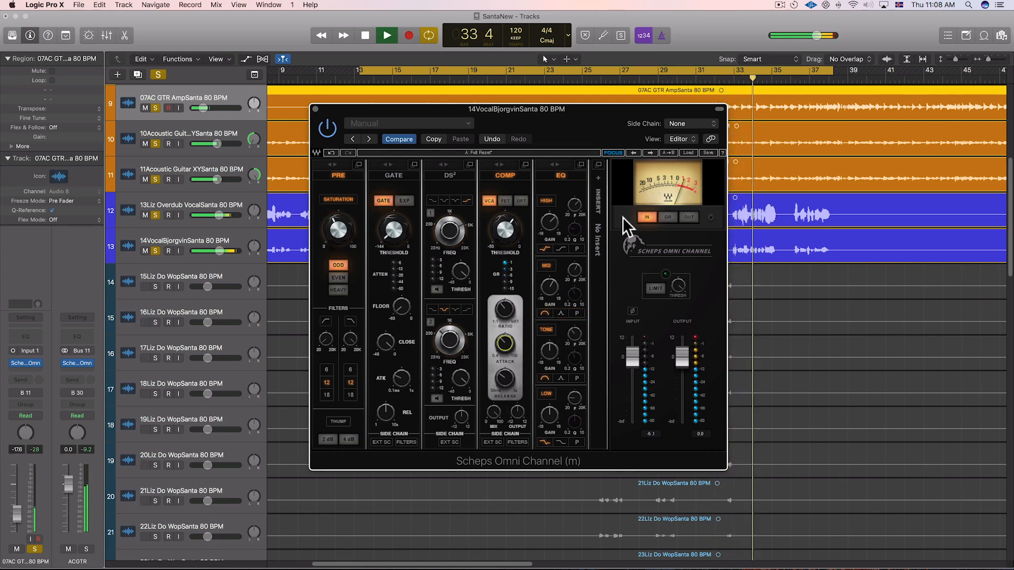
drag(683, 358, 682, 367)
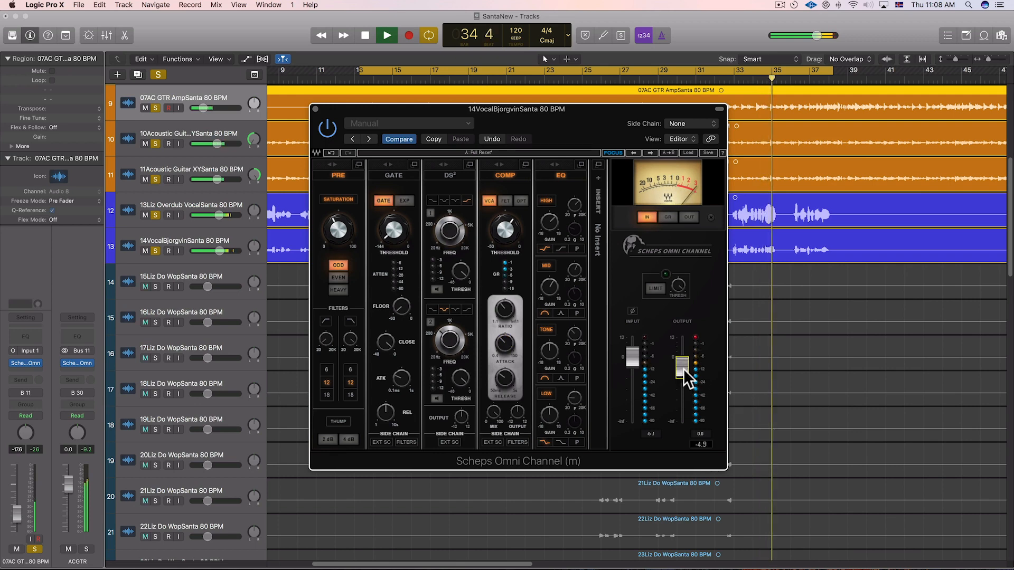
key(space)
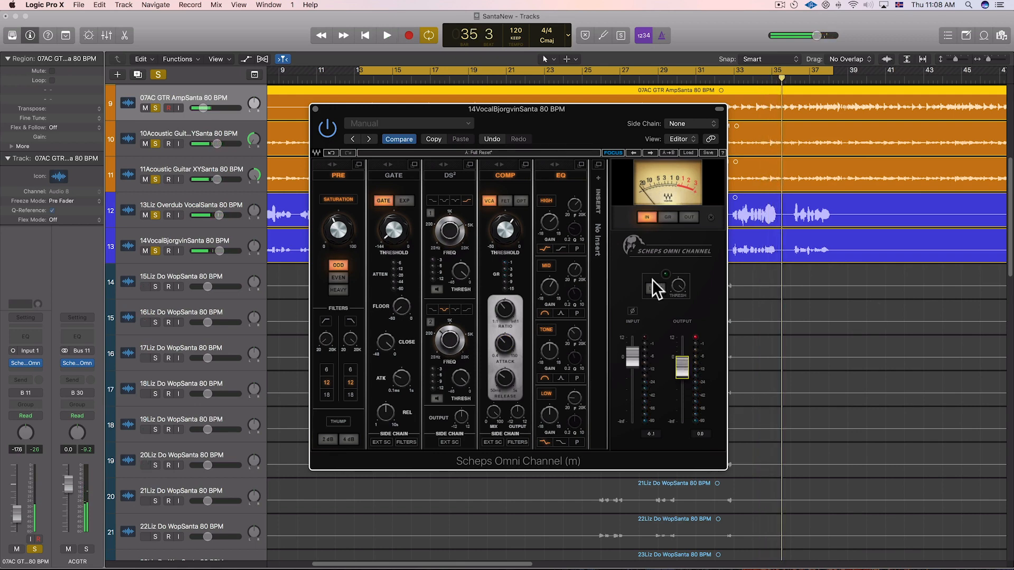
Close the channel strip, set the cycle range to run from about bar 7 to bar 26, and start playback
click(316, 110)
scroll(720, 282, left, 3)
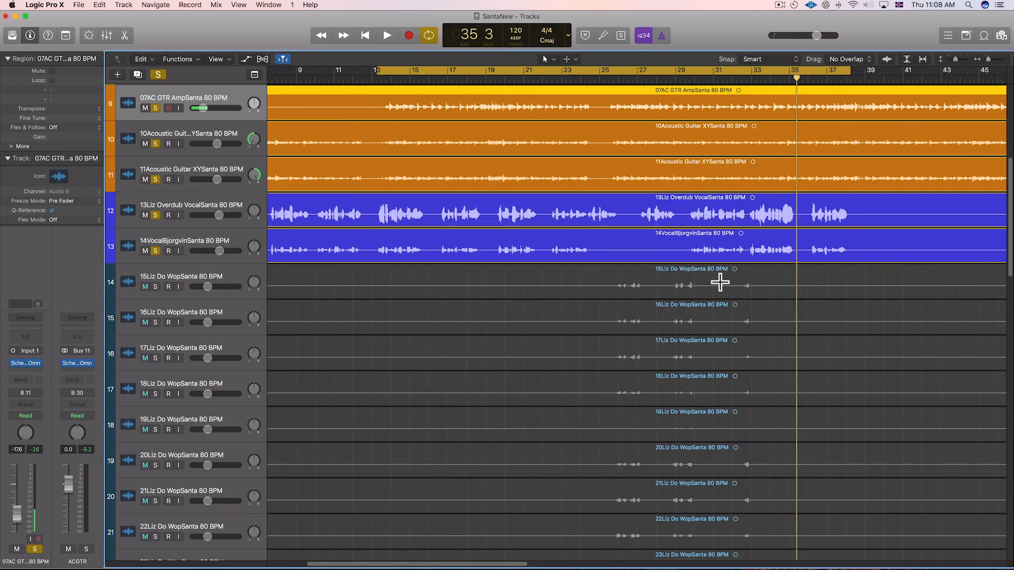
drag(873, 74, 641, 74)
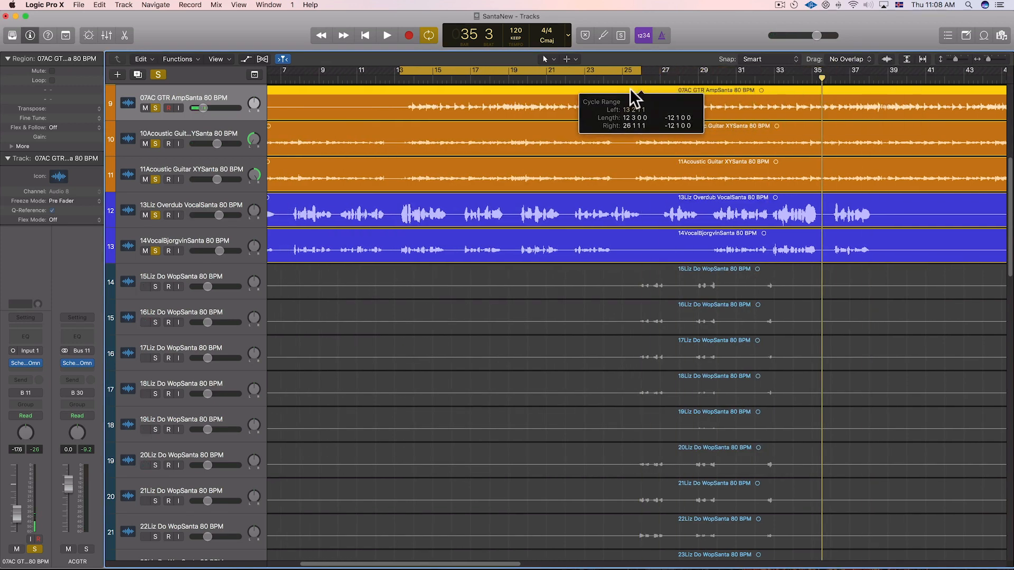
drag(400, 71, 285, 71)
key(space)
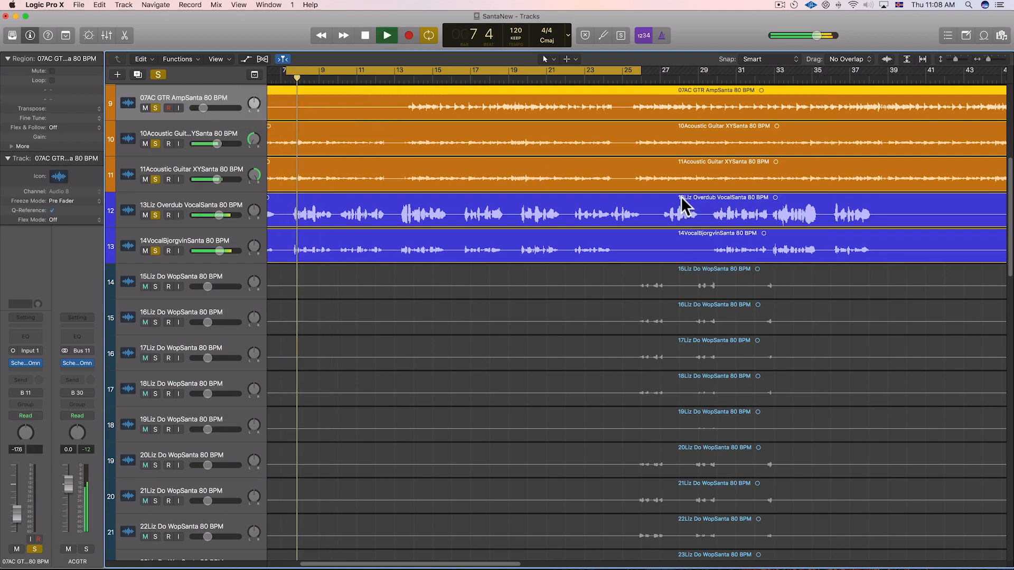
Reopen the track 14 channel strip from the mixer, and pan the overdub vocal to -10 and the track 14 vocal to +10
key(super+2)
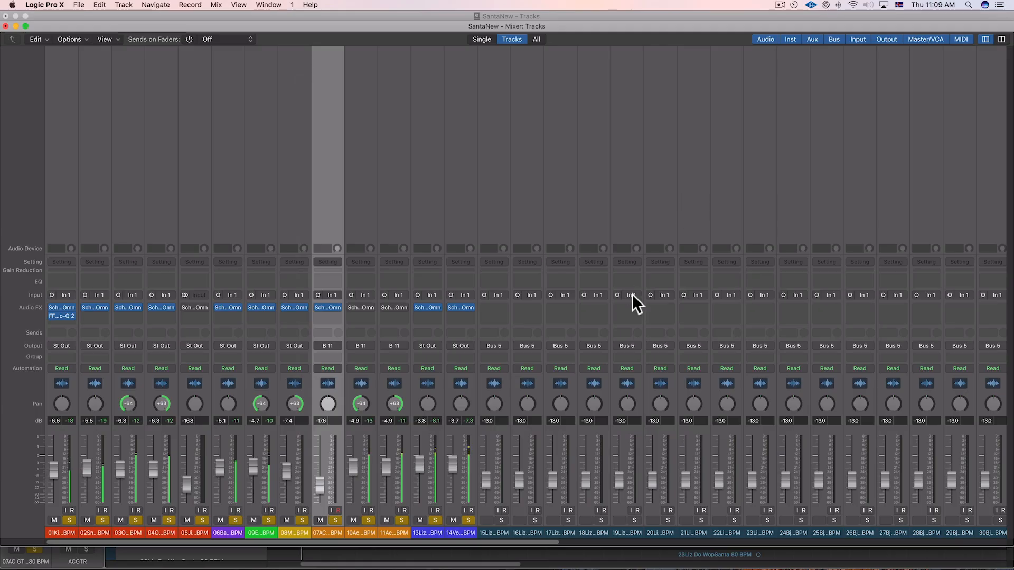
click(460, 308)
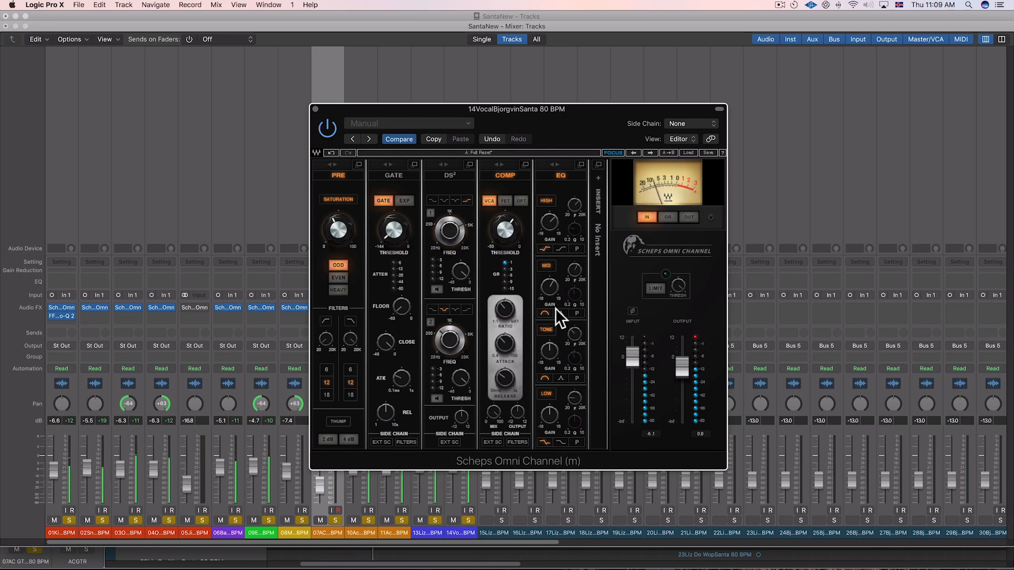
drag(522, 112, 787, 104)
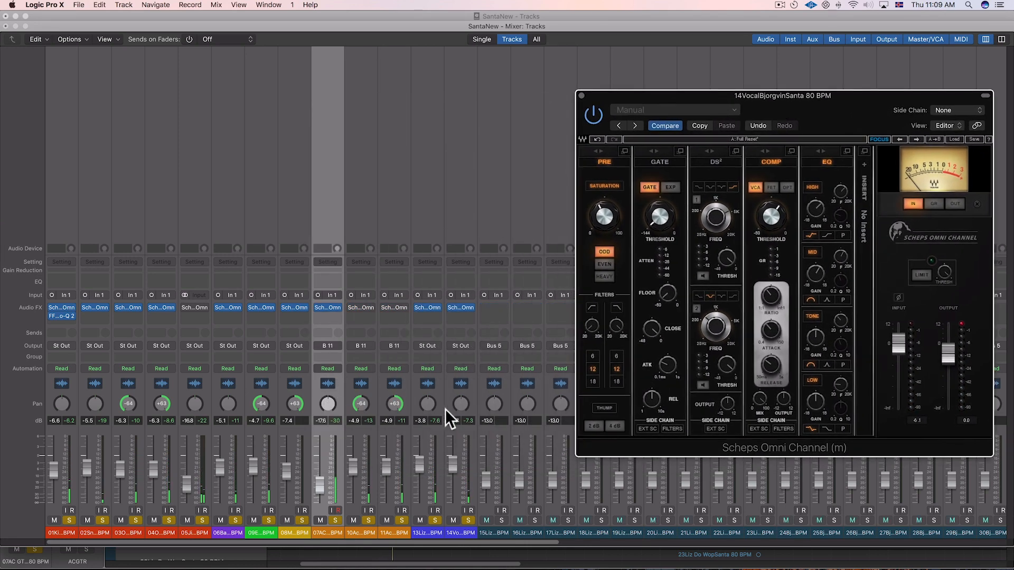
drag(427, 404, 426, 407)
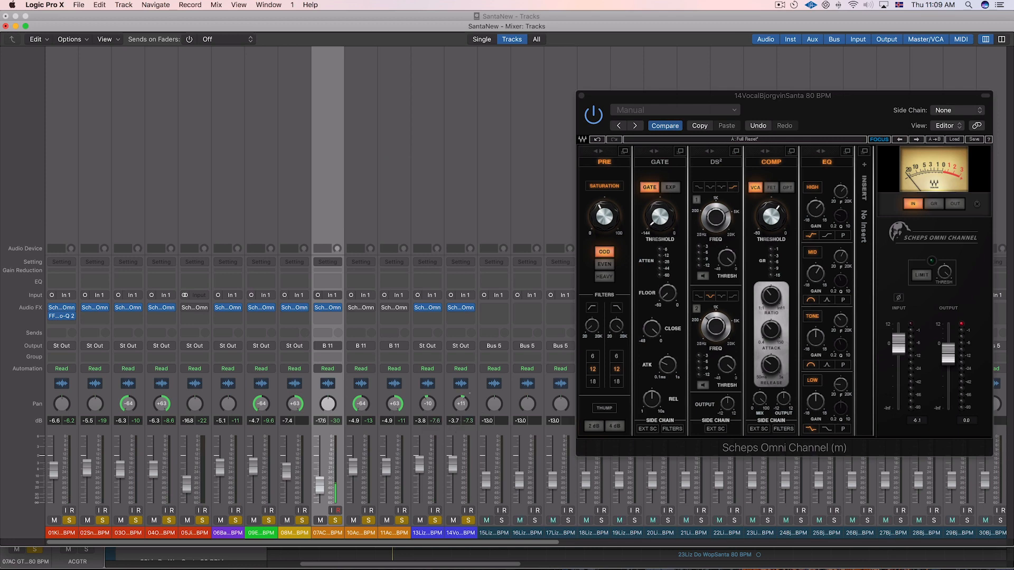
drag(798, 96, 549, 69)
drag(614, 69, 788, 73)
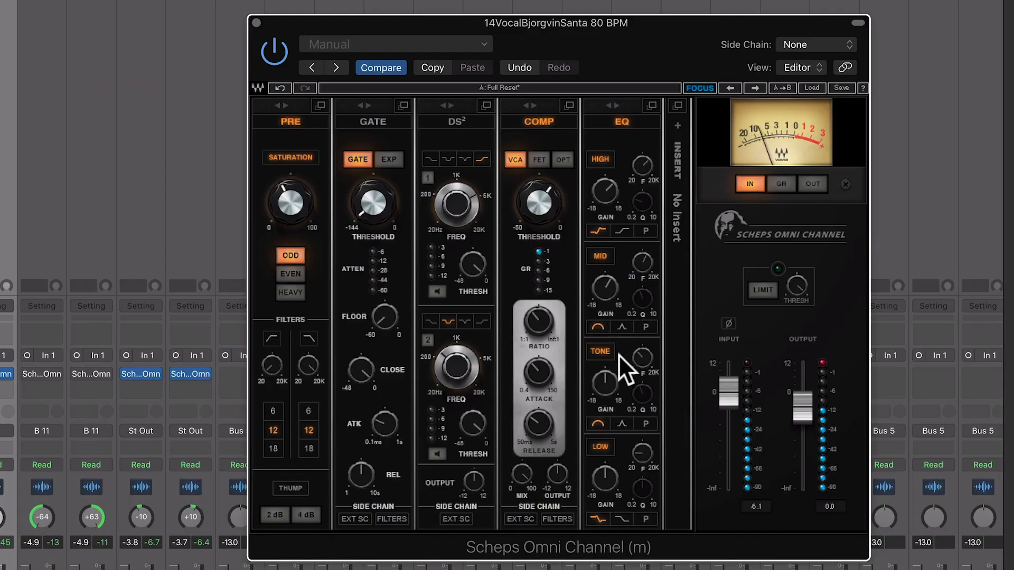
Adjust the gain and frequency of the EQ's Tone band and lower the track 14 vocal's output fader slightly
drag(744, 316, 744, 315)
drag(605, 384, 642, 360)
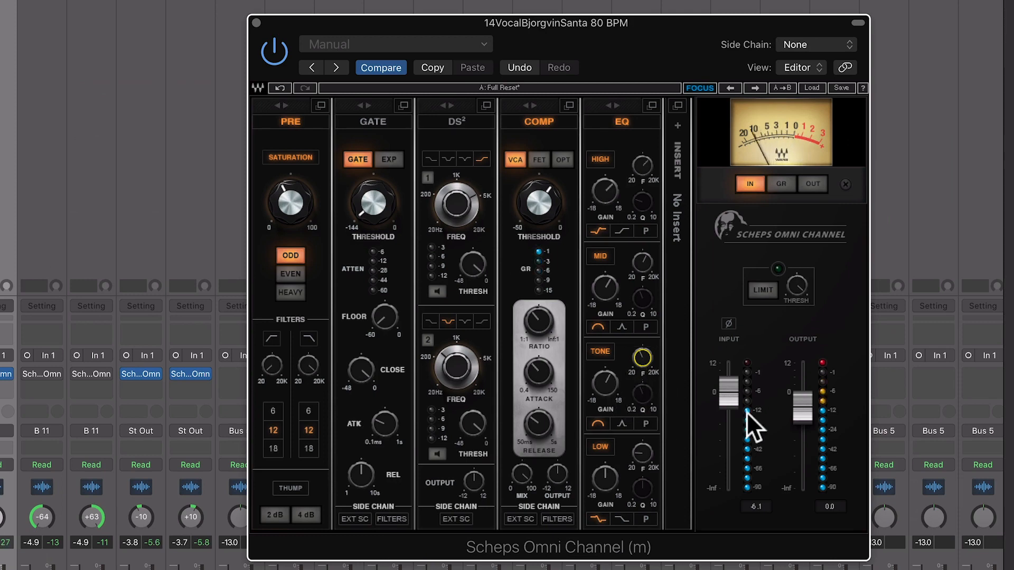
drag(798, 420, 797, 424)
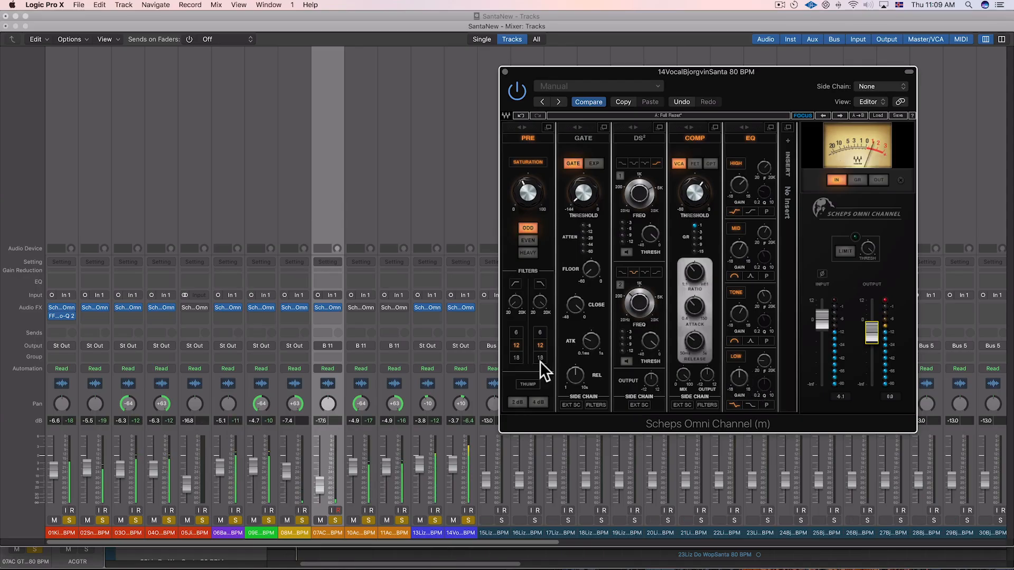
Set the low-cut filter in the track 14 vocal's PRE module to 100 Hz
click(514, 302)
text(100)
key(Return)
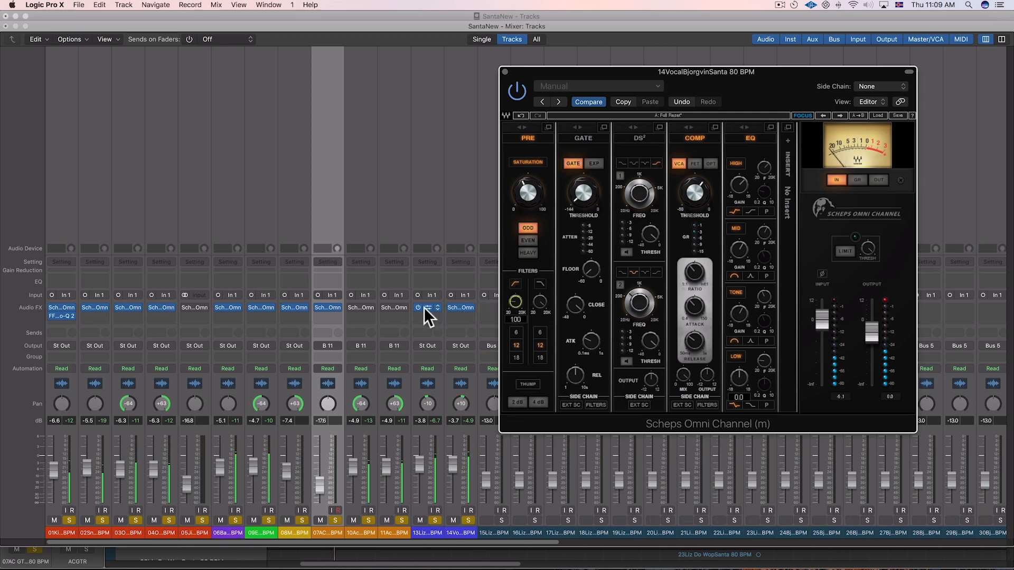
Enter the low-cut filter frequency in the overdub vocal's PRE module, and close both vocal channel strip windows
click(423, 308)
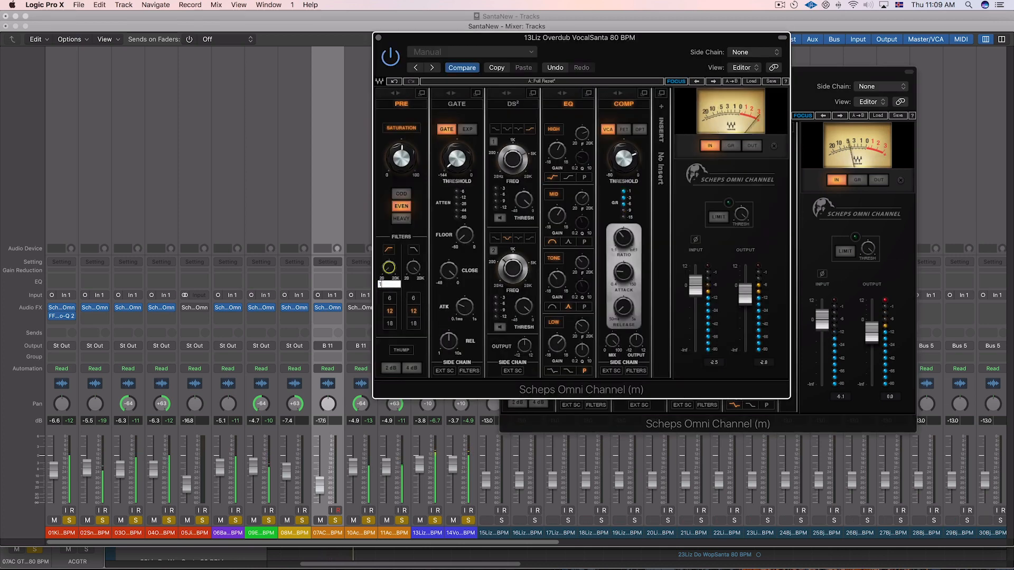
key(Return)
click(379, 38)
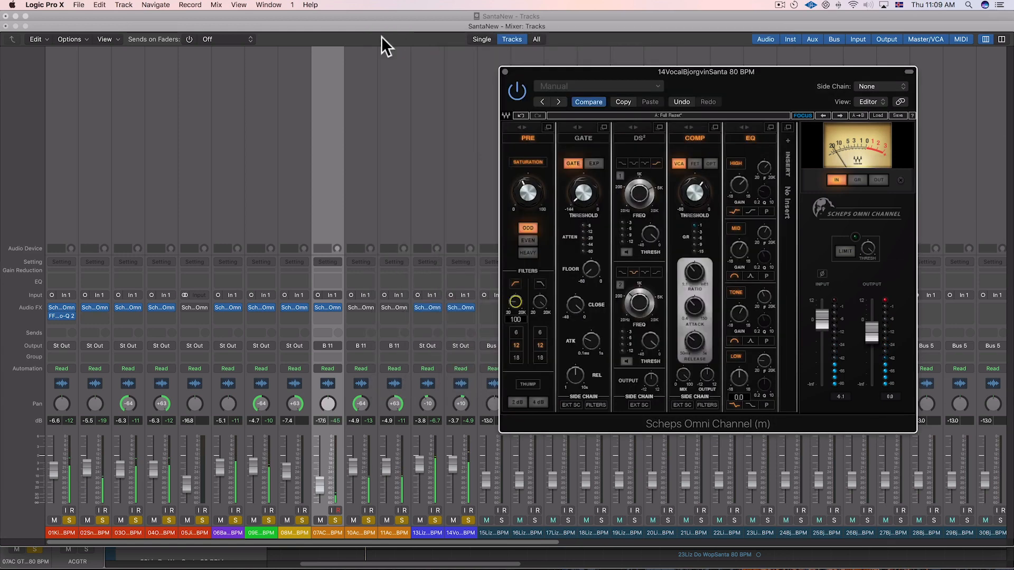
click(505, 71)
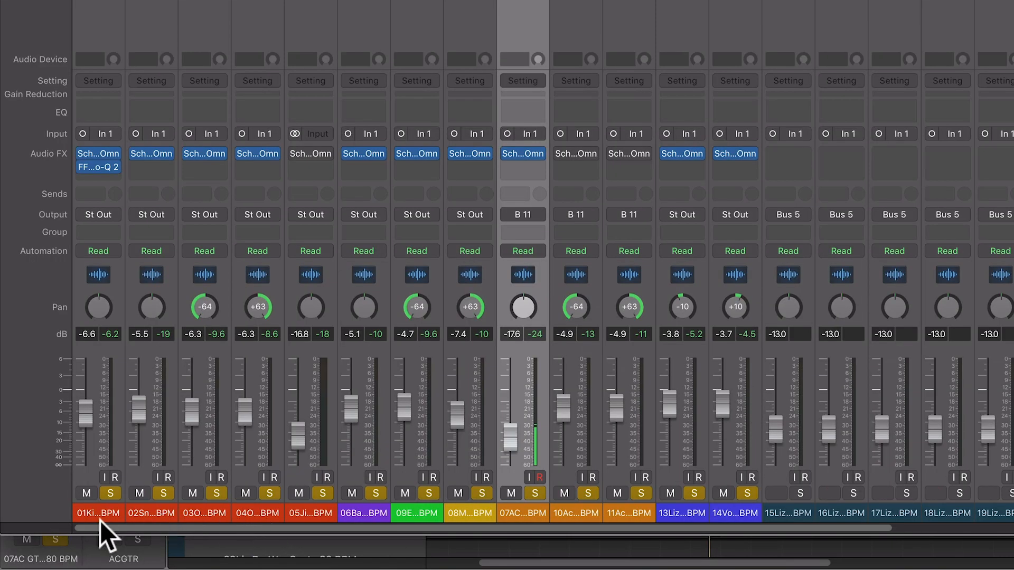
Route the outputs of drum tracks 01 through 05 to Bus 1 (Drums) and the bass track to Bus 2 (Bass)
click(100, 520)
shift+click(316, 515)
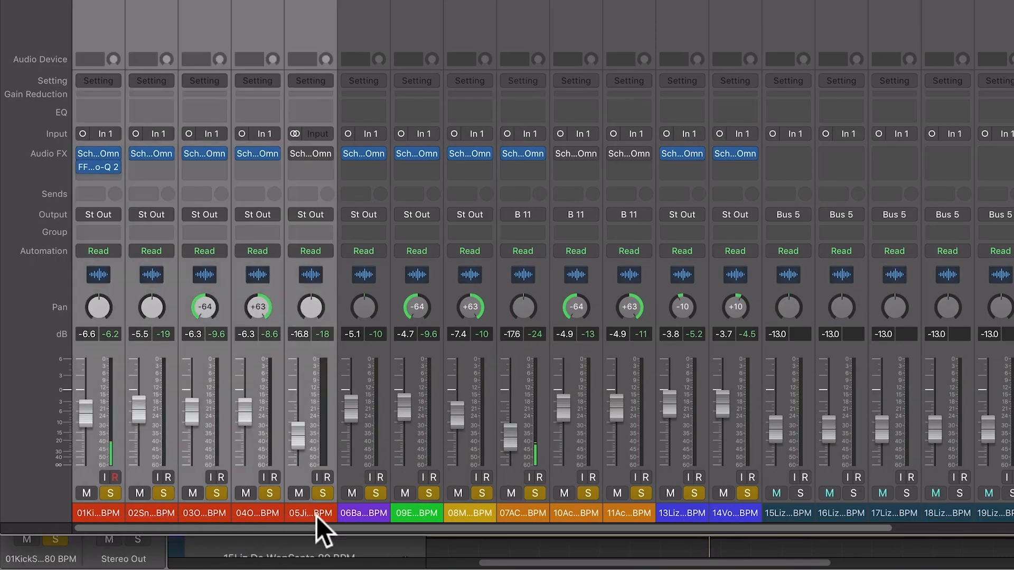
click(326, 213)
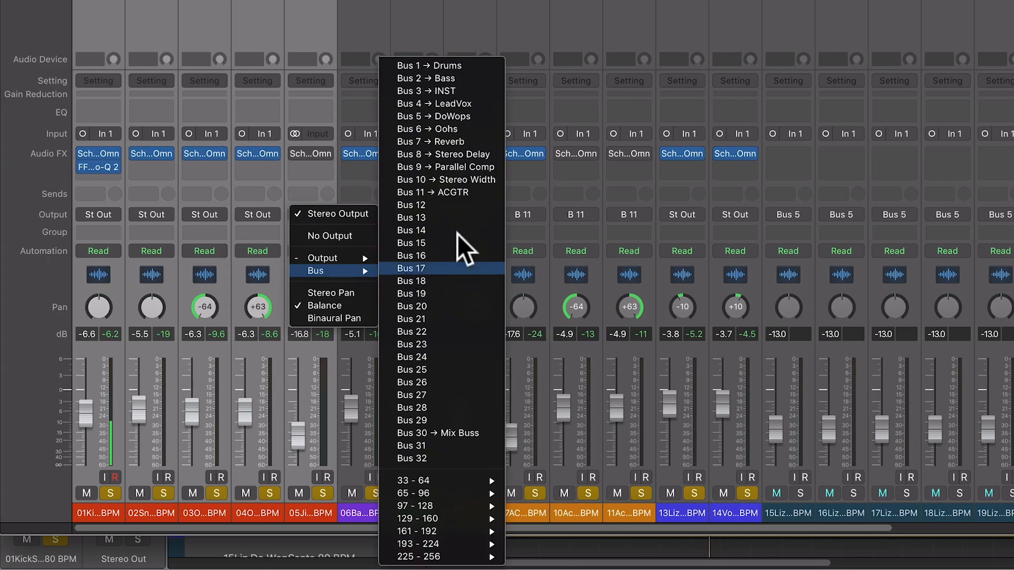
click(363, 515)
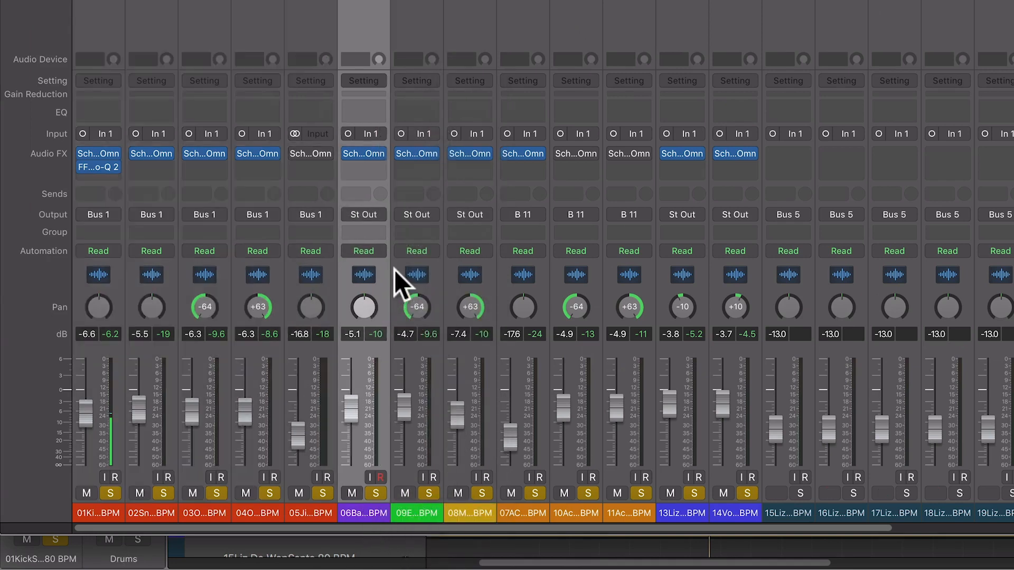
click(382, 213)
mouse_move(414, 271)
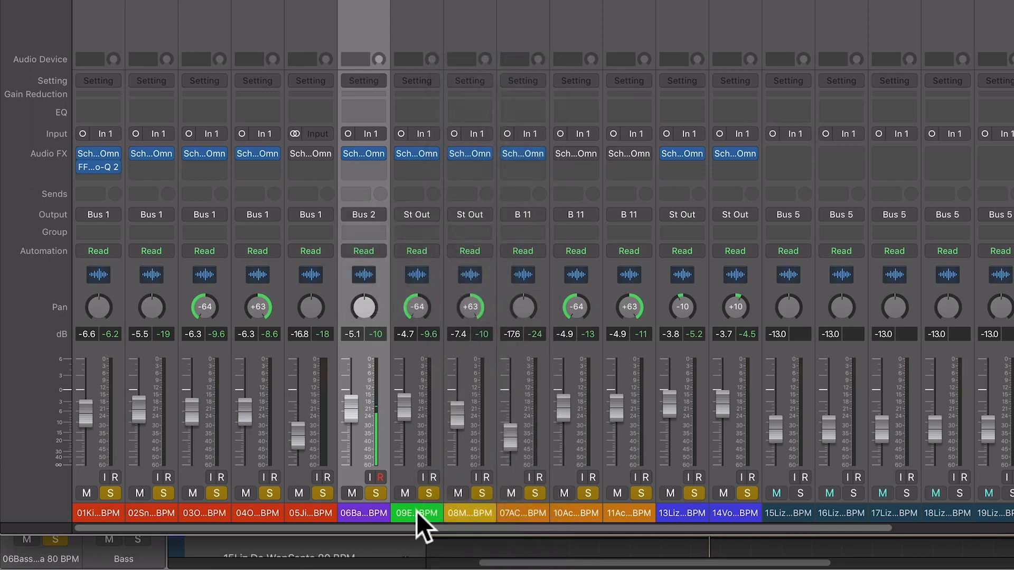
click(414, 513)
click(431, 214)
click(437, 213)
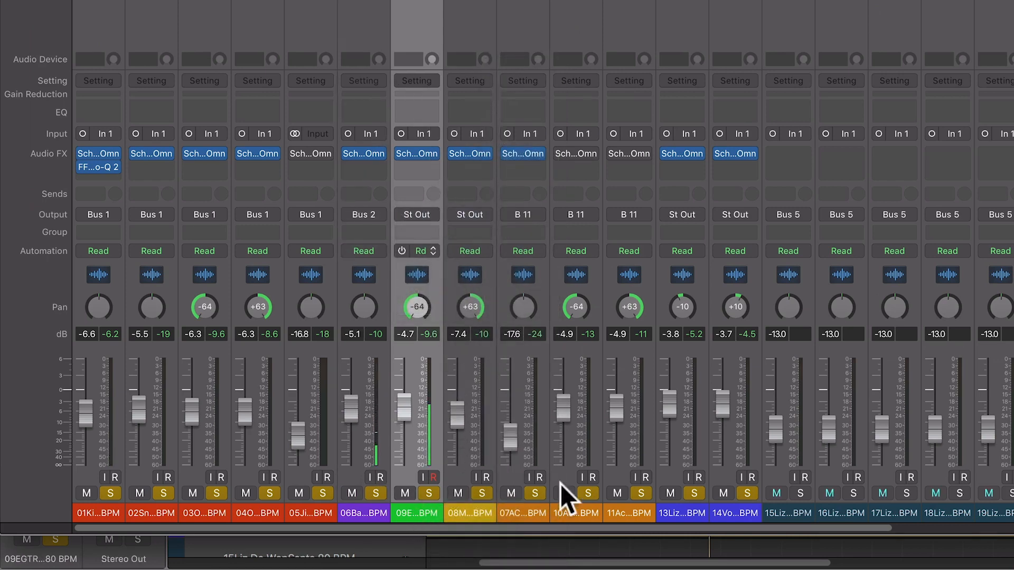
shift+click(642, 513)
click(636, 214)
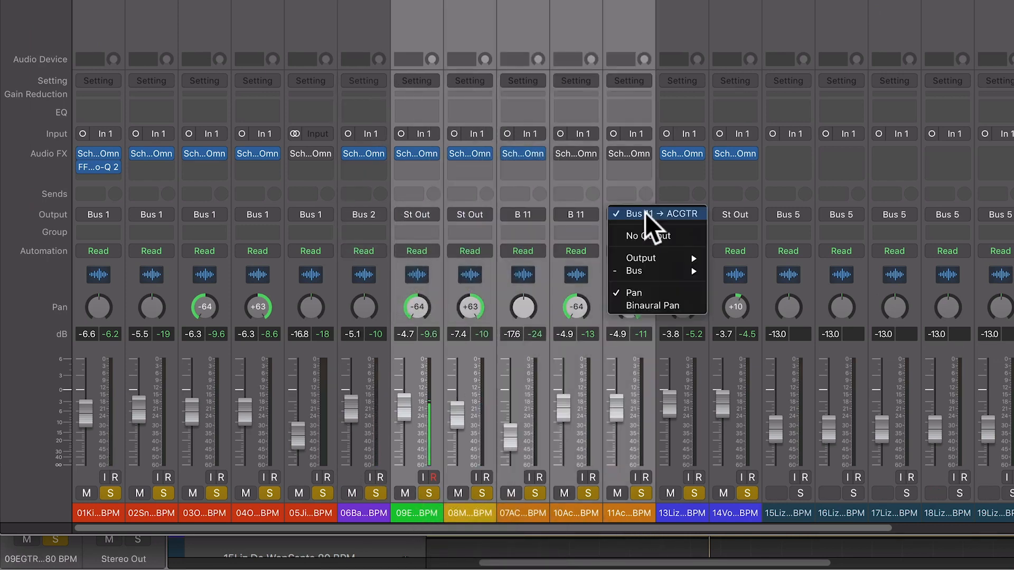
mouse_move(661, 255)
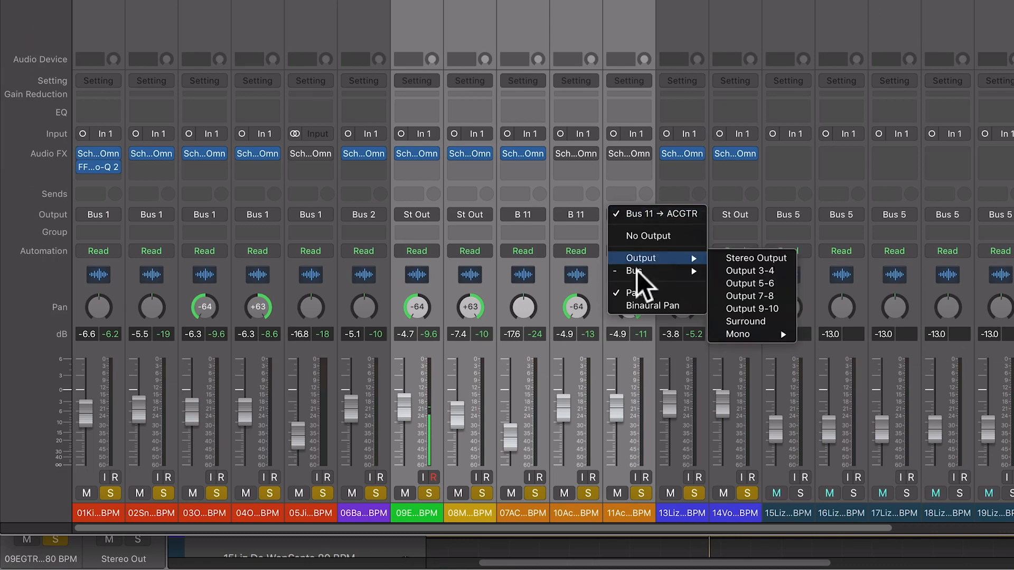
click(528, 516)
click(528, 513)
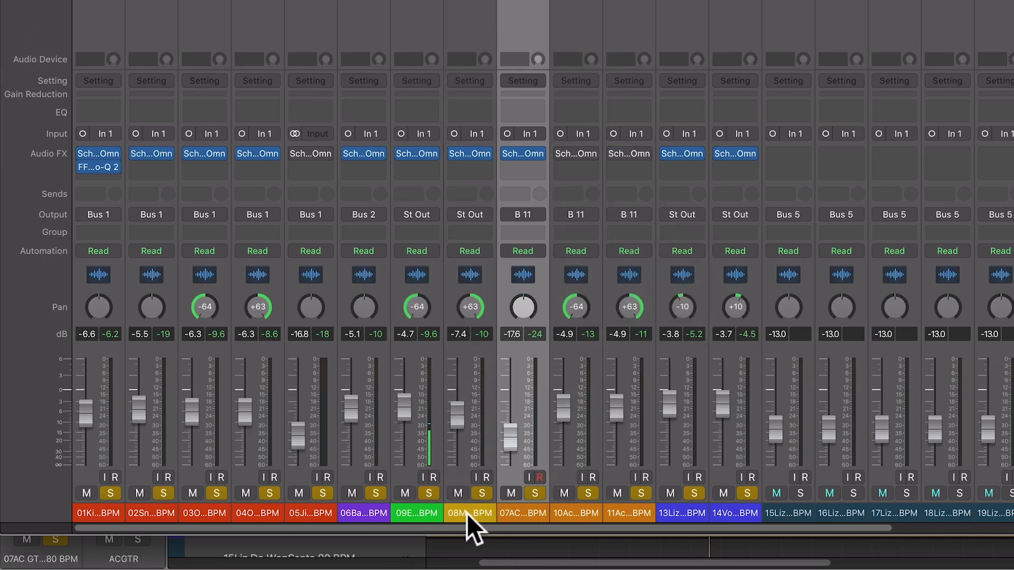
Select the 09 electric guitar and 08 mandolin tracks and route their outputs to Bus 3 (INST)
click(466, 513)
shift+click(403, 514)
click(427, 216)
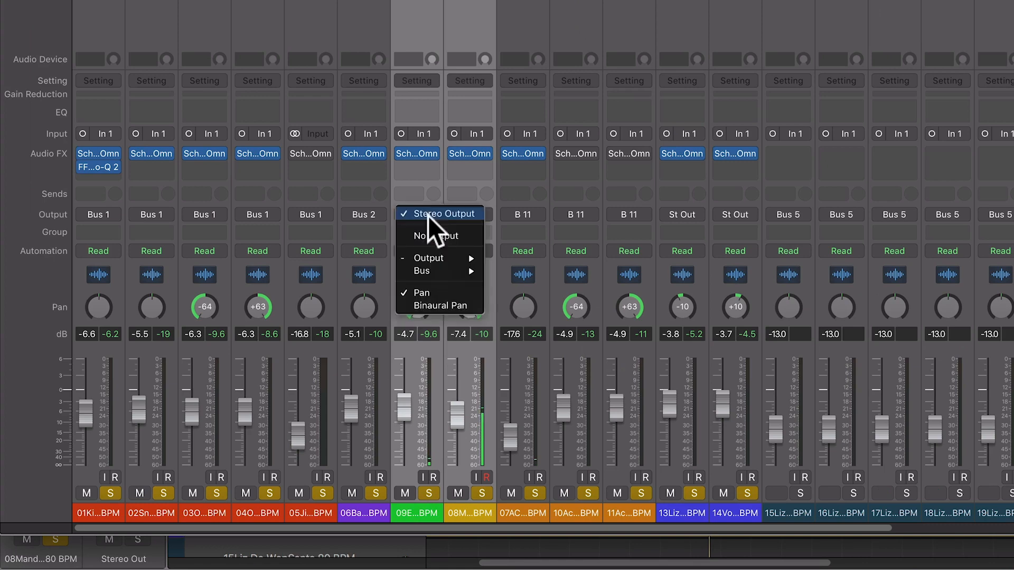
mouse_move(435, 272)
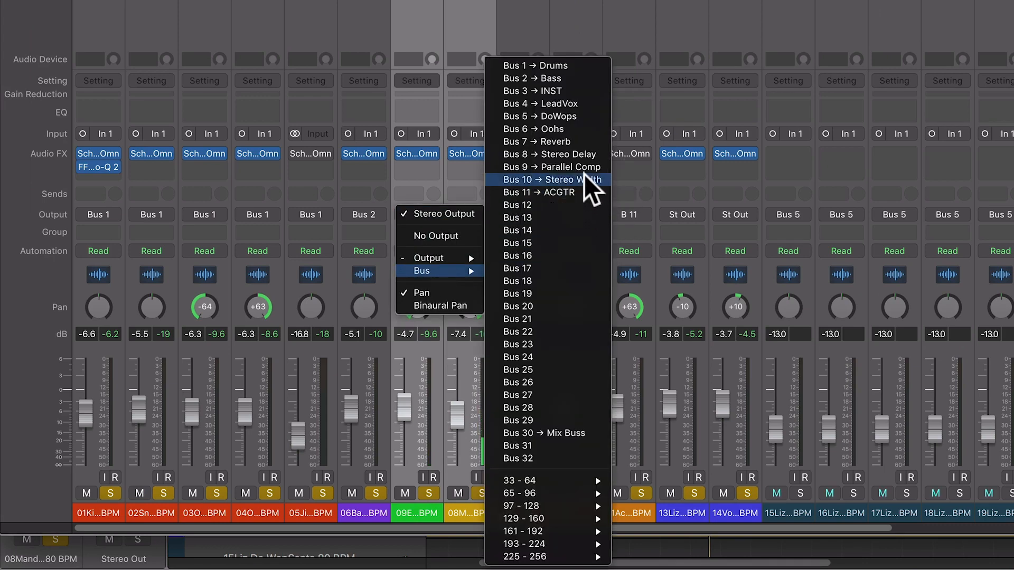
click(585, 92)
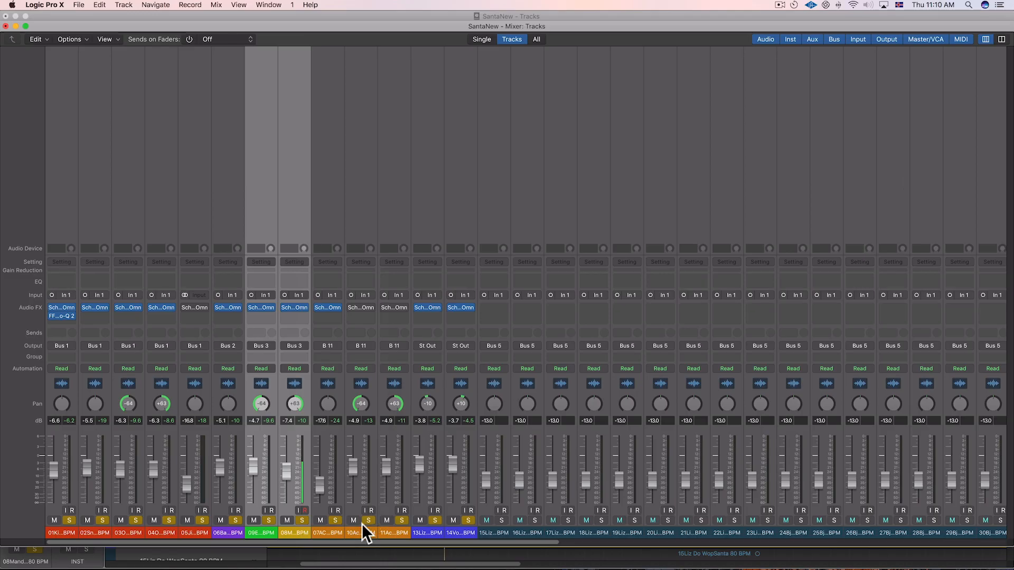
Route the ACGTR bus output to Bus 3 (INST) and play back the mix
scroll(423, 530, right, 10)
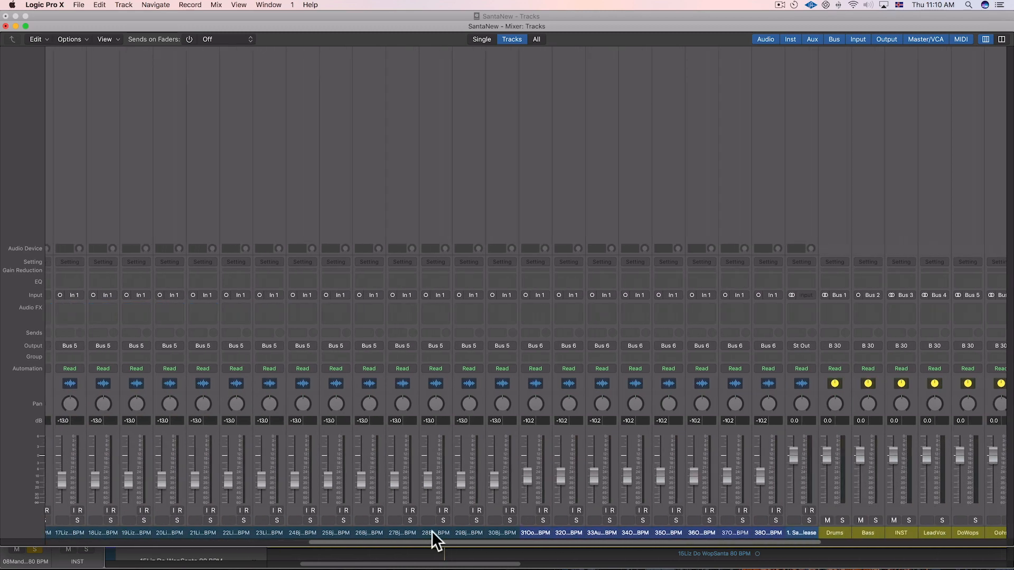
scroll(432, 531, right, 2)
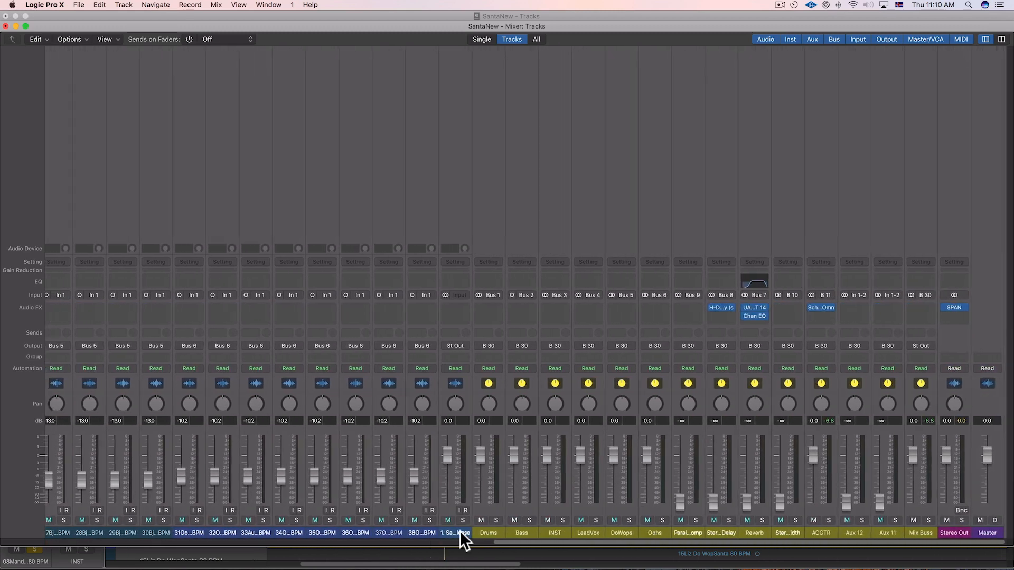
click(830, 344)
mouse_move(841, 380)
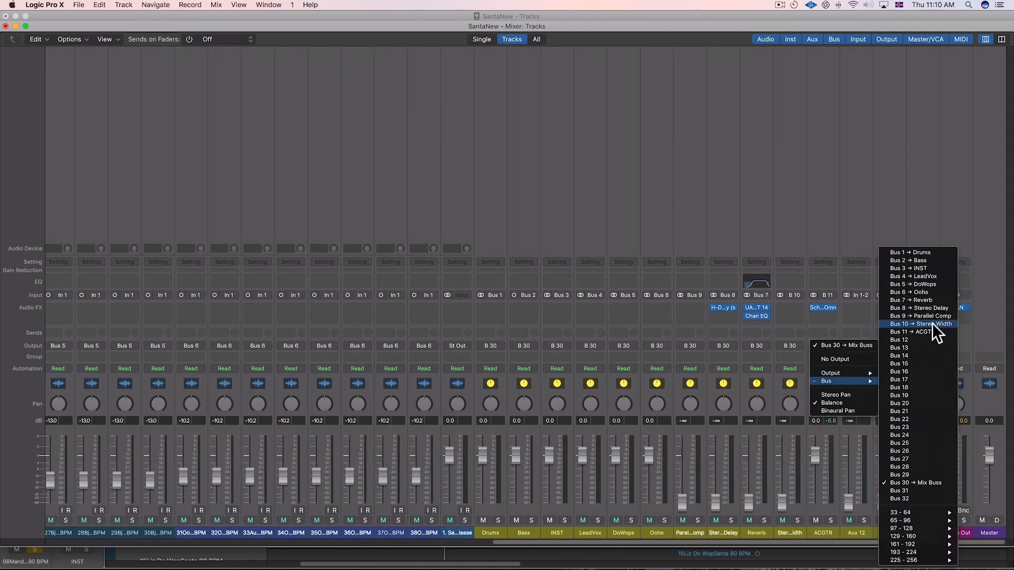
click(936, 270)
key(space)
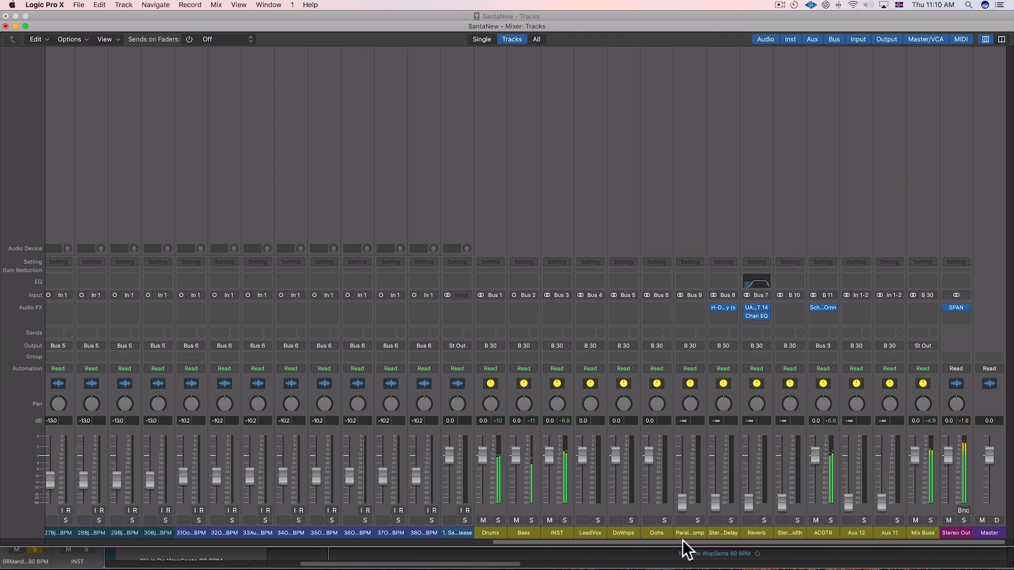
Select the track 13 overdub vocal and the track 14 vocal and route their outputs to Bus 4 (LeadVox)
scroll(682, 540, left, 15)
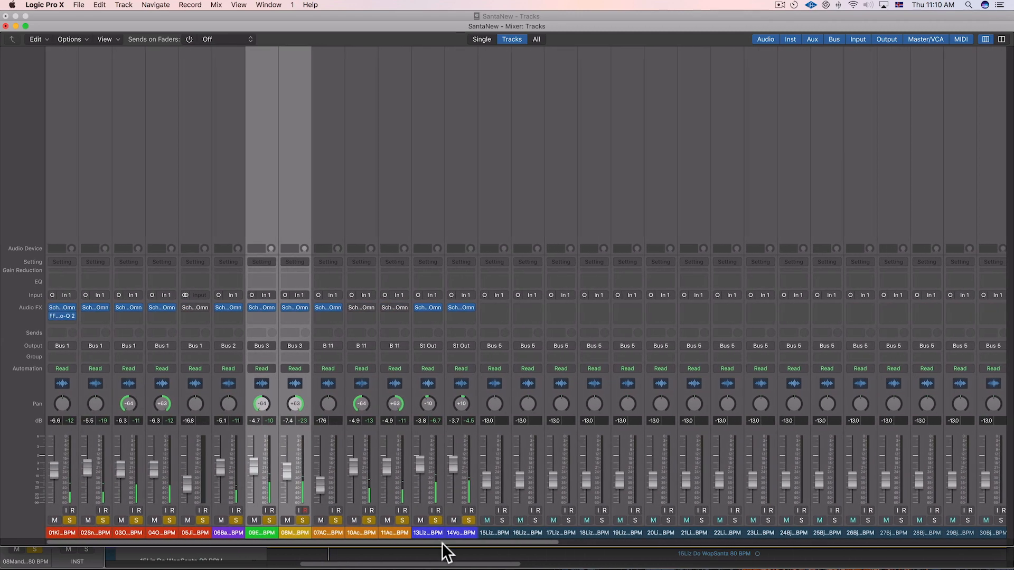
click(435, 536)
shift+click(461, 534)
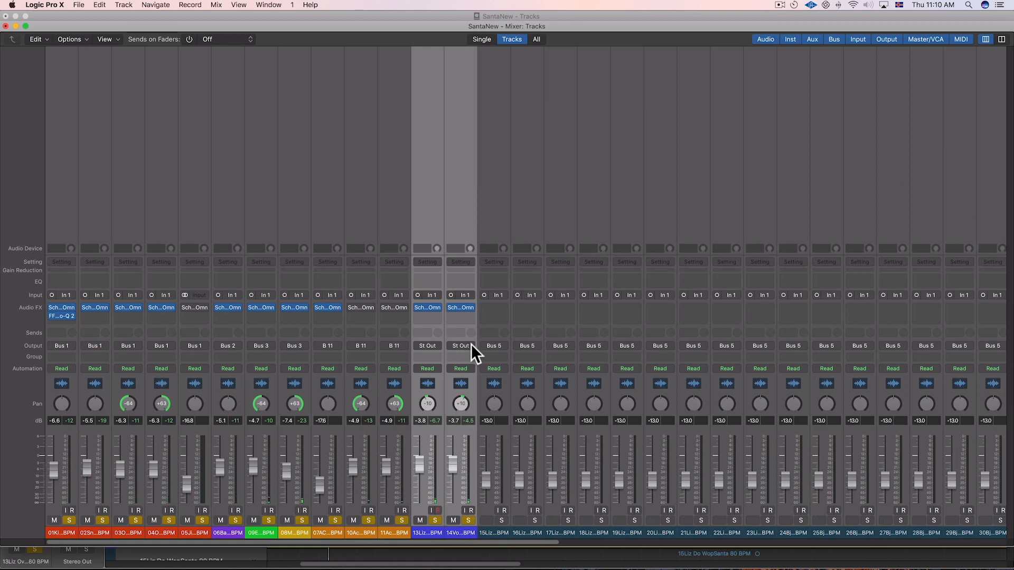
click(471, 345)
mouse_move(484, 379)
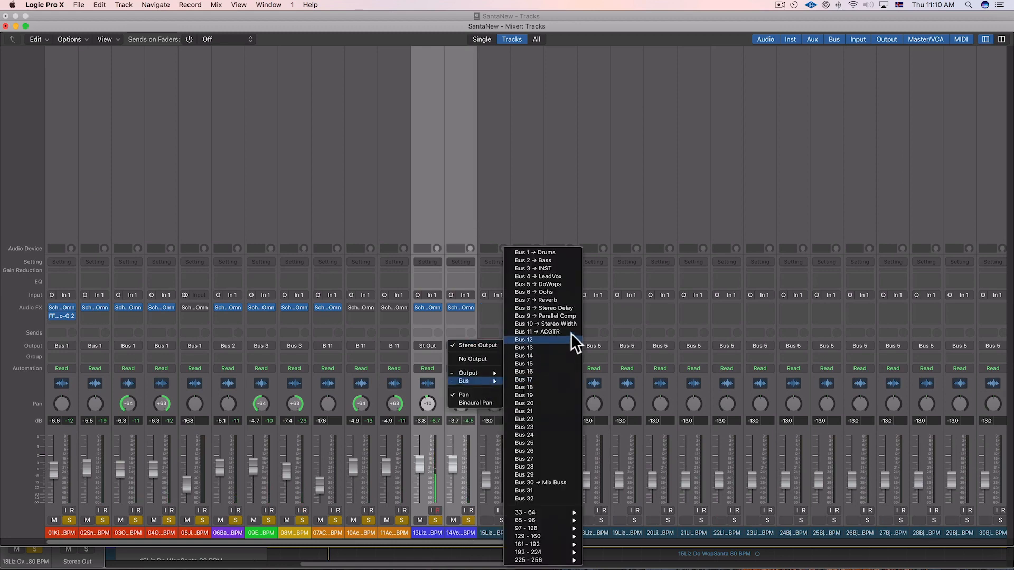
click(567, 276)
Inspect the Stereo Out signal in the SPAN analyzer and close its window
scroll(563, 510, right, 5)
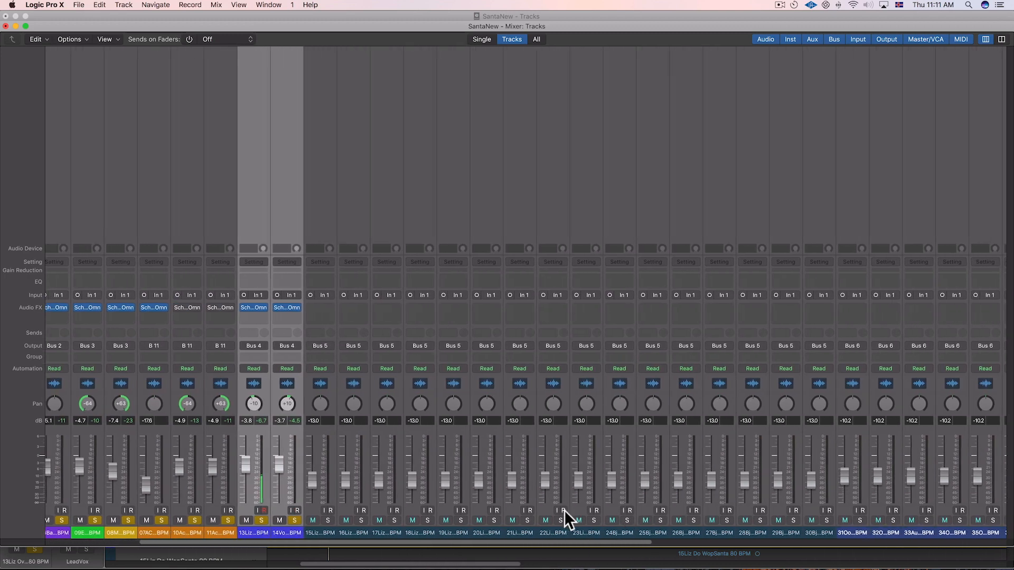
scroll(564, 510, right, 15)
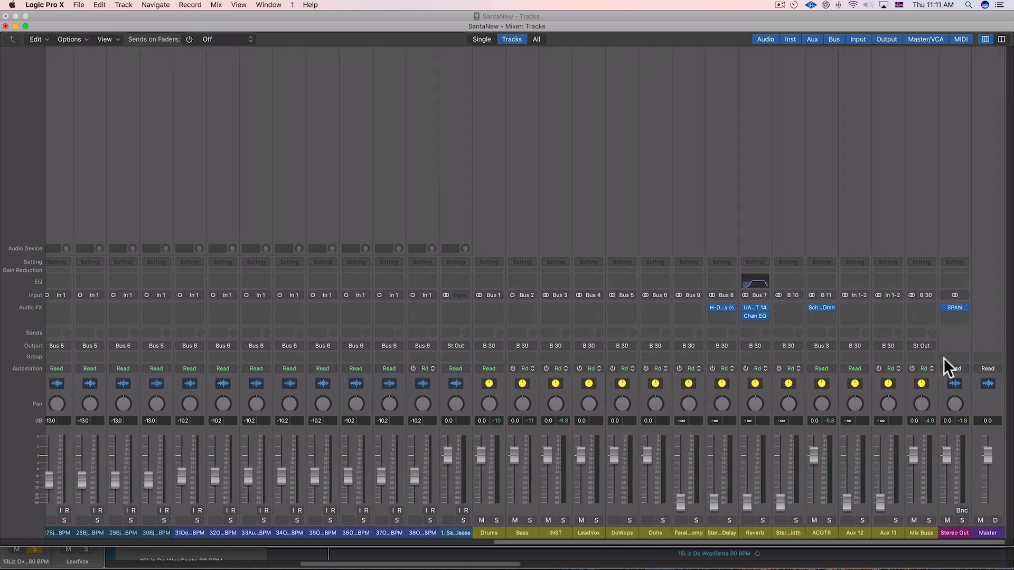
click(956, 308)
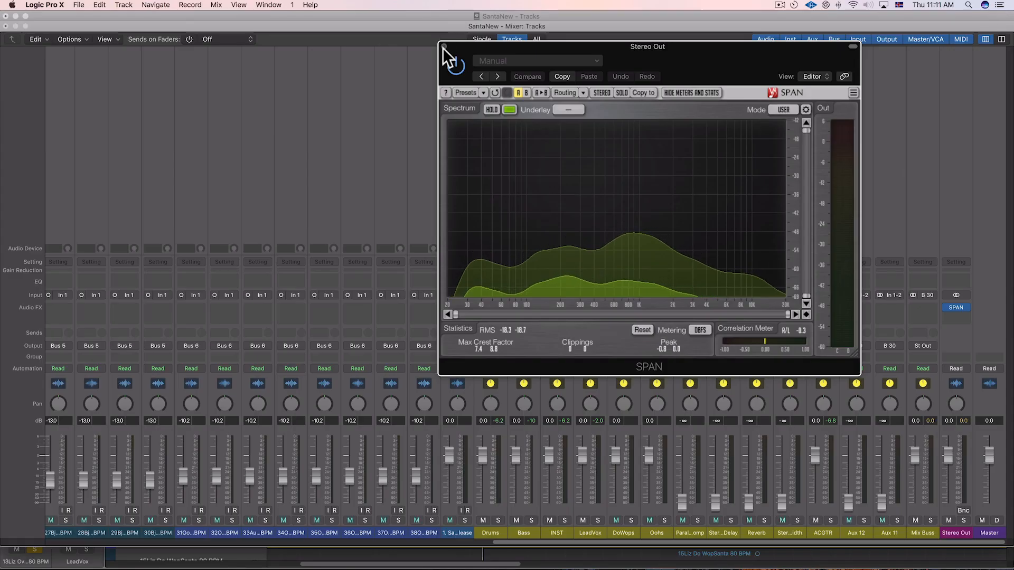
click(443, 47)
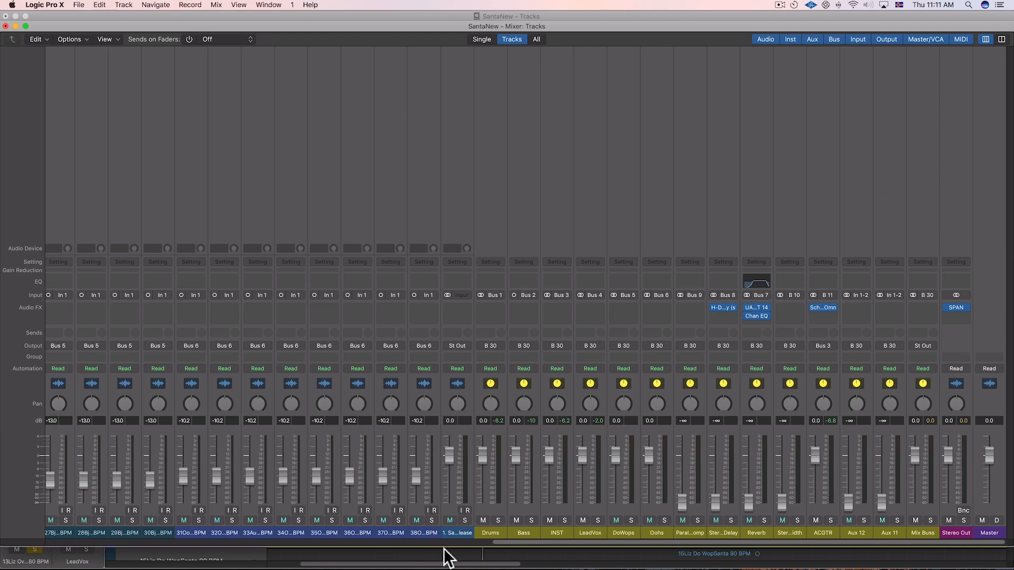
Start playback, clear the peak level readings, and lower the Drums, Bass, INST and LeadVox faders together to -5.4 dB
key(space)
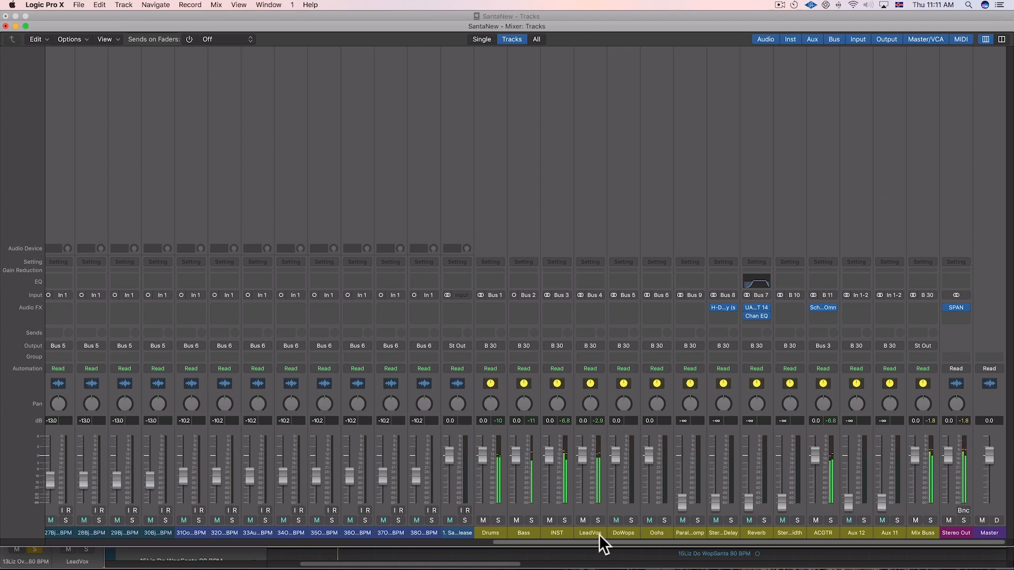
click(965, 423)
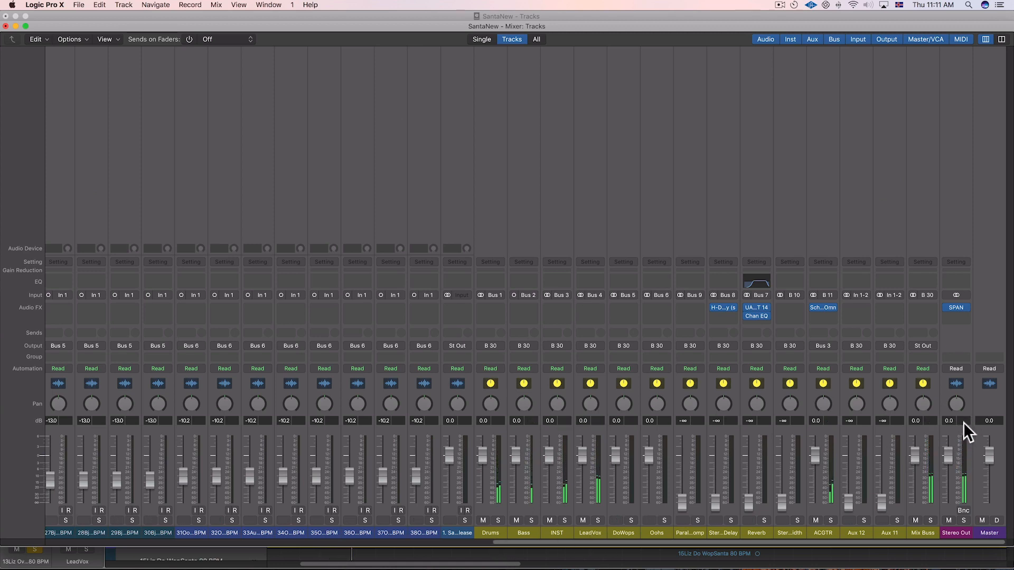
click(484, 533)
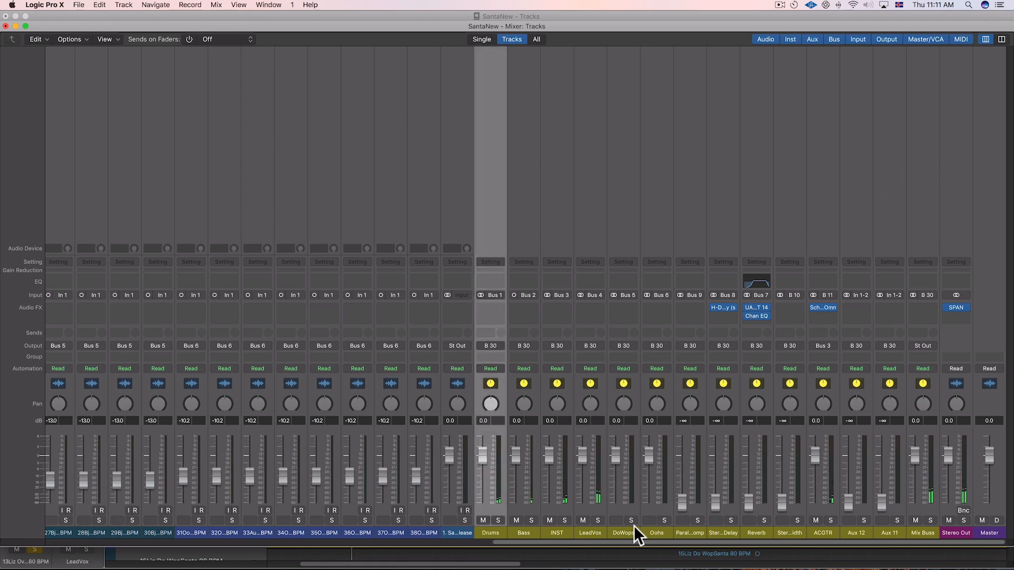
shift+click(596, 535)
drag(593, 485, 592, 499)
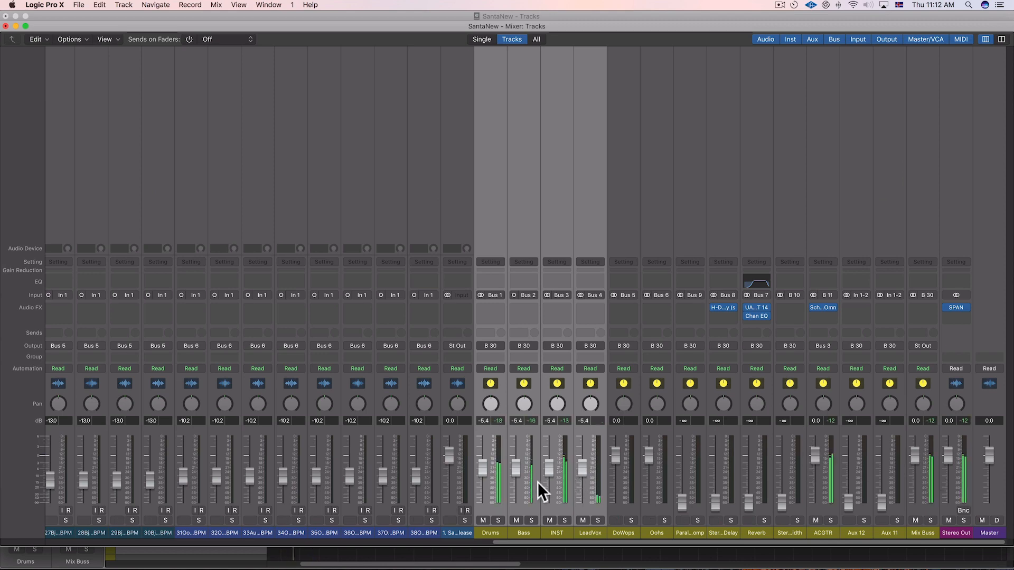
Lower the Drums, Bass, INST and LeadVox faders together to -7.0 dB and bring down the ACGTR bus fader
click(593, 531)
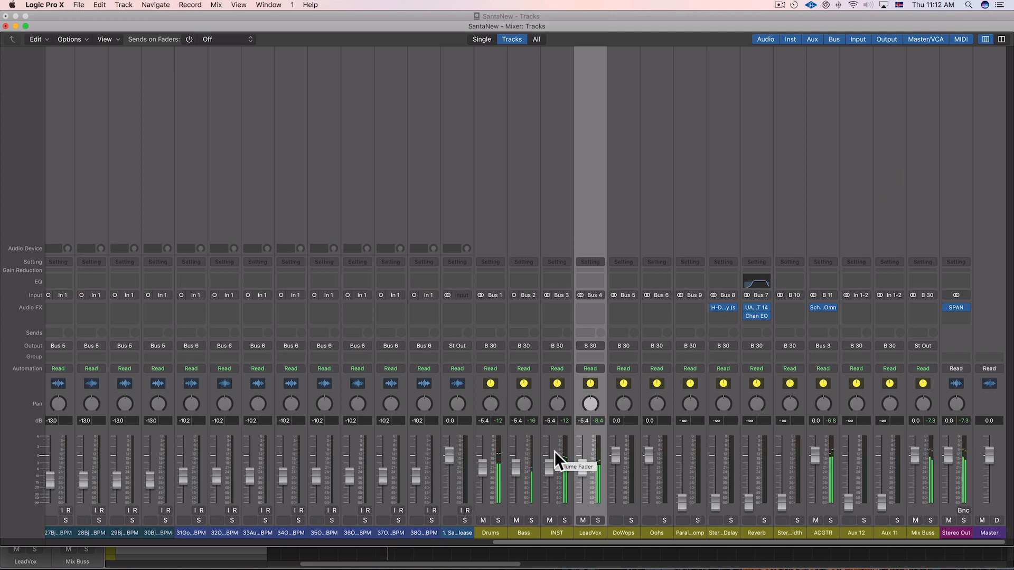
click(504, 533)
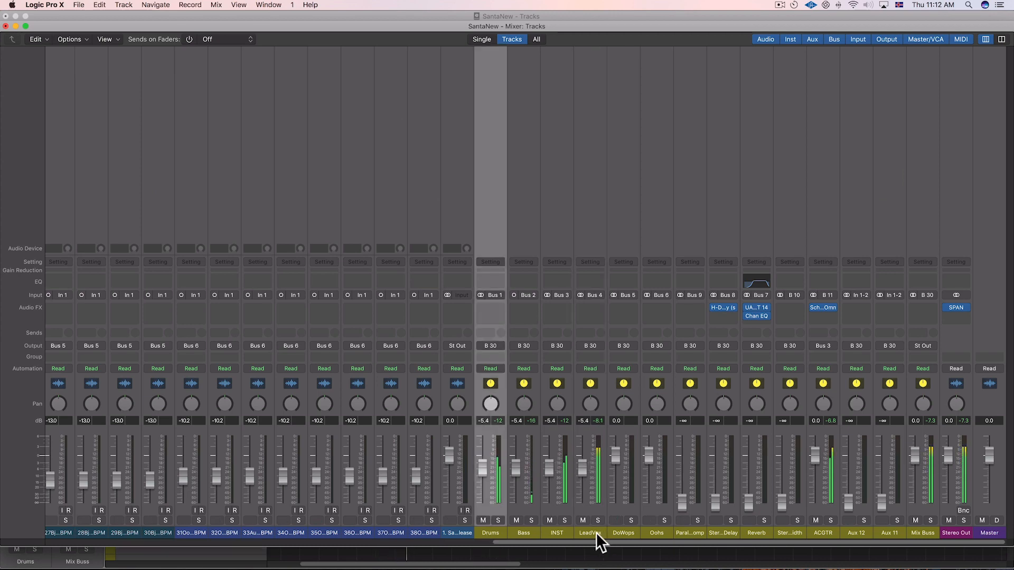
shift+click(597, 532)
drag(584, 470, 584, 472)
mouse_move(814, 455)
mouse_down()
mouse_move(814, 476)
mouse_move(816, 468)
mouse_up()
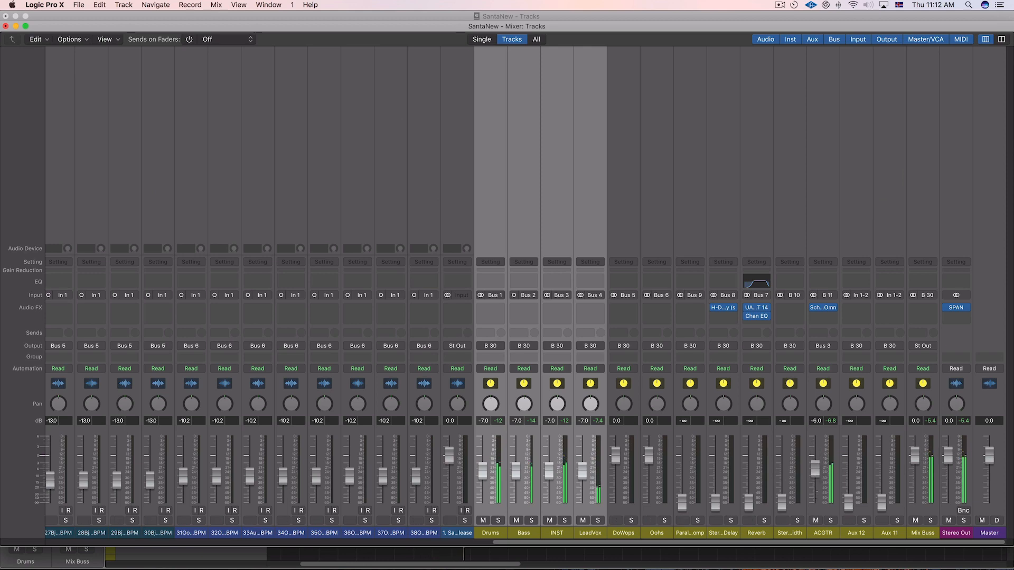
drag(816, 467, 816, 464)
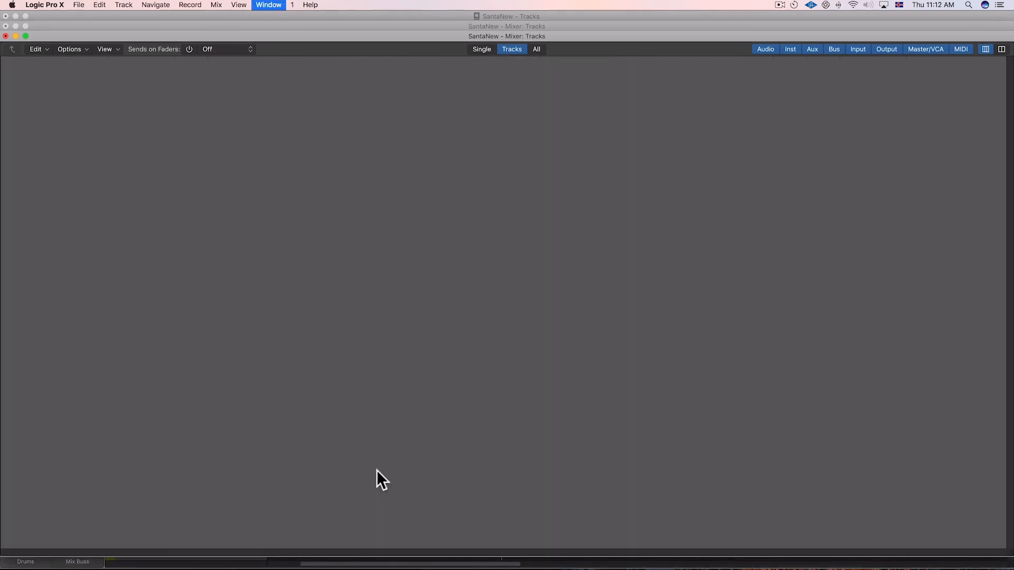
Switch to the main Tracks window and shrink the track heights to view the bus tracks down to Mix Buss
key(super+2)
key(super+Up)
key(super+Up)
key(super+Up)
key(super+Up)
key(super+Up)
key(super+Up)
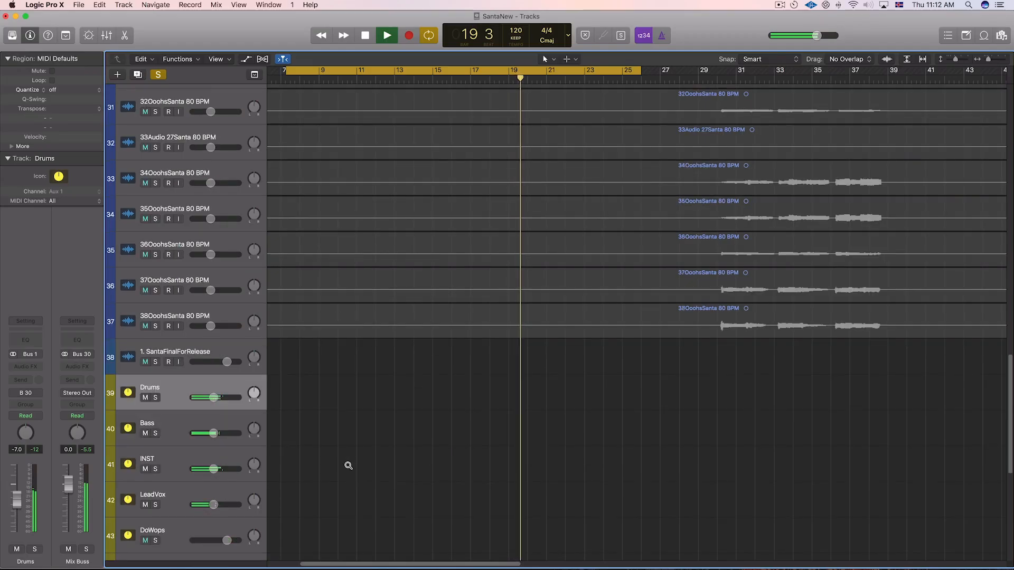
scroll(338, 475, down, 5)
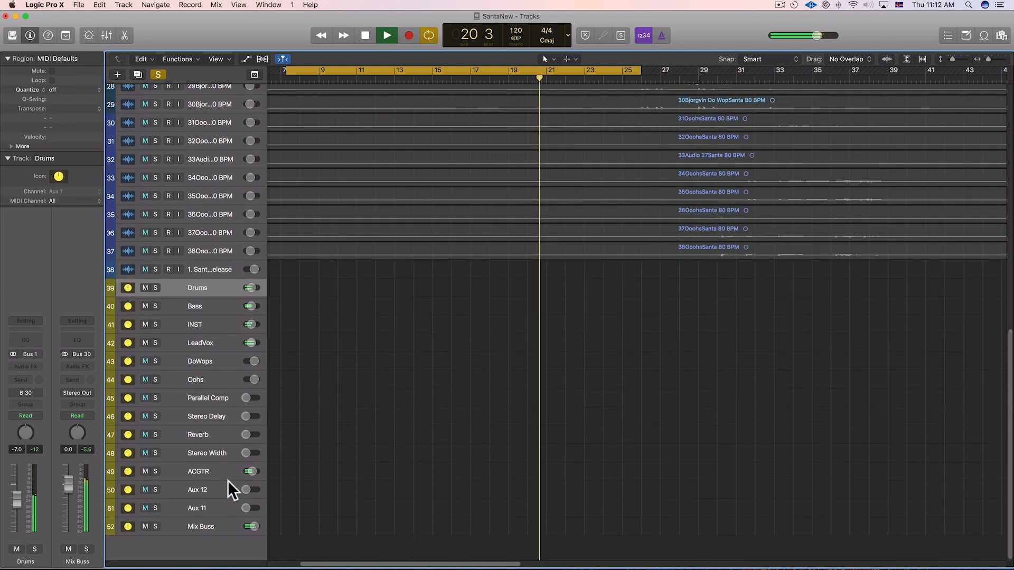
Move the ACGTR bus track up between Bass and INST in the track list, and return to the Mixer
click(219, 473)
drag(219, 473, 263, 349)
key(super+1)
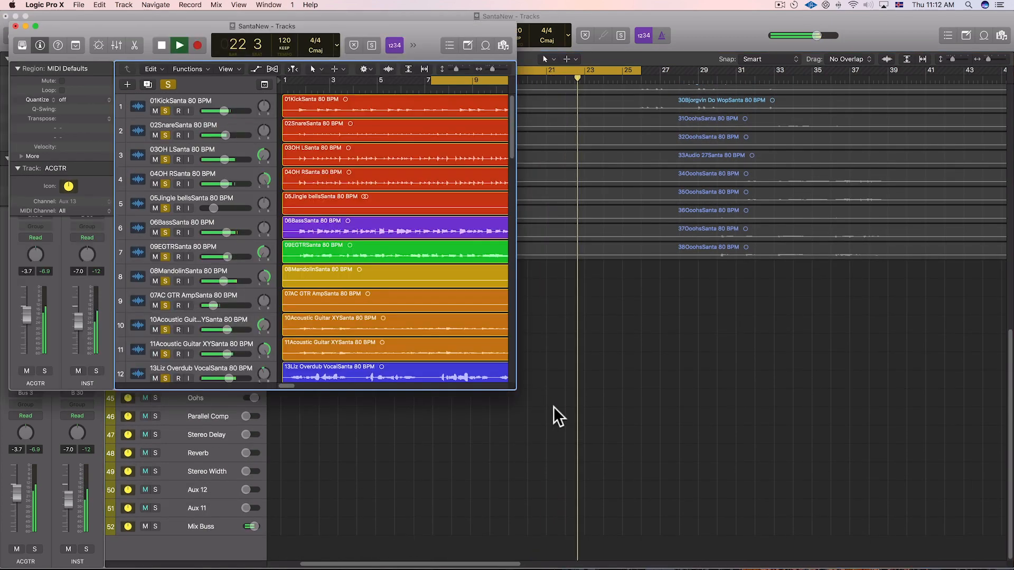
key(super+w)
key(super+2)
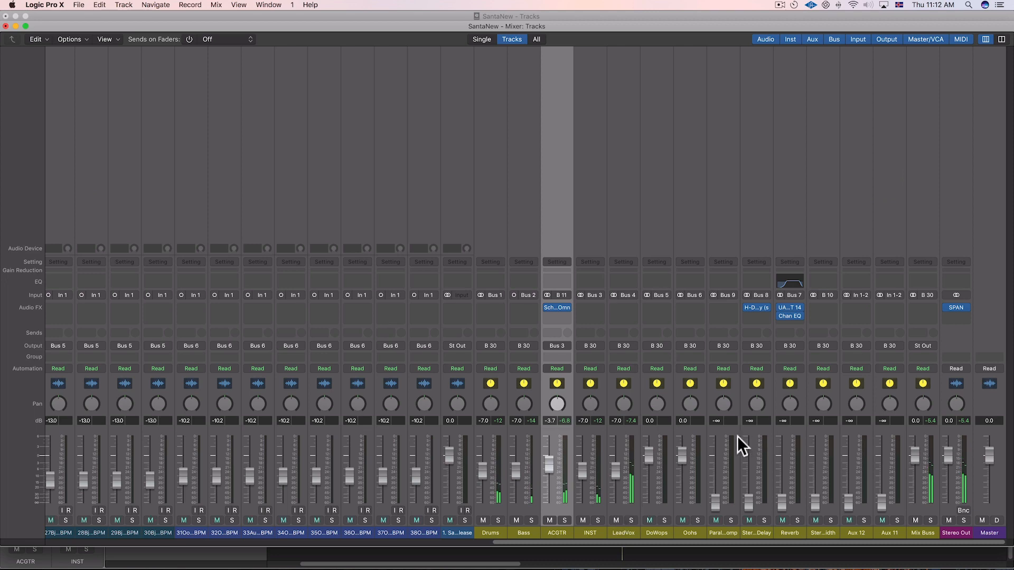
Insert the Waves Vitamin (s) plug-in in stereo as the first effect on the Drums bus
click(502, 530)
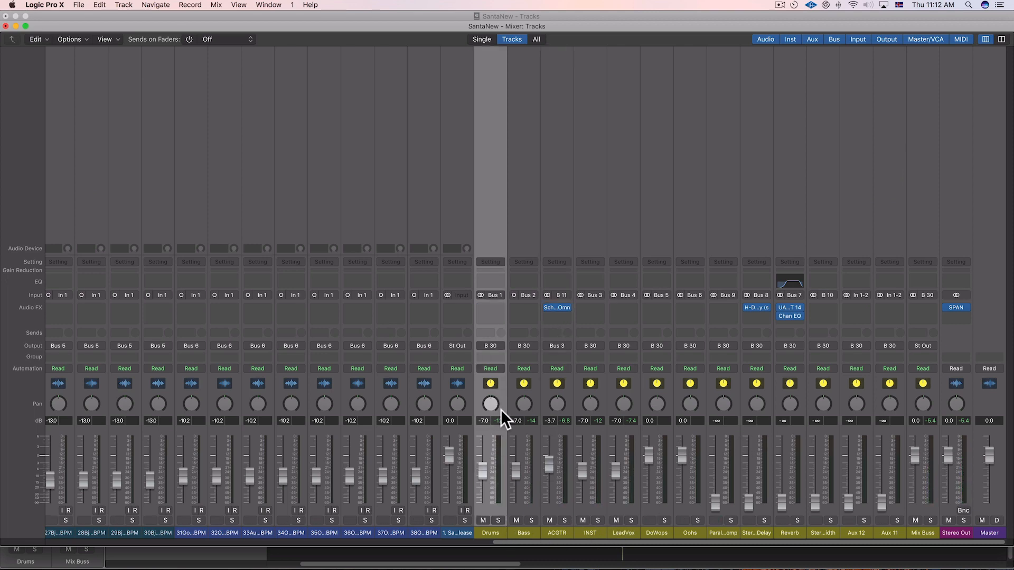
scroll(501, 409, left, 5)
scroll(501, 410, left, 5)
scroll(501, 410, right, 10)
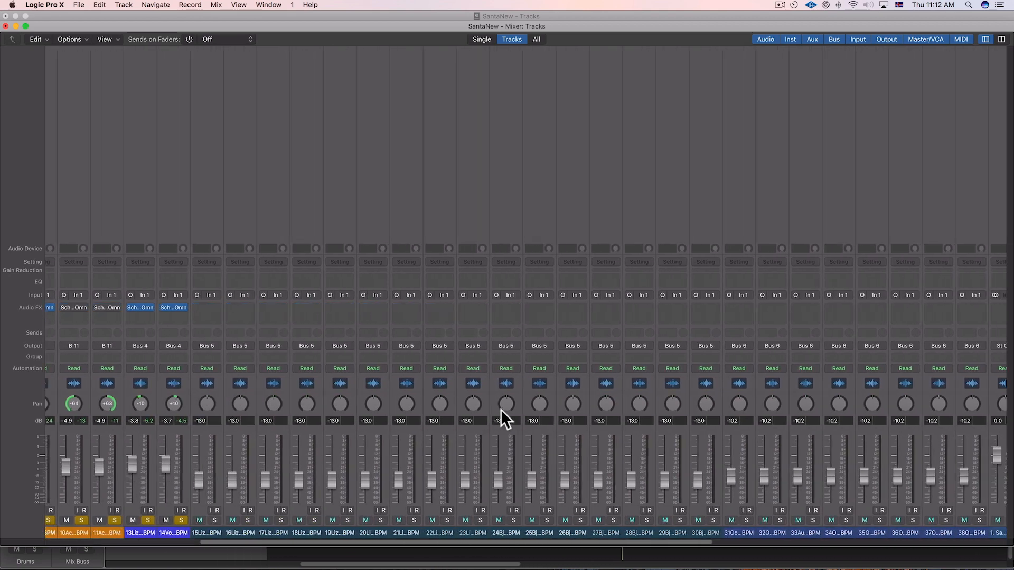
scroll(501, 410, right, 3)
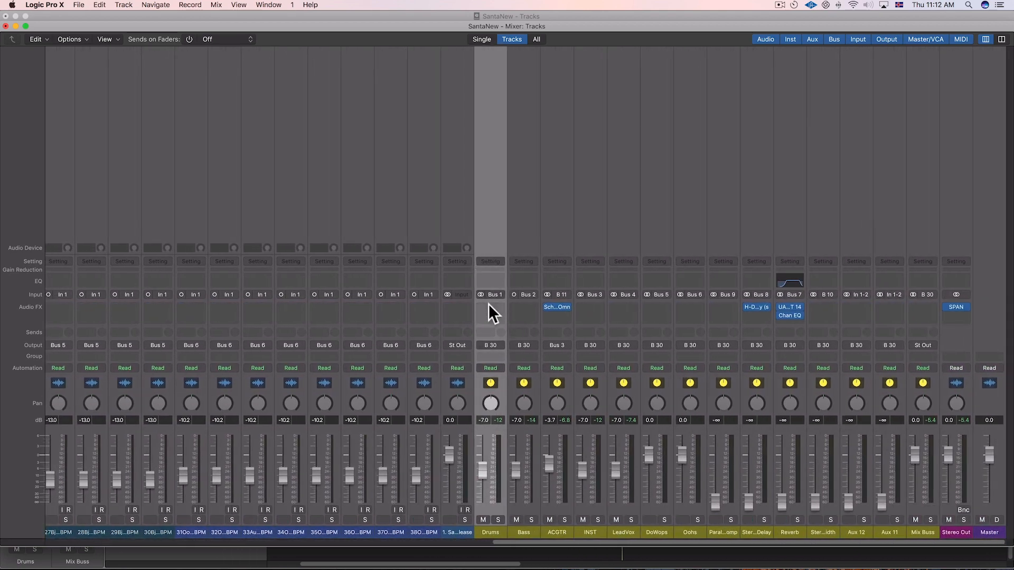
click(489, 307)
click(492, 278)
click(492, 307)
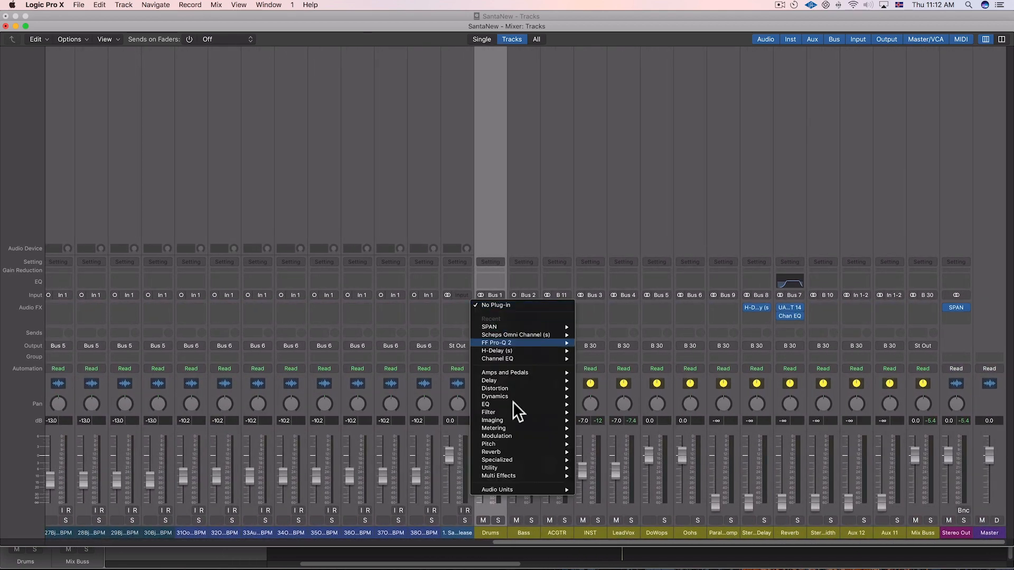
mouse_move(537, 488)
mouse_move(634, 560)
mouse_move(756, 158)
mouse_move(752, 94)
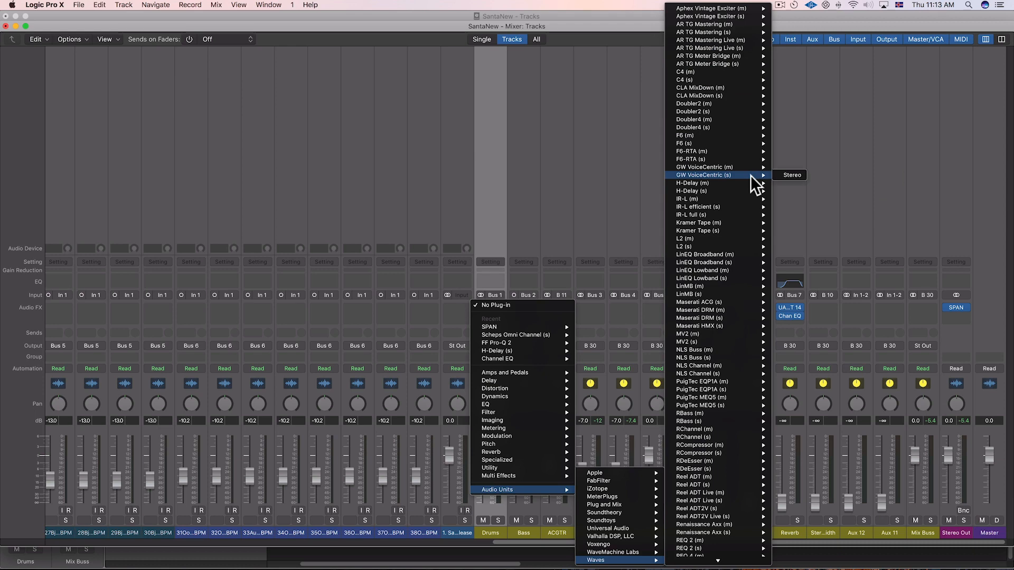
scroll(739, 294, down, 10)
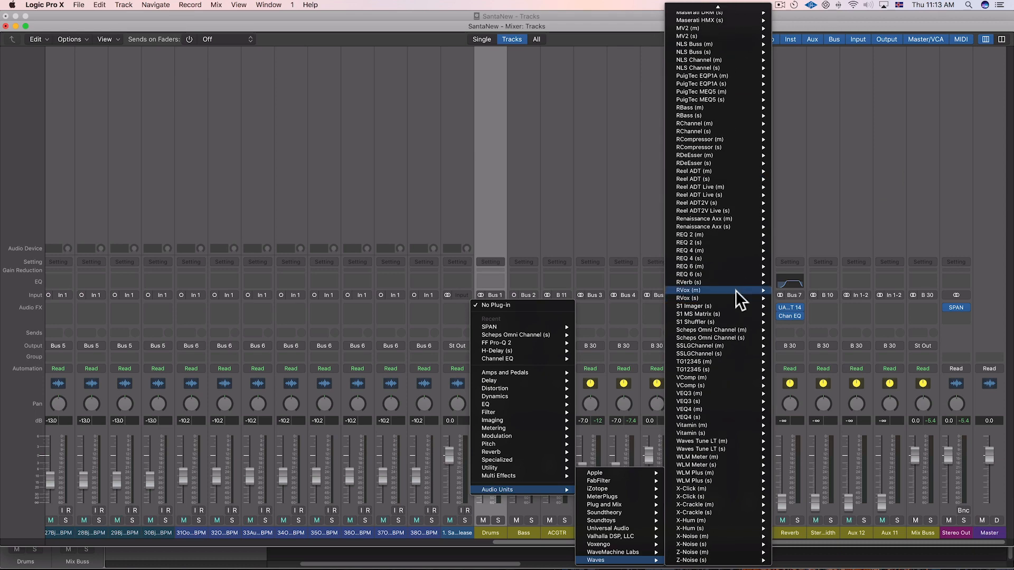
mouse_move(742, 352)
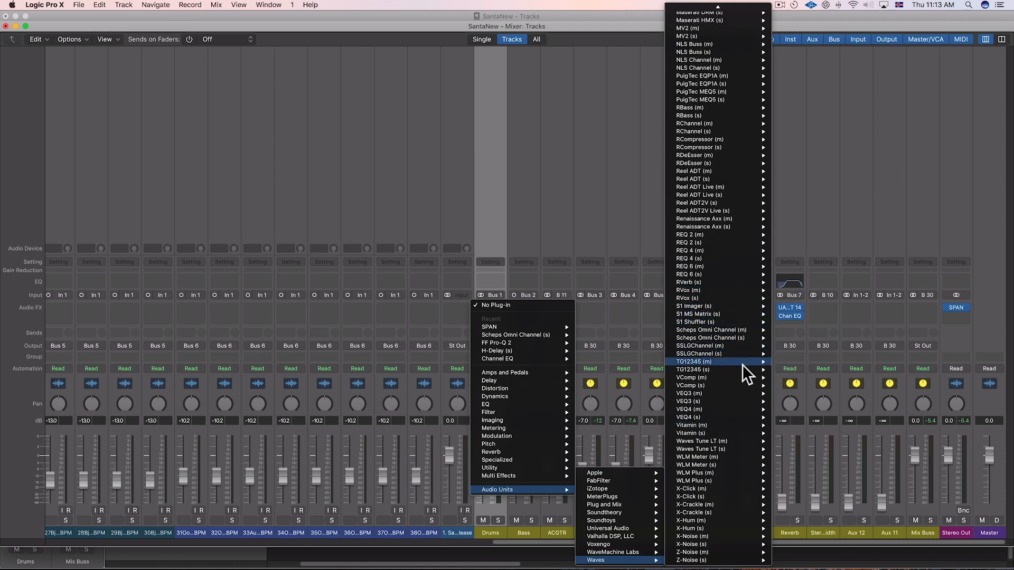
mouse_move(730, 442)
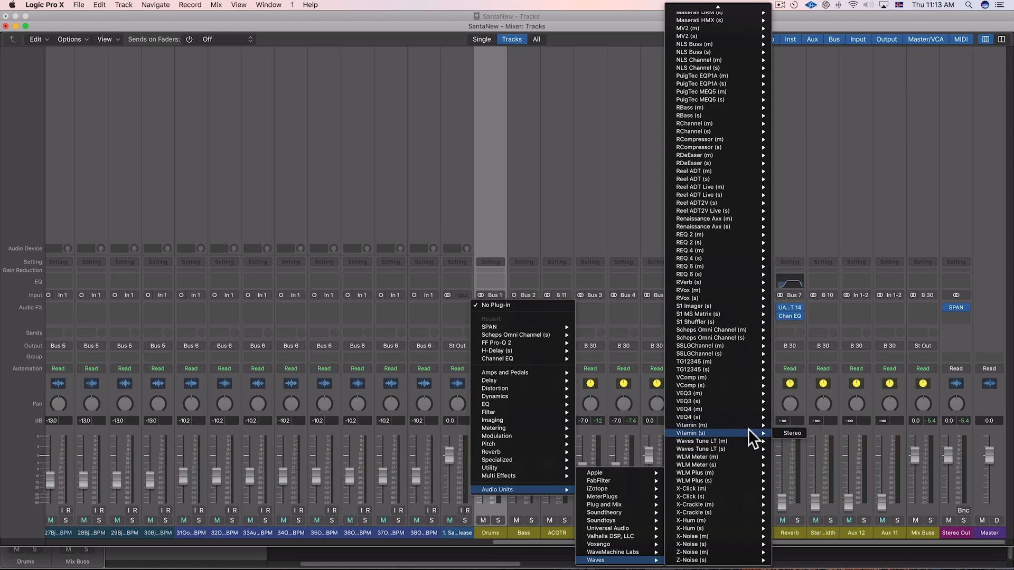
click(790, 441)
Toggle playback, solo the Drums bus, and move the Vitamin window over the middle of the Mixer
key(space)
click(498, 520)
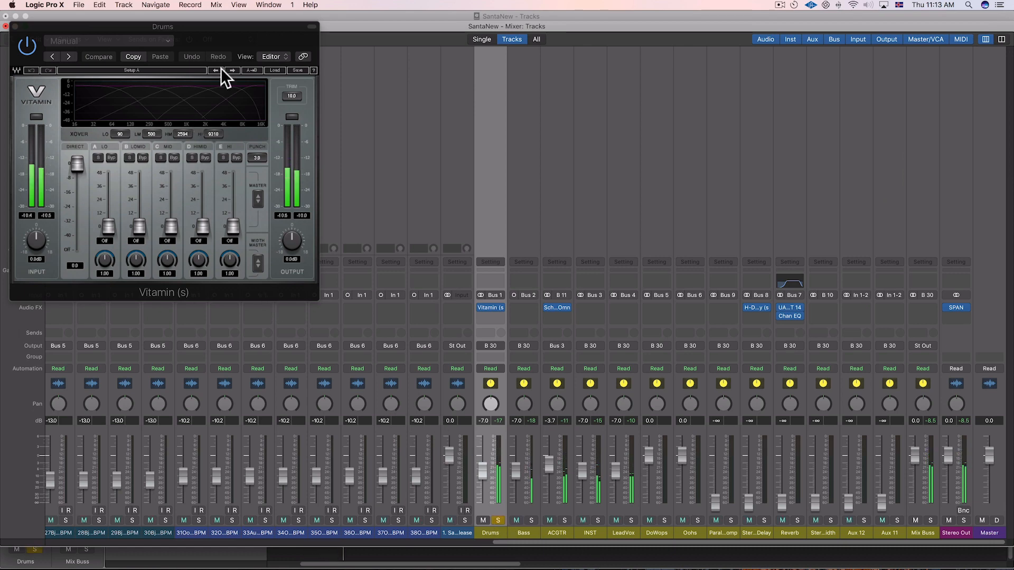
drag(221, 69, 528, 96)
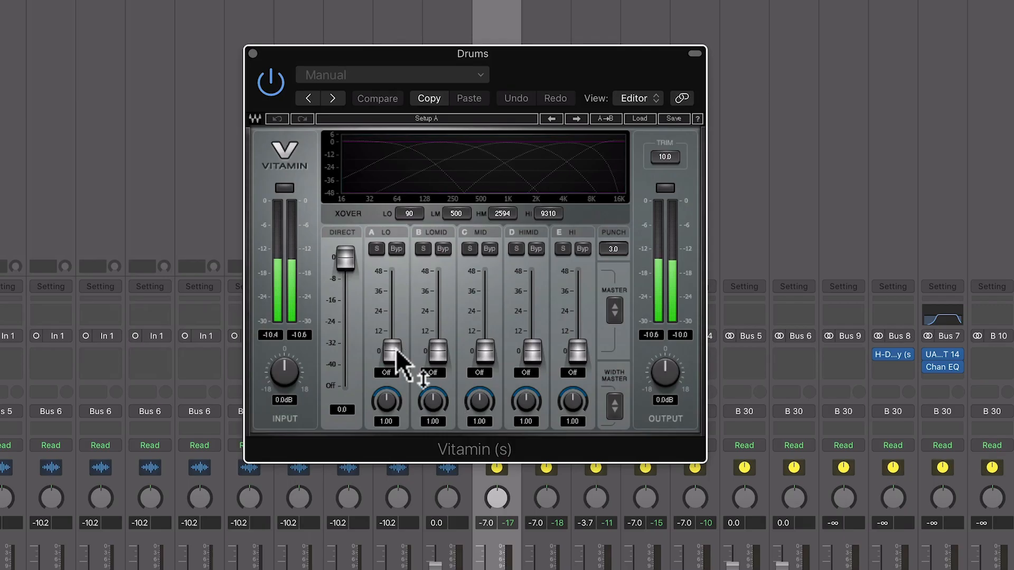
Try Vitamin's Lo band at 14.4 and LoMid band at 27.0, and audition the Overheads 1 drum preset
drag(397, 360, 453, 302)
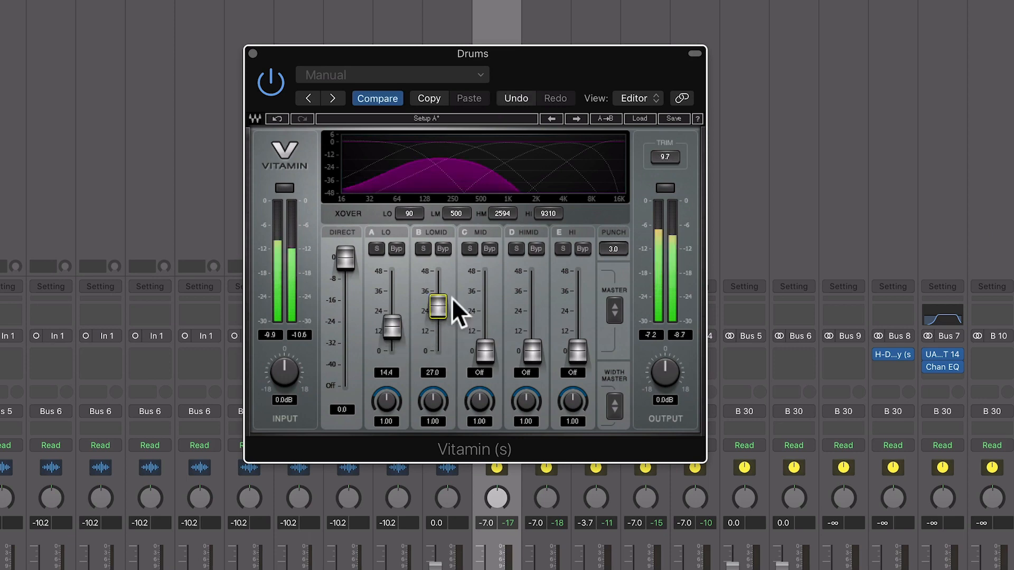
click(640, 119)
mouse_move(741, 216)
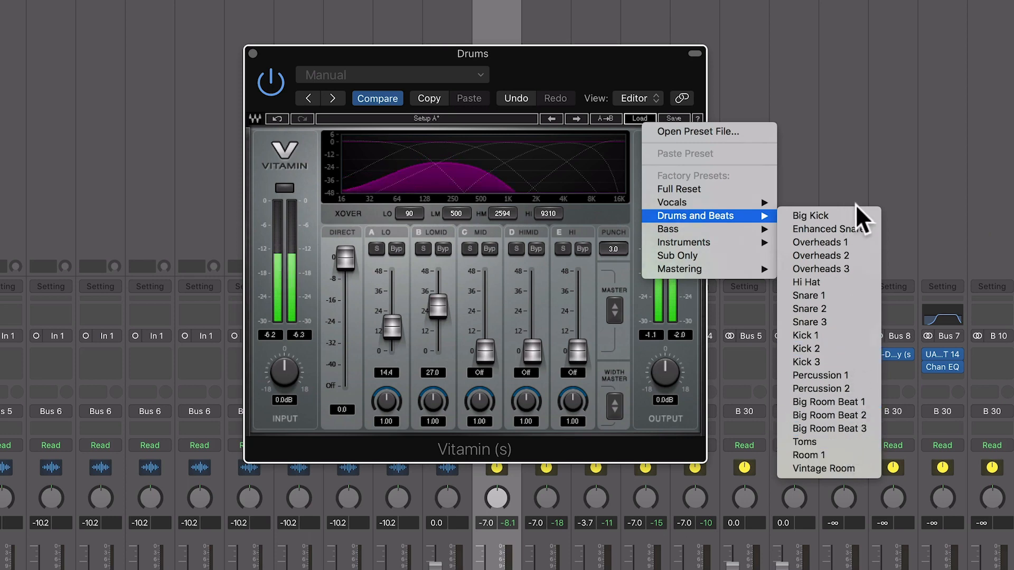
click(859, 242)
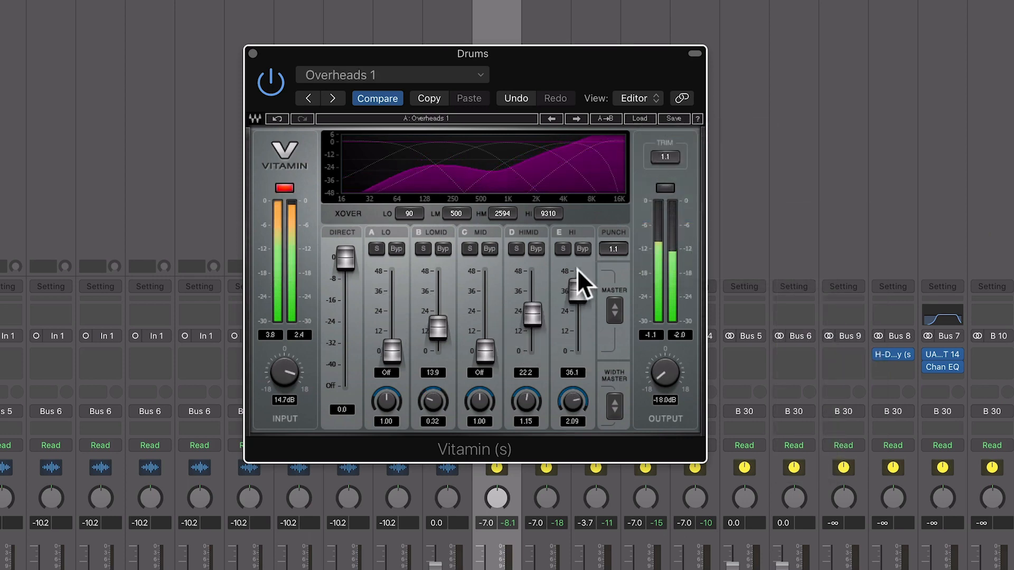
Stop playback, load Vitamin's Full Reset preset, and restart playback
key(space)
click(633, 119)
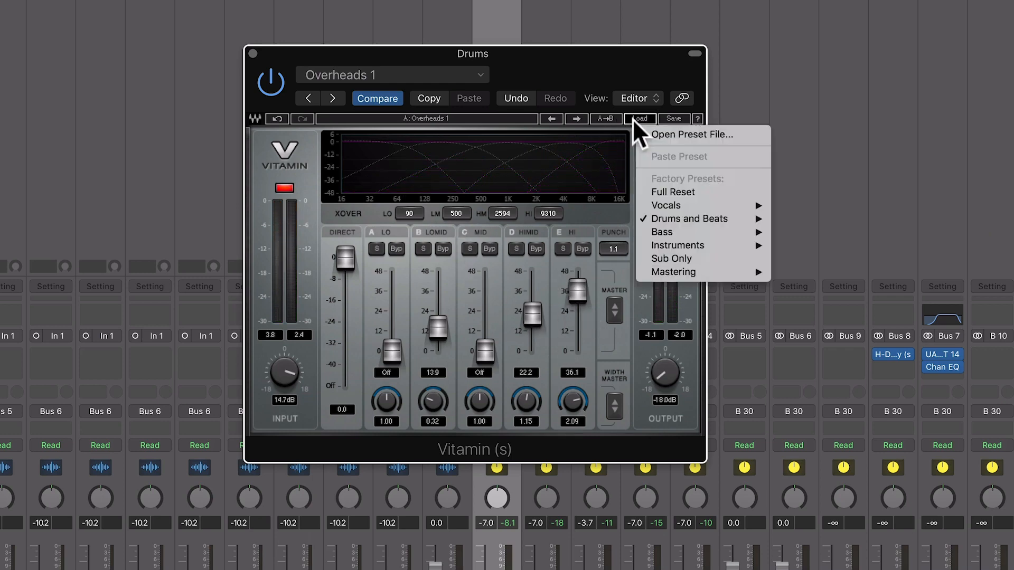
click(661, 193)
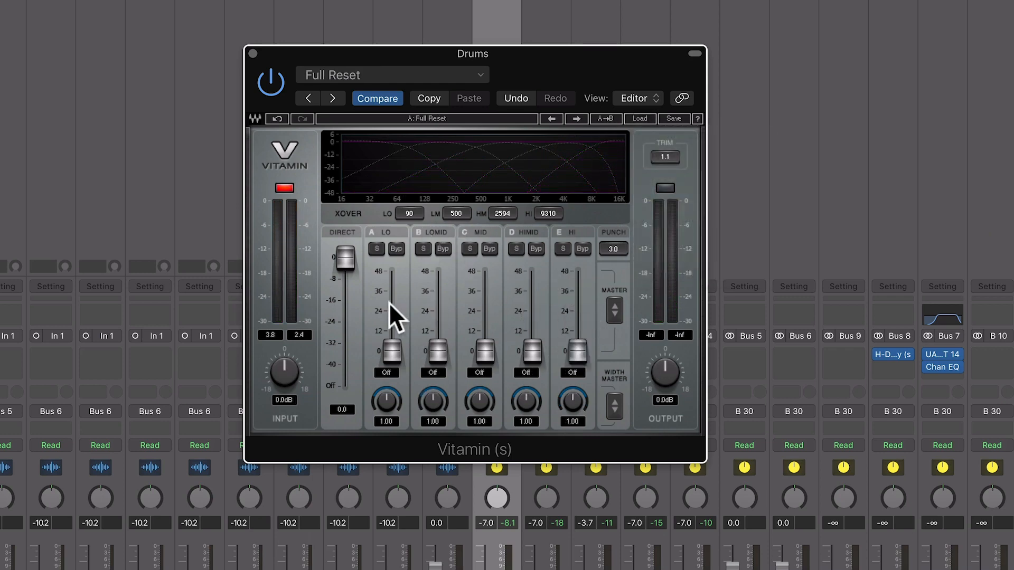
key(space)
Raise Vitamin's Hi band to 18.7, Lo to 20.4, LoMid to 18.8 and HiMid to 21.0, with the Lo width at 0.00
drag(577, 352, 578, 320)
drag(385, 404, 399, 443)
drag(392, 352, 392, 317)
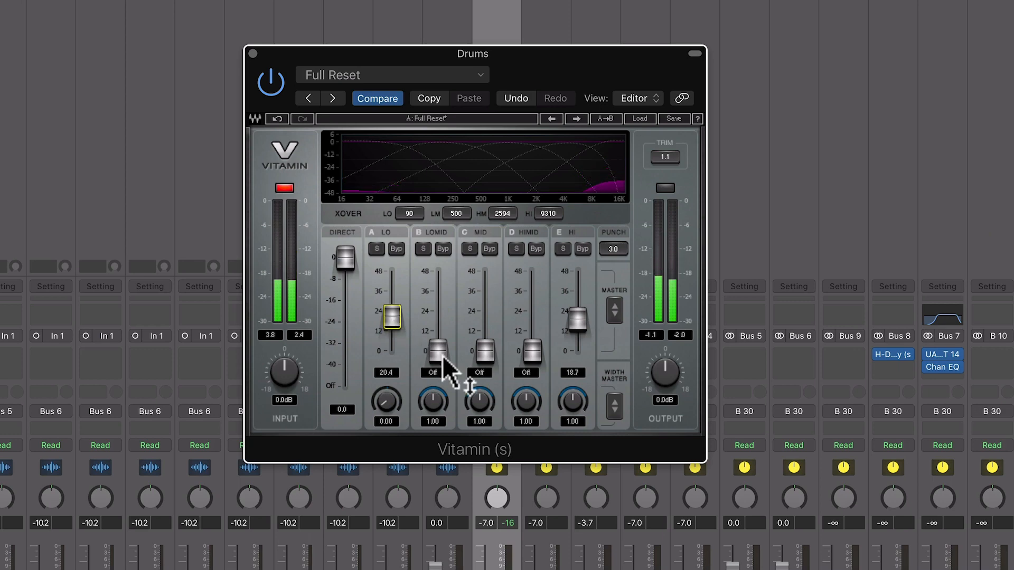
drag(441, 355, 440, 317)
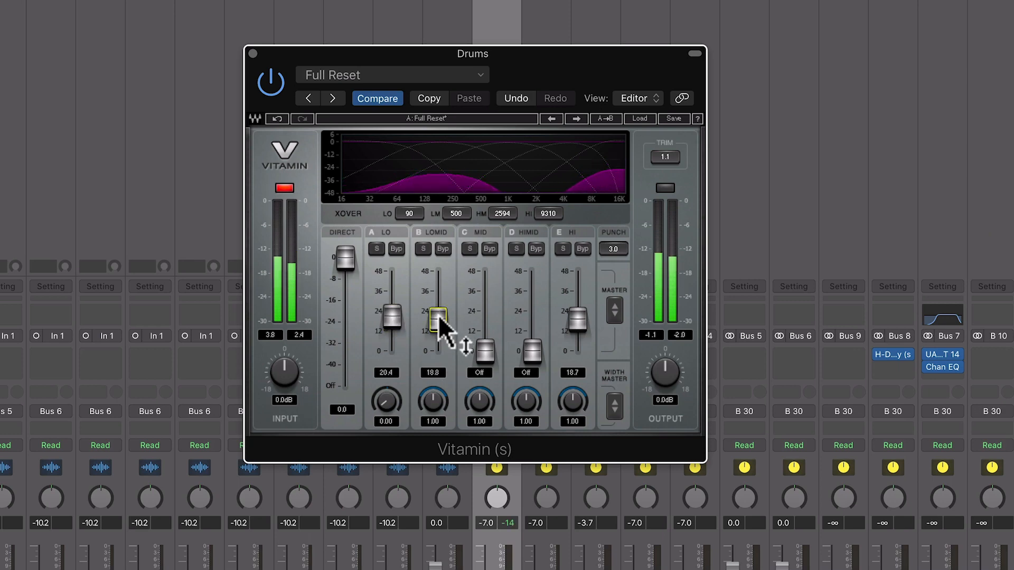
drag(533, 352, 532, 316)
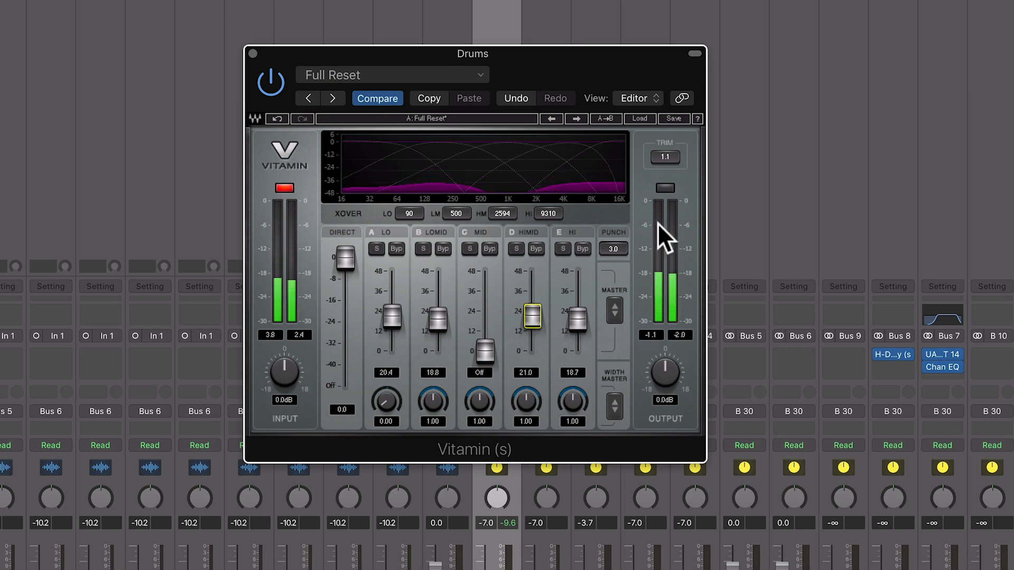
Set Vitamin's Punch to 5.0 and clear the input clip indicator
click(613, 252)
drag(612, 253, 615, 195)
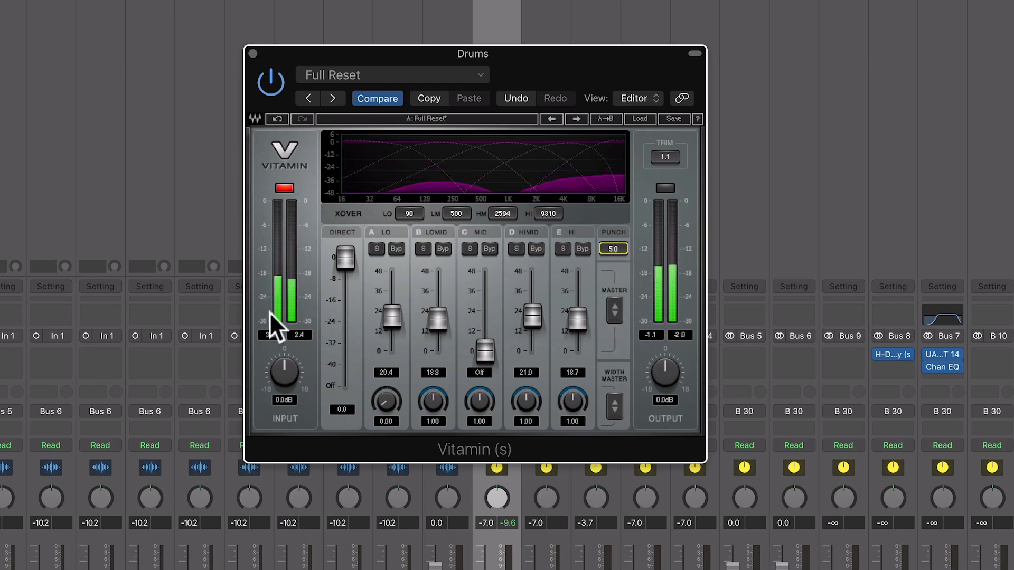
click(284, 189)
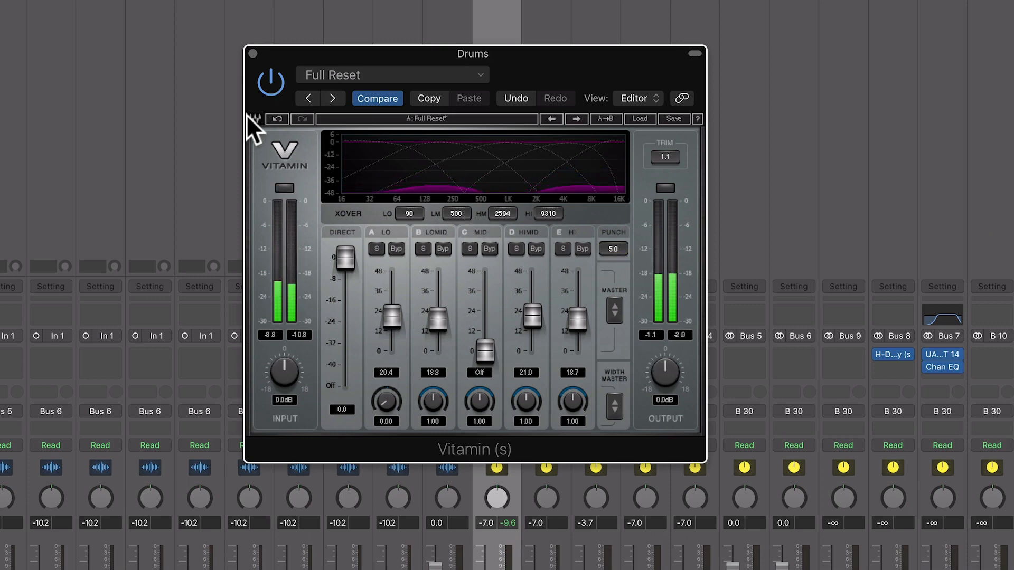
Bypass and re-enable Vitamin to compare the sound, and unsolo the Drums bus and close the plug-in window
click(266, 84)
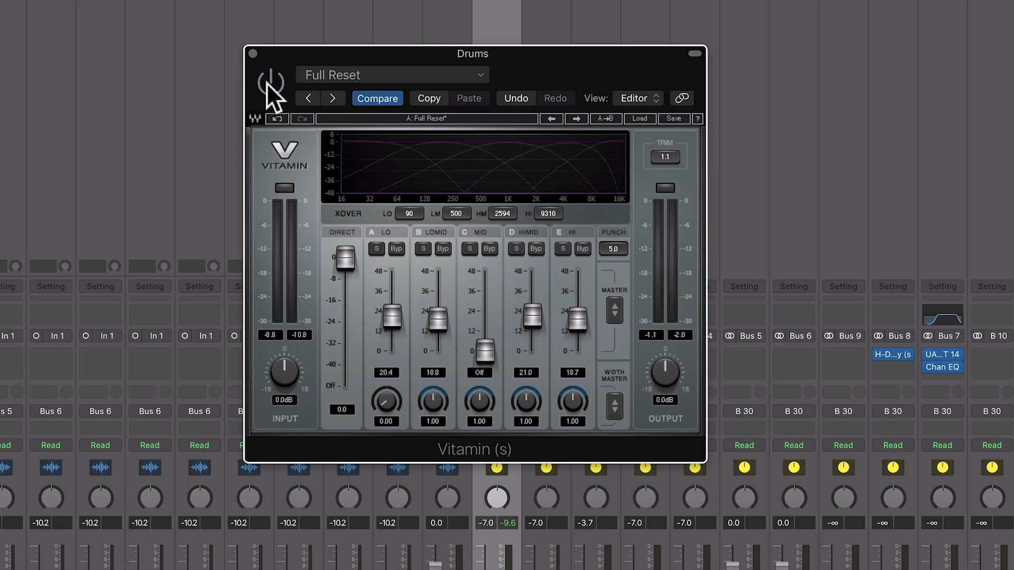
click(267, 82)
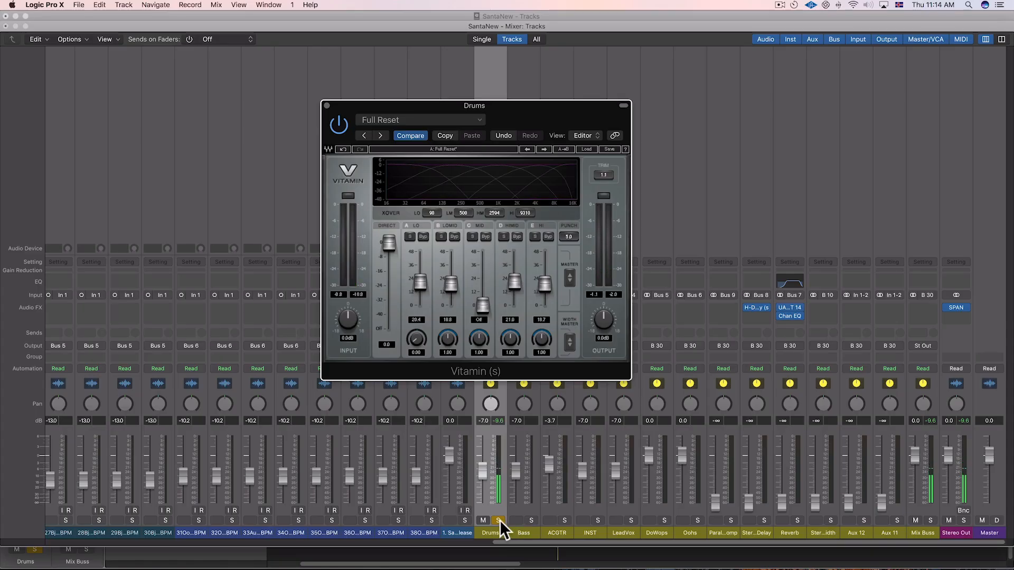
click(499, 520)
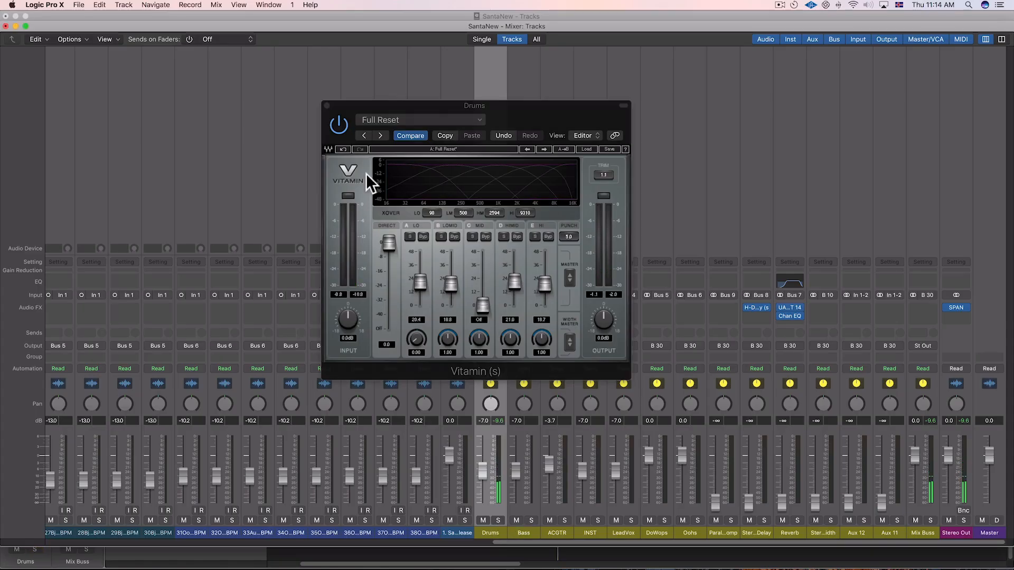
click(328, 105)
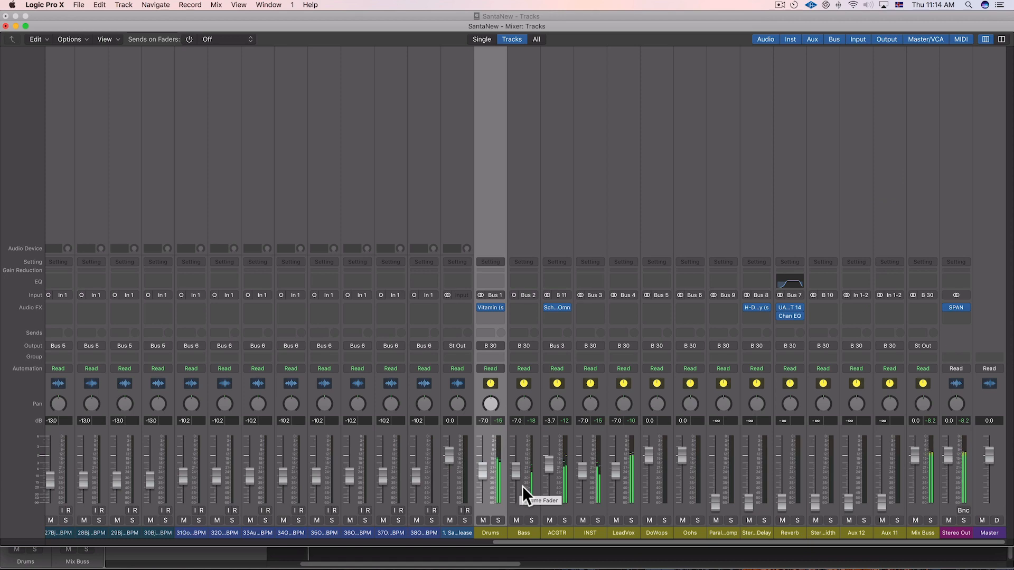
Insert the mono Bass Amp Designer plug-in on the Bass bus and move its window to the middle of the Mixer
click(520, 309)
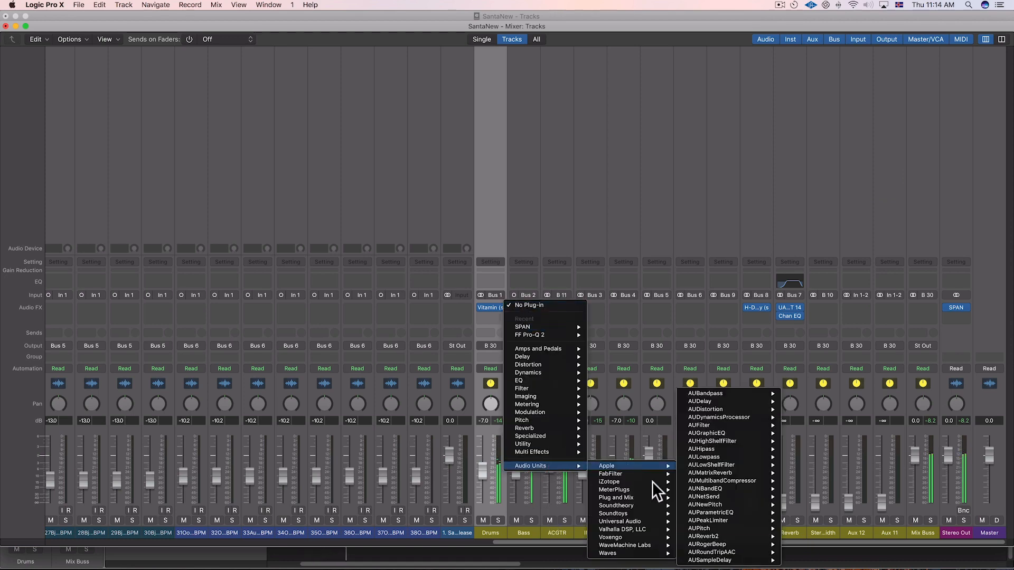
mouse_move(550, 330)
mouse_move(550, 349)
mouse_move(670, 349)
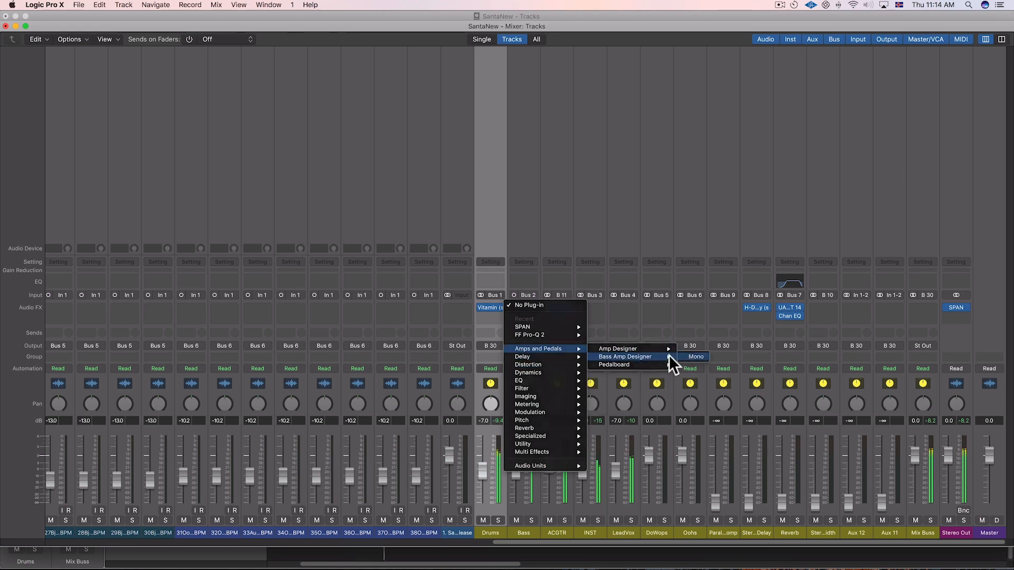
click(688, 356)
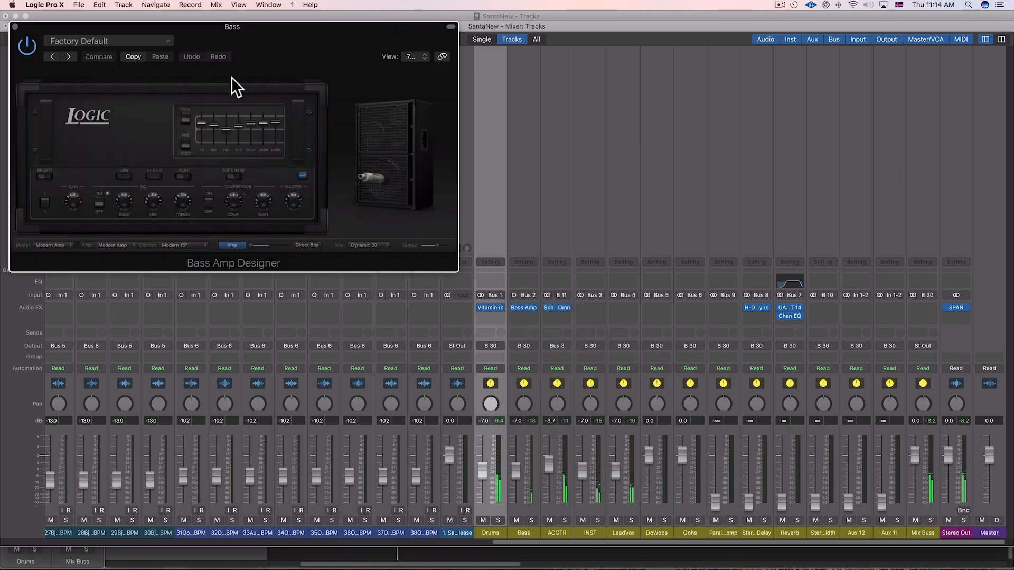
drag(309, 37, 605, 46)
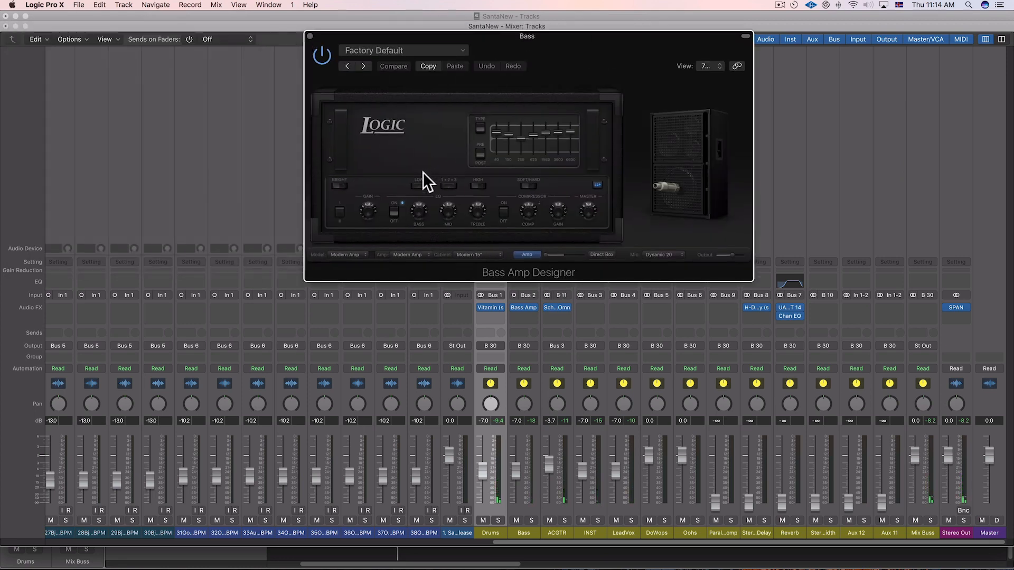
Load the 60's Combo preset in Bass Amp Designer and move the microphone closer to the cabinet's speaker
click(361, 255)
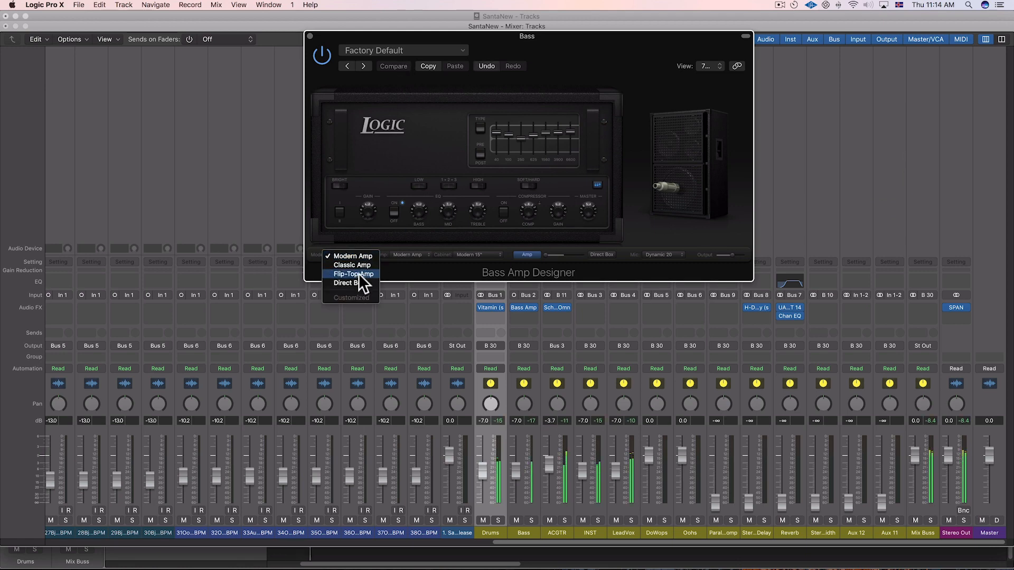
click(418, 51)
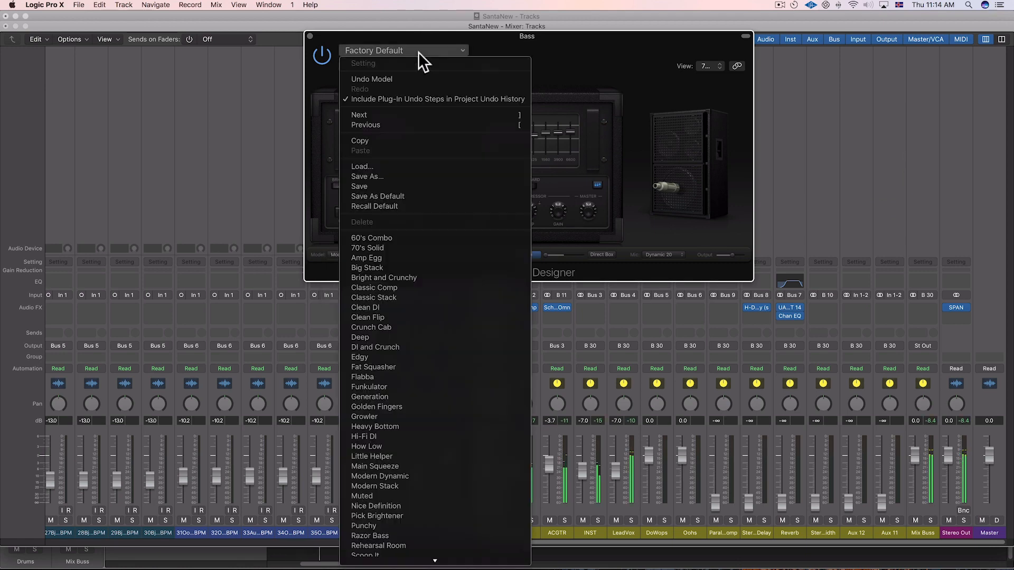
click(410, 240)
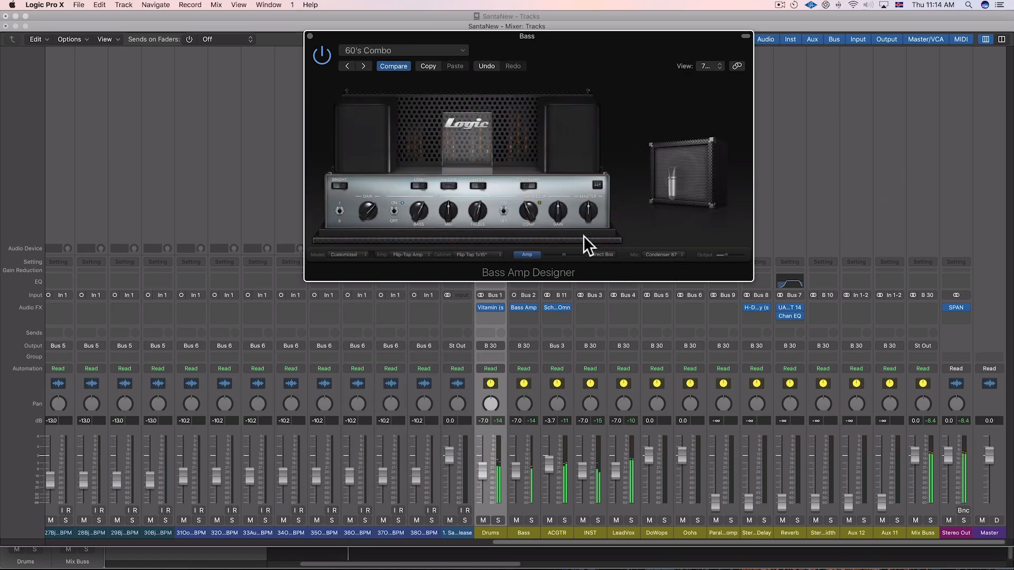
mouse_move(665, 218)
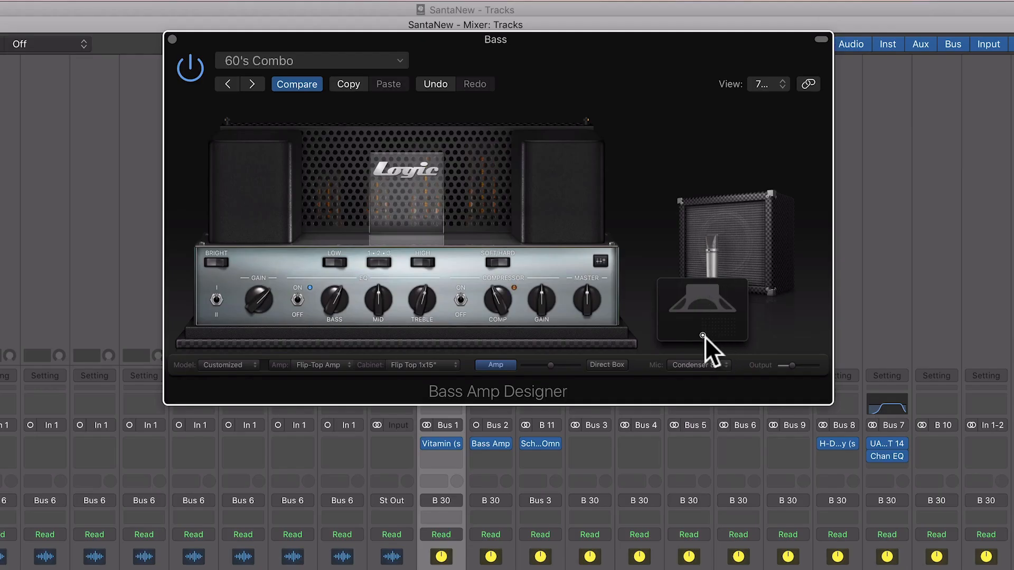
drag(703, 337, 704, 309)
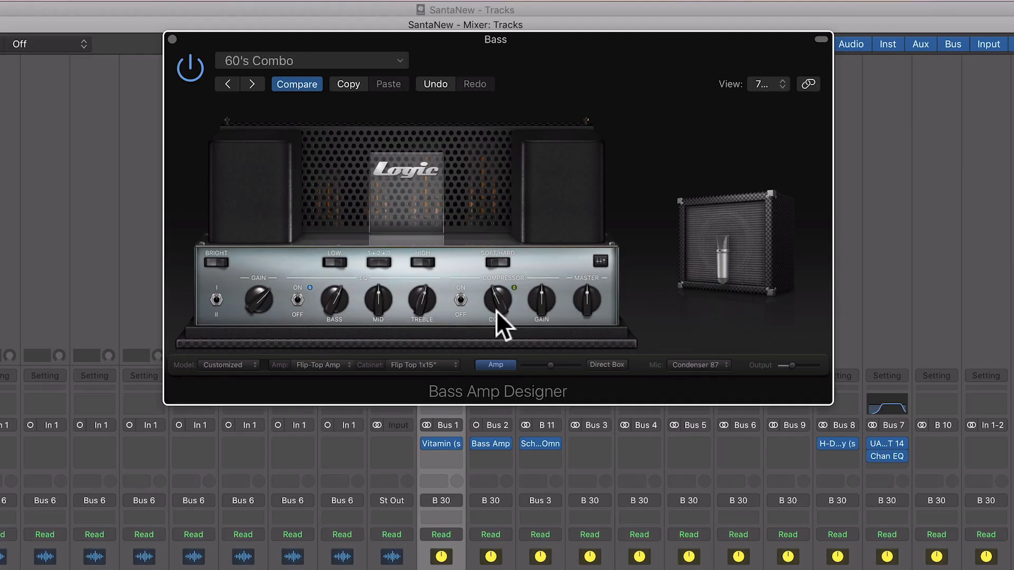
Try the Dynamic 20 microphone in Bass Amp Designer and switch to the Dynamic 421
click(702, 365)
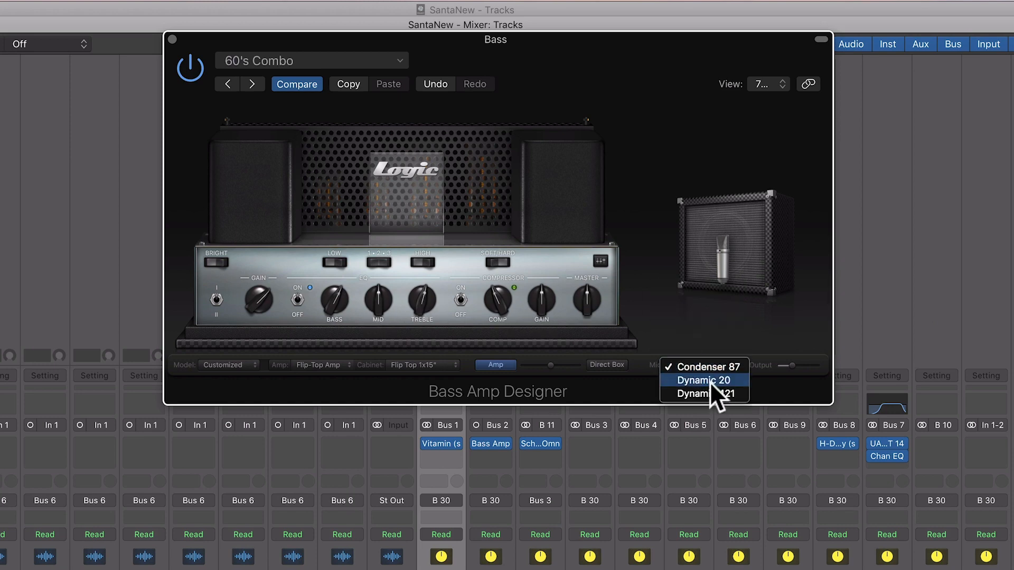
click(725, 382)
click(713, 365)
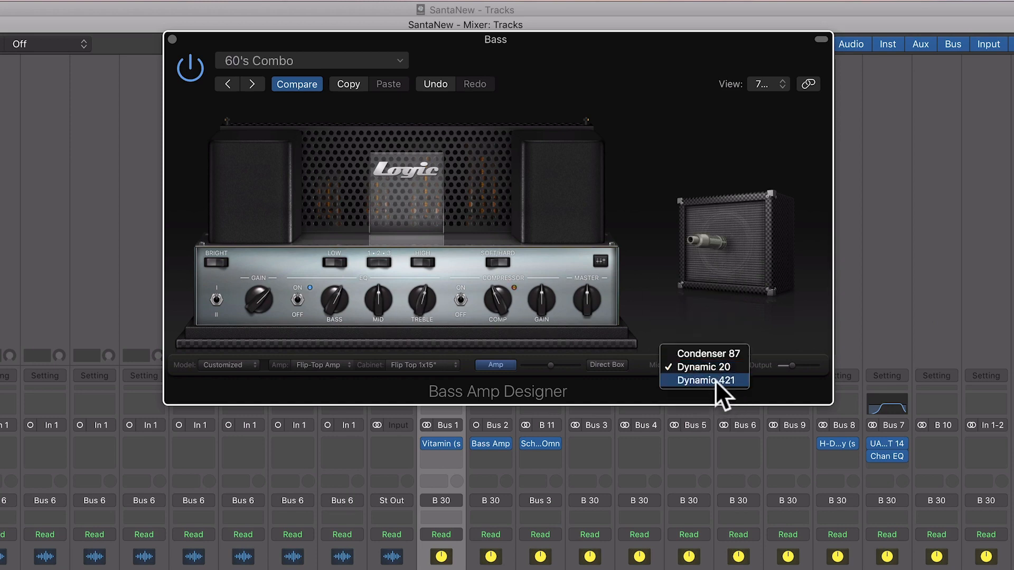
click(717, 381)
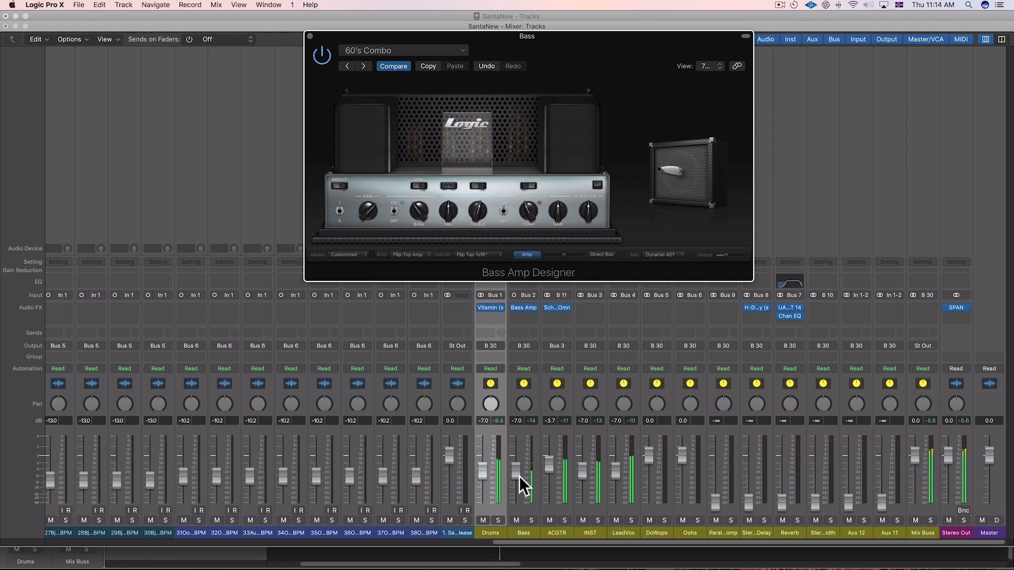
Lower the Bass bus fader to -8.6 dB and turn down the bass amp's Mid control
drag(519, 476, 518, 479)
click(453, 211)
drag(449, 204, 442, 218)
Examine the mix's frequency spectrum in SPAN on the Stereo Out and close its window
click(954, 308)
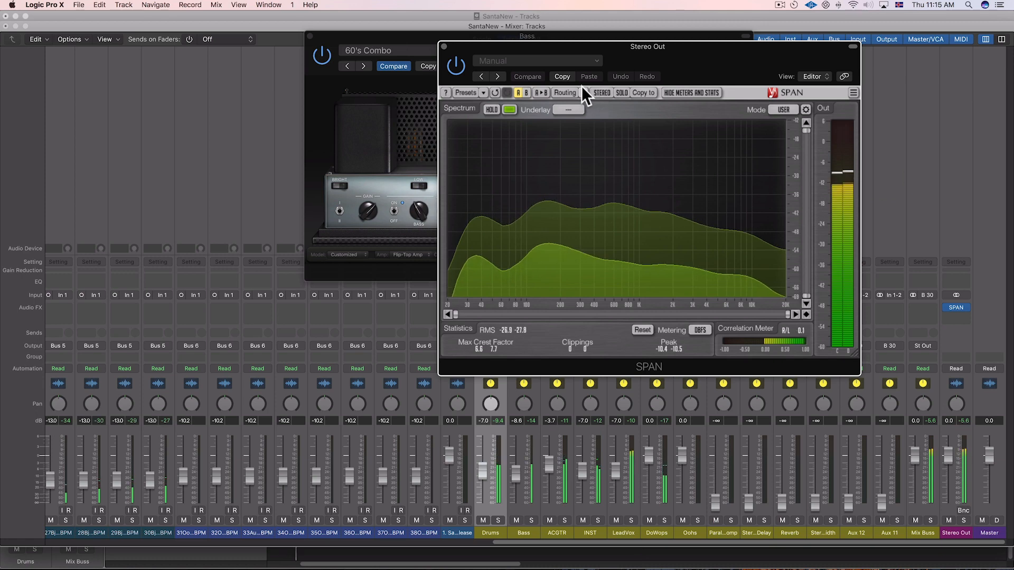
click(443, 46)
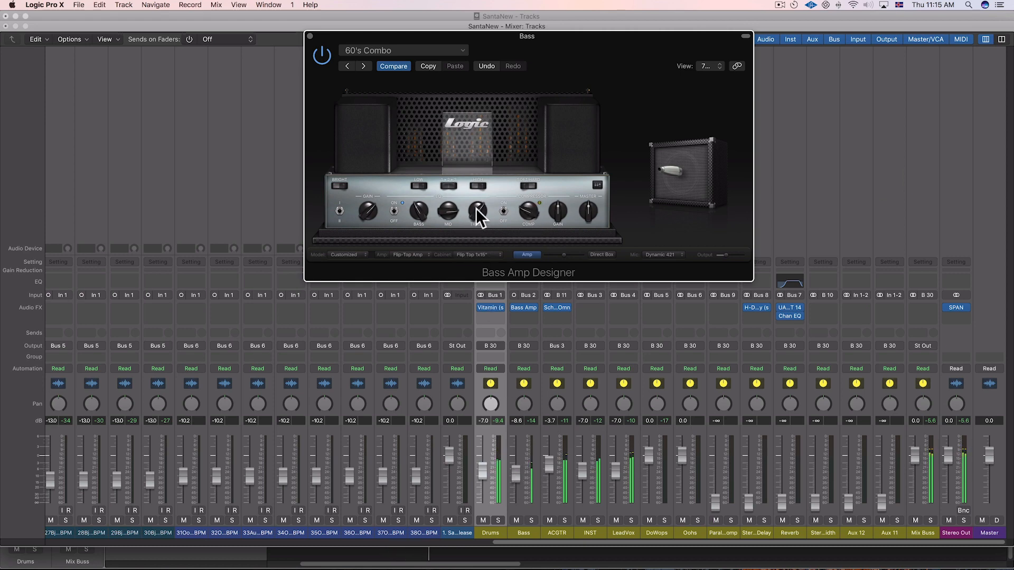
Compare the Dynamic 20 and Condenser 87 microphones, return to the Dynamic 421 and close Bass Amp Designer
mouse_move(676, 182)
click(677, 255)
click(663, 245)
click(667, 255)
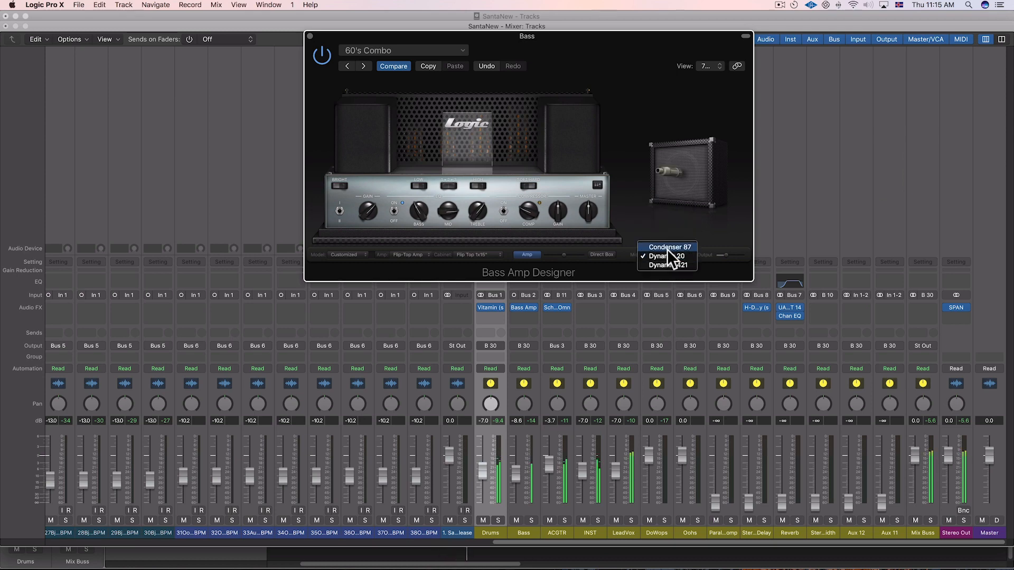
click(667, 248)
click(667, 256)
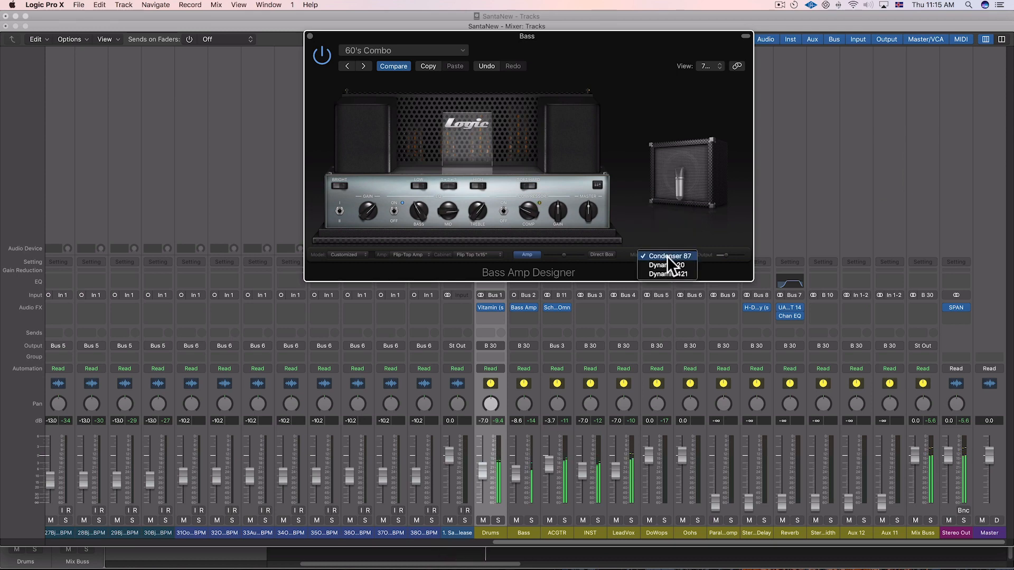
click(670, 274)
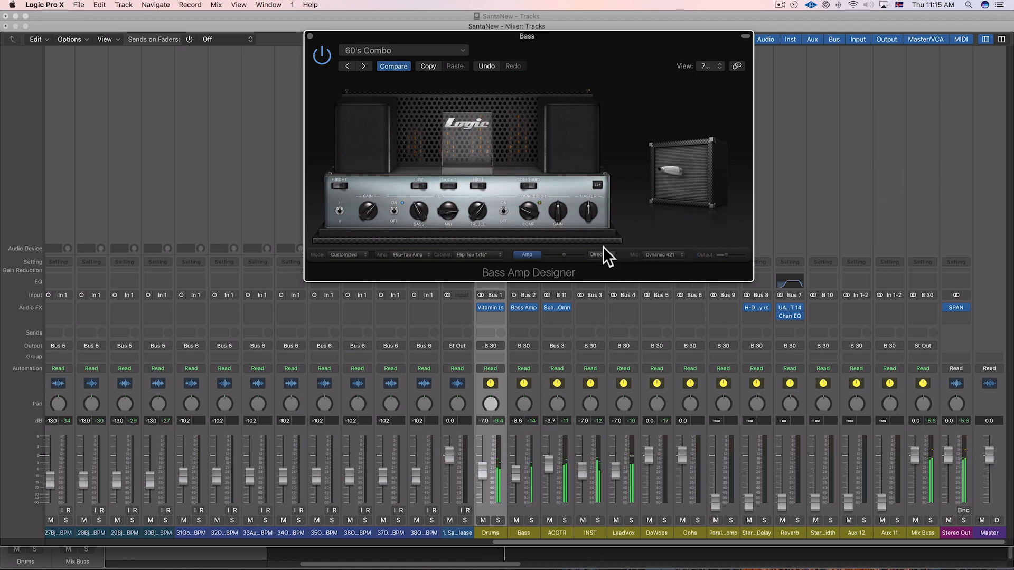
click(310, 36)
Insert the mono Waves RBass plug-in after Bass Amp Designer on the Bass bus and move its window towards the Mixer's centre
click(521, 316)
mouse_move(581, 482)
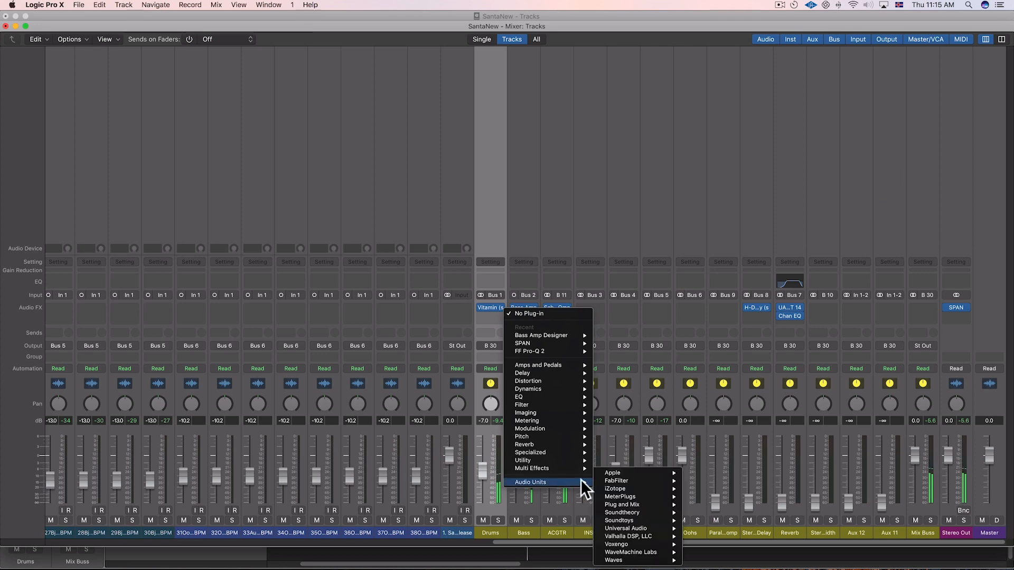
mouse_move(659, 560)
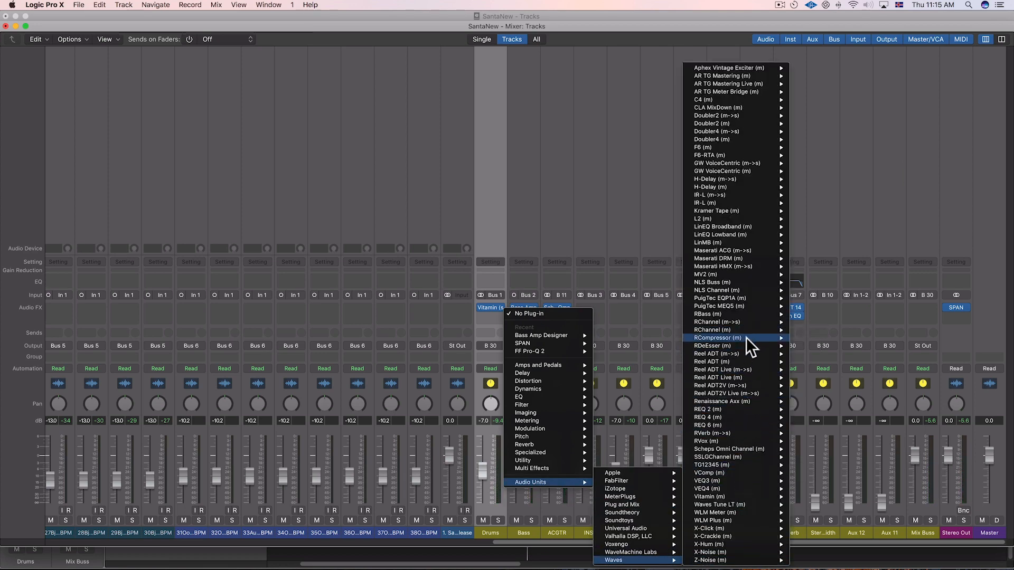
mouse_move(756, 316)
click(800, 315)
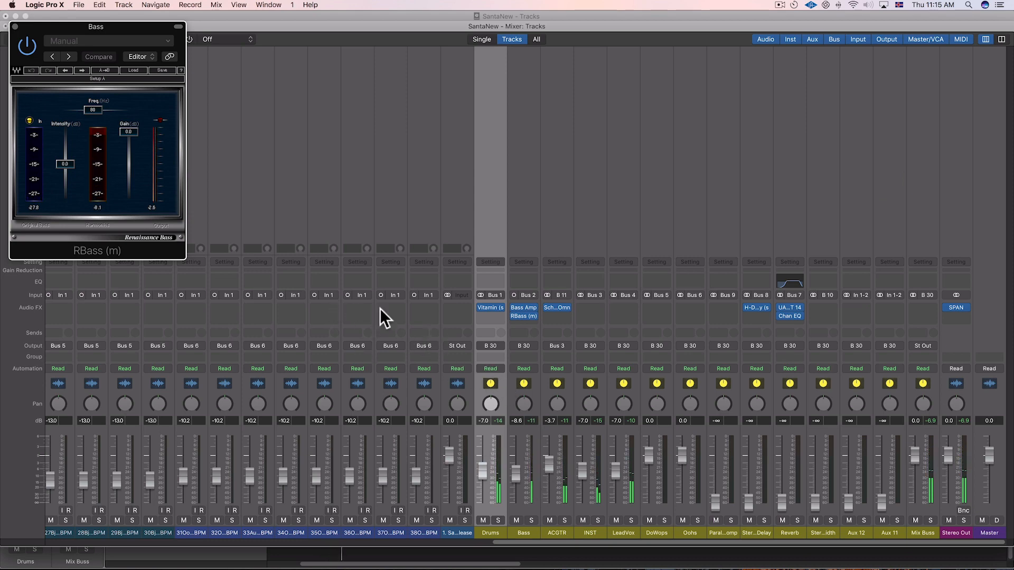
drag(100, 25, 344, 48)
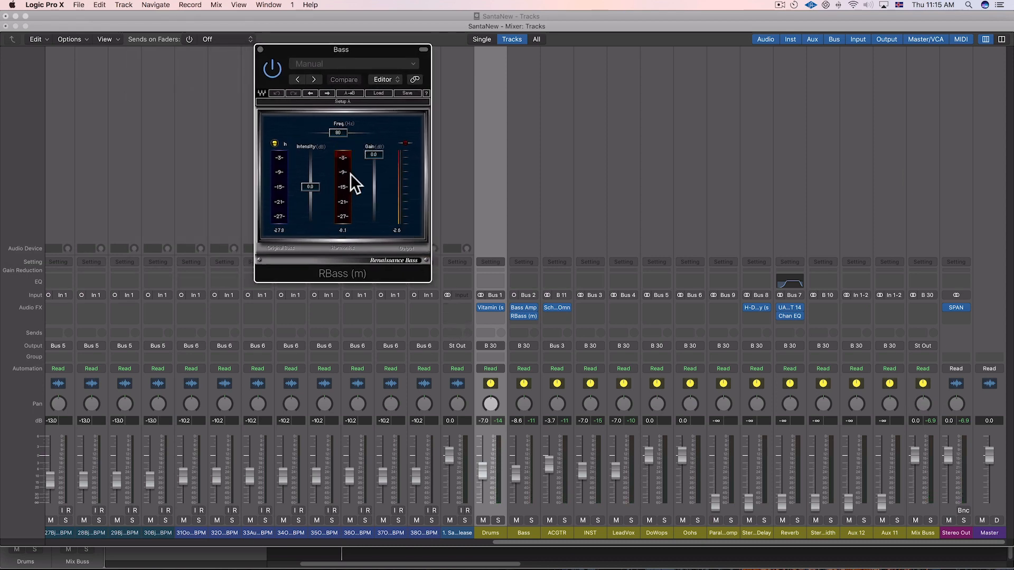
Set the Bass bus's RBass frequency to 105 Hz and lower the bus fader to -13.6 dB, closing the plug-in window
drag(341, 134, 359, 133)
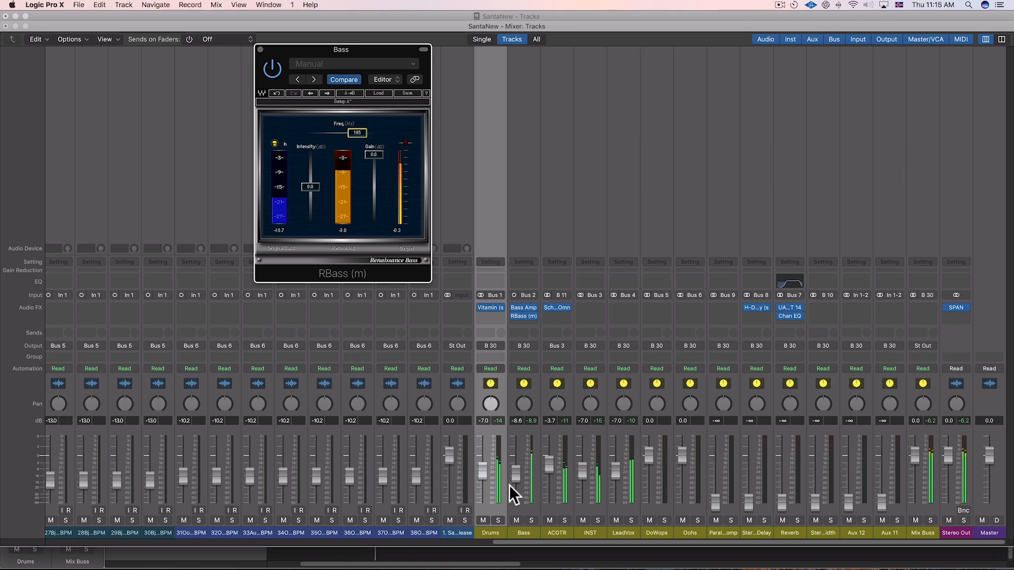
drag(518, 477, 517, 491)
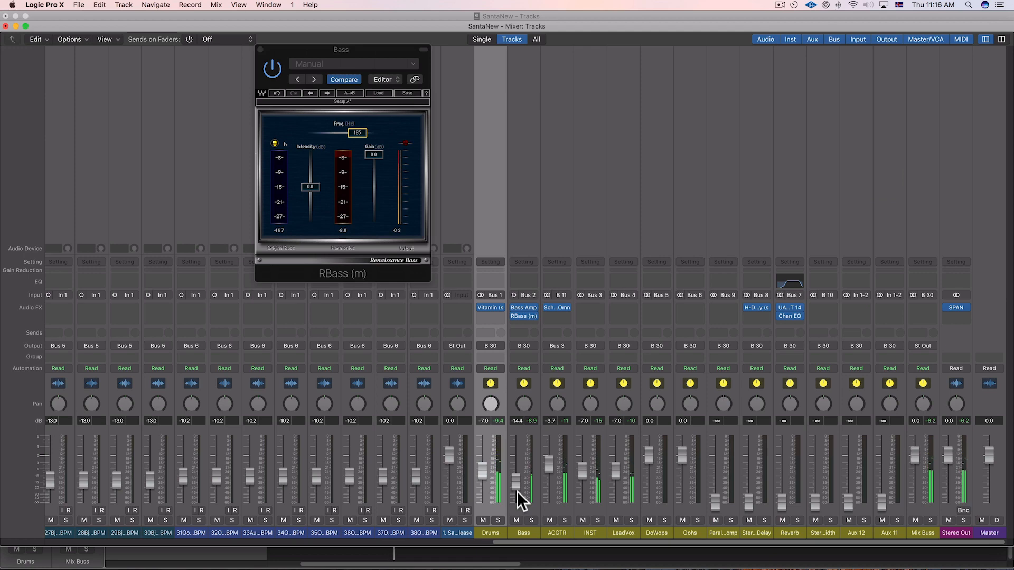
drag(517, 489, 519, 483)
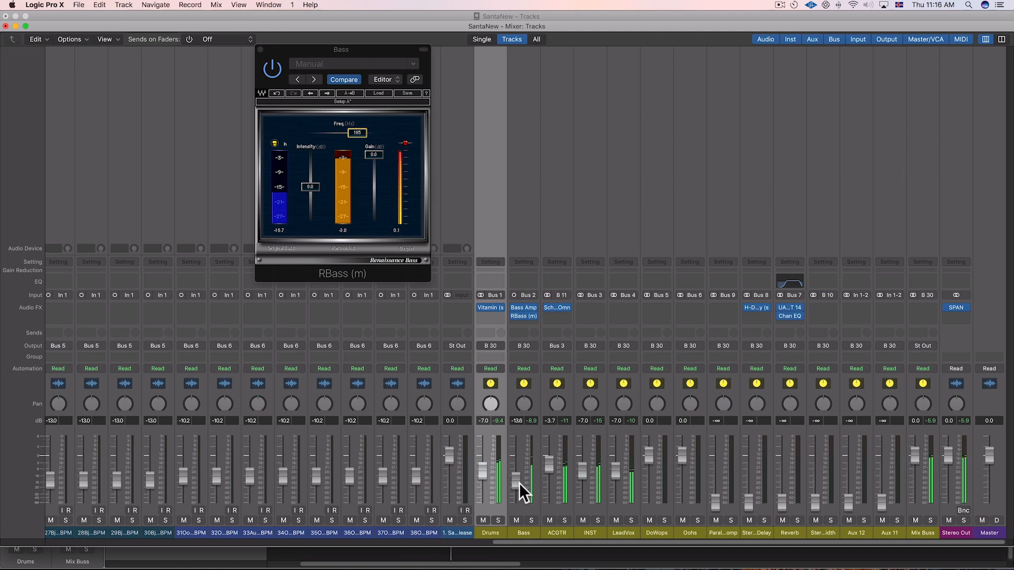
click(260, 49)
Review the EQ in the kick track's Scheps Omni Channel and raise the kick fader to -4.6 dB
scroll(562, 274, left, 15)
scroll(570, 274, left, 5)
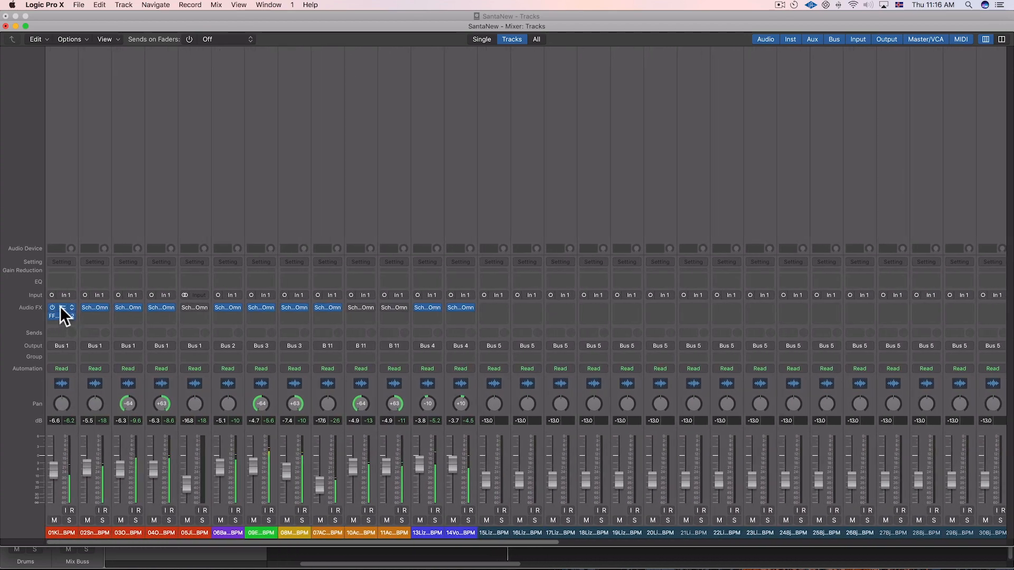
click(60, 308)
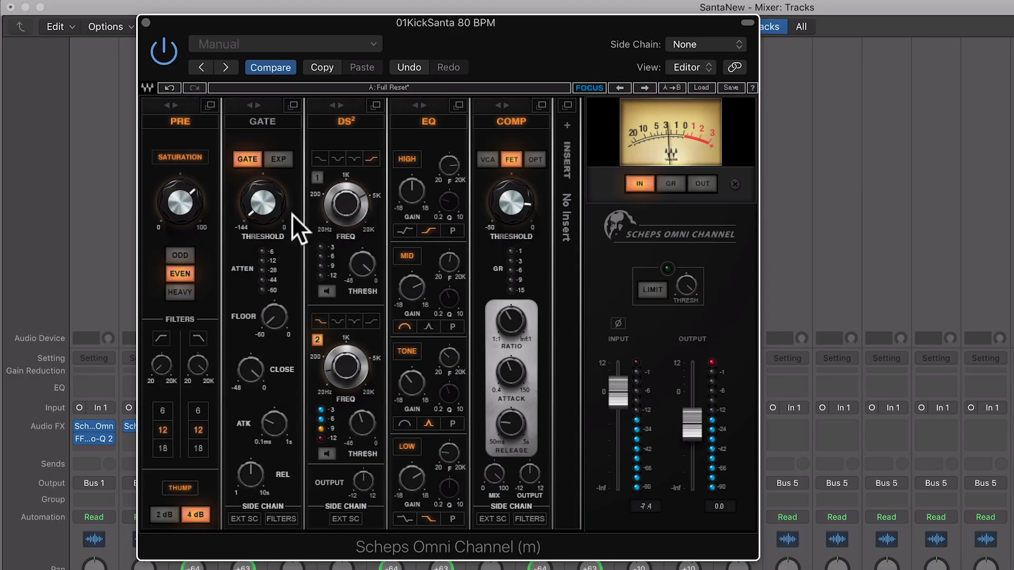
mouse_move(454, 458)
mouse_move(412, 477)
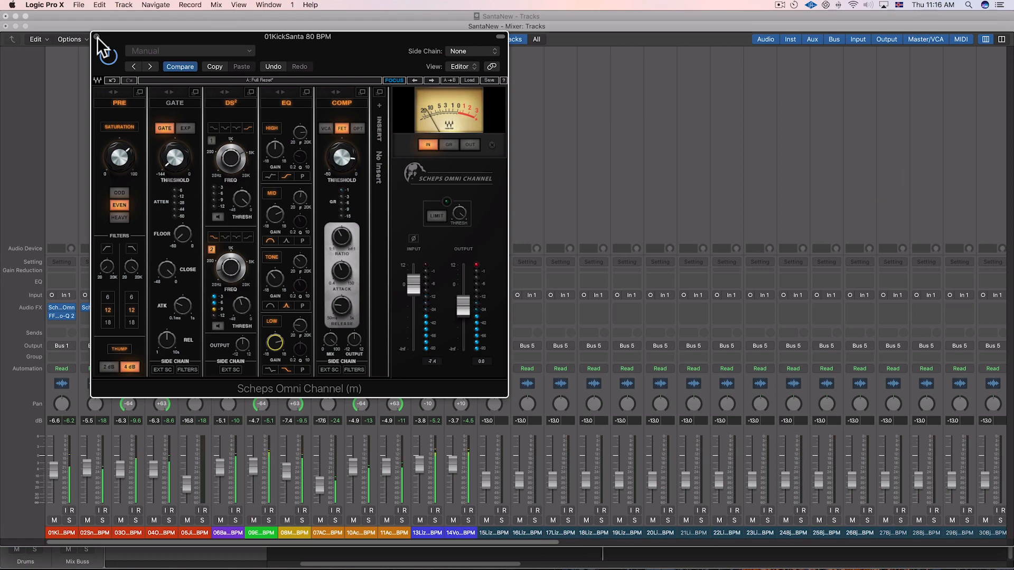
click(97, 37)
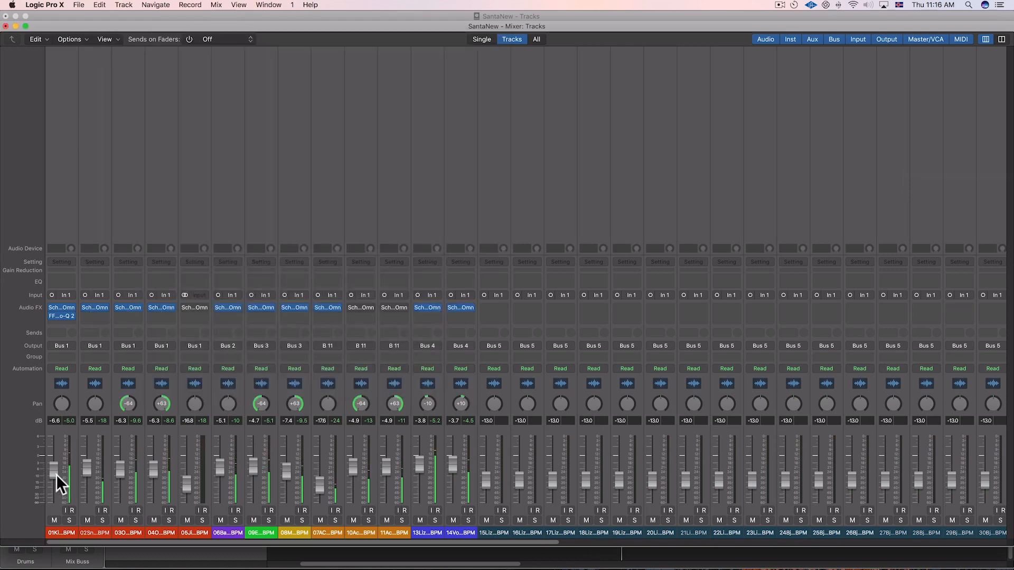
drag(59, 474, 58, 471)
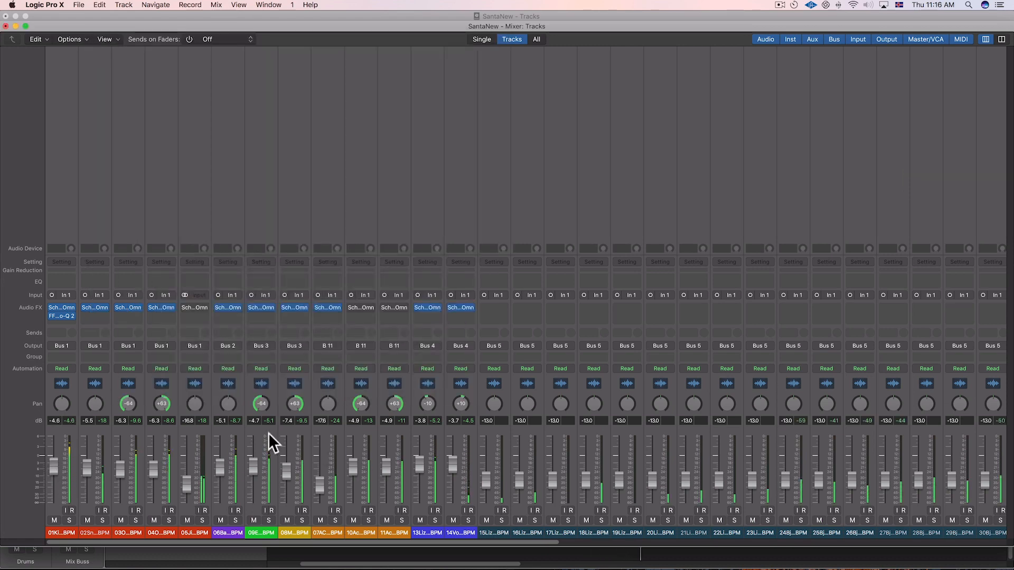
Insert the mono Waves RBass plug-in after Pro-Q 2 on the kick track
click(68, 321)
mouse_move(110, 492)
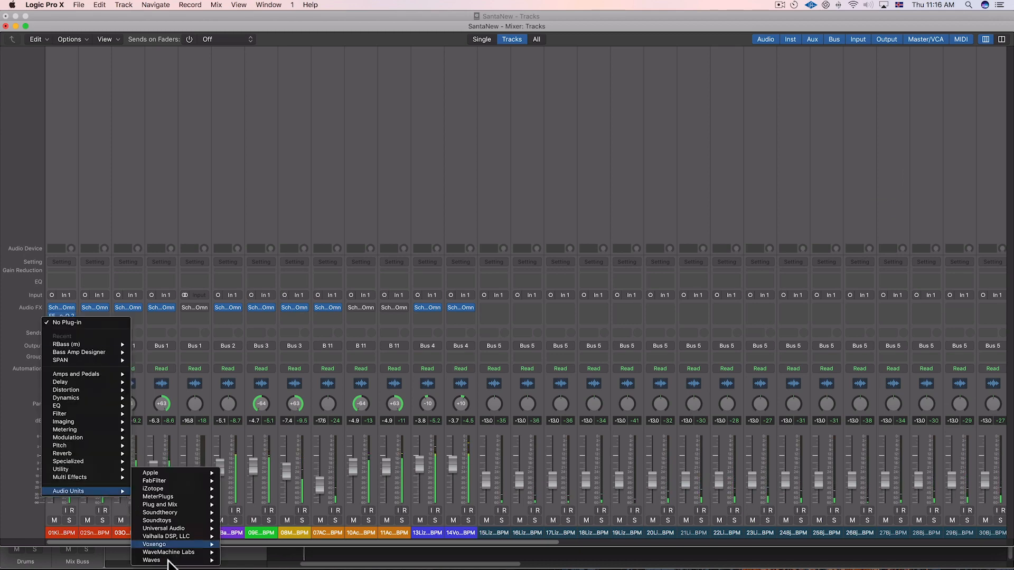
mouse_move(167, 560)
mouse_move(294, 310)
click(347, 313)
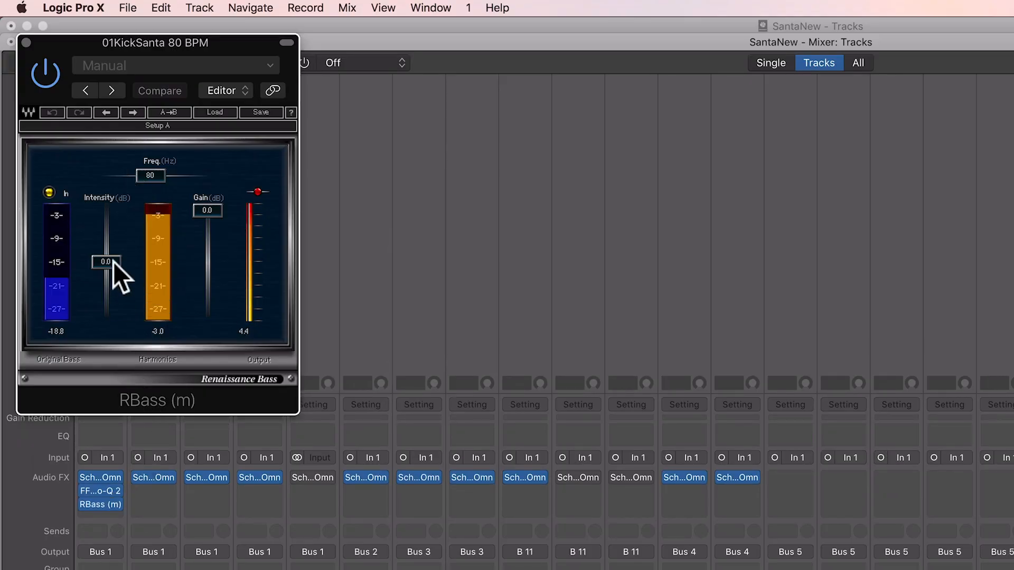
Set the kick's RBass intensity to -4.8 dB and frequency to 92 Hz, and lower the kick fader to -6.4 dB
drag(113, 262, 113, 272)
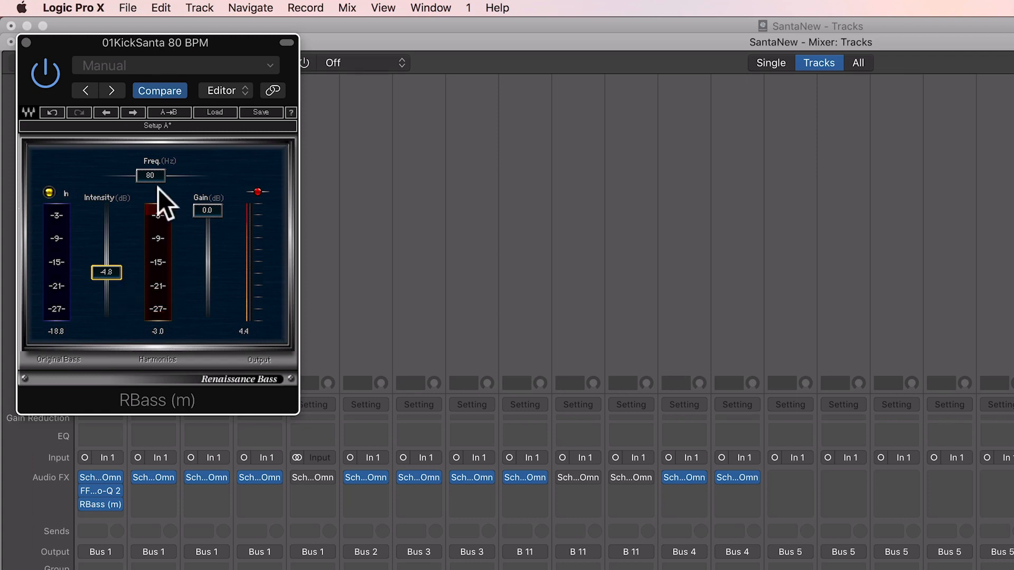
drag(151, 175, 156, 176)
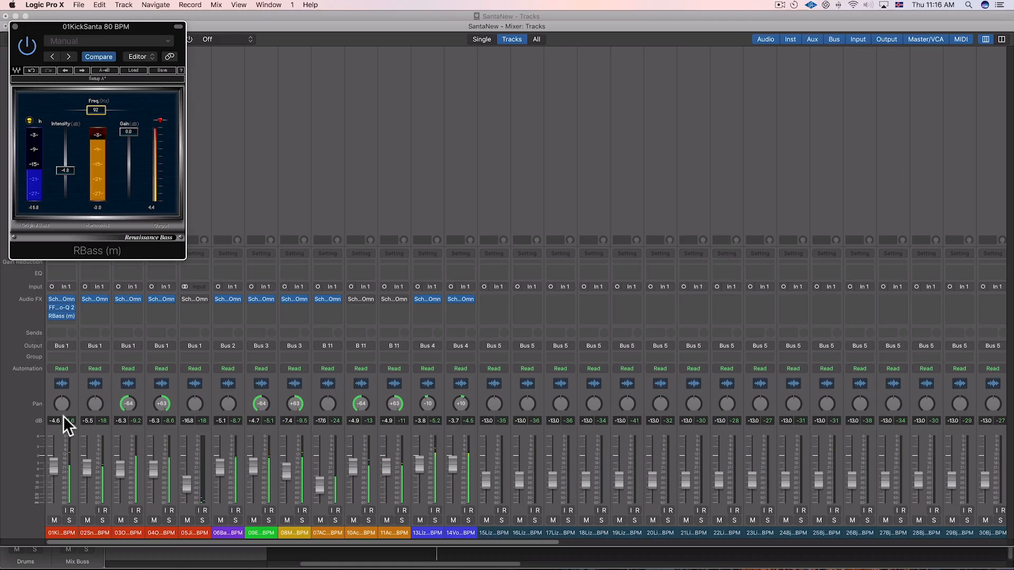
drag(57, 480, 55, 477)
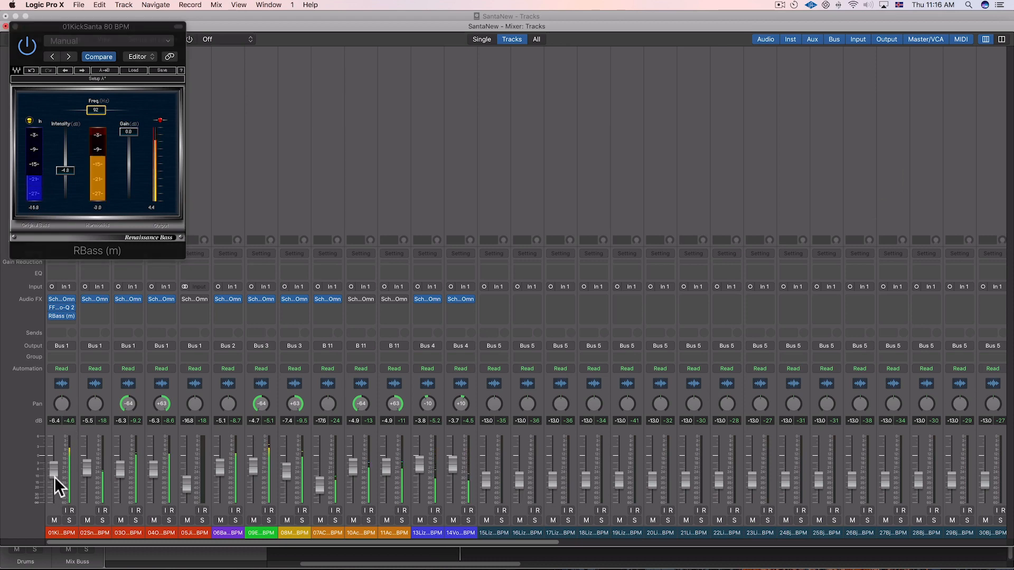
click(16, 27)
Stop playback and select the INST bus in the Mixer
scroll(386, 376, right, 10)
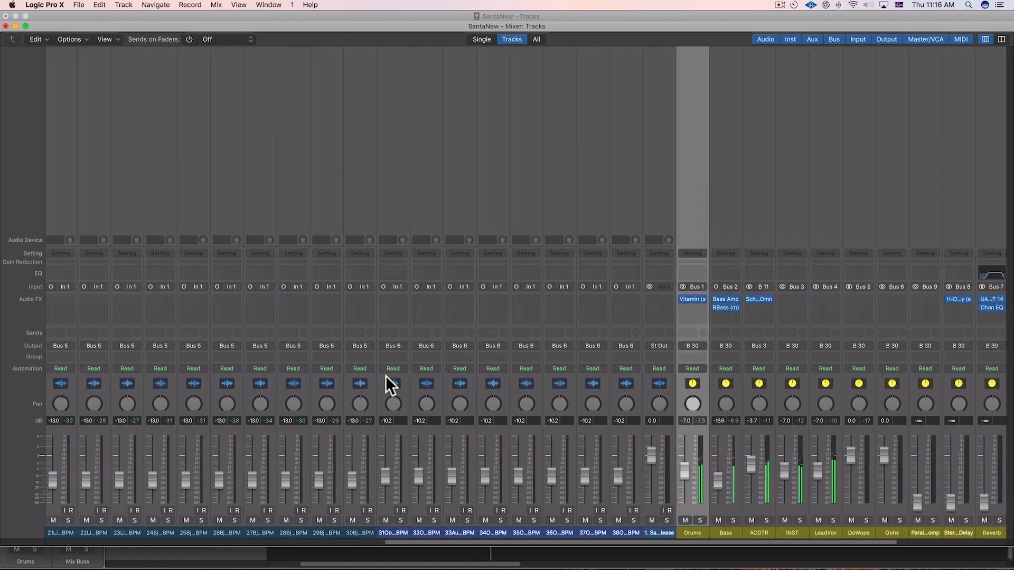
scroll(385, 375, right, 2)
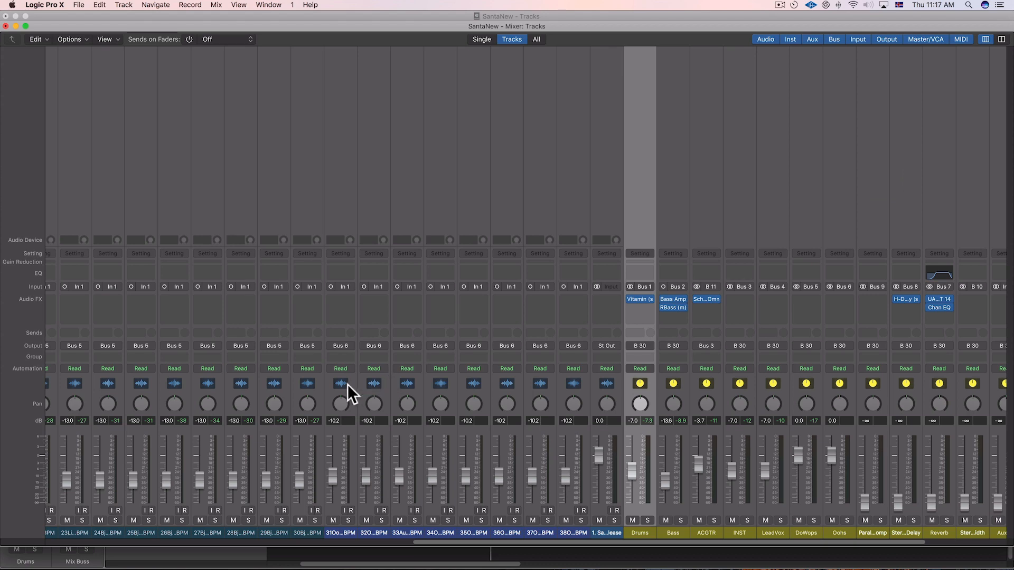
scroll(351, 389, right, 5)
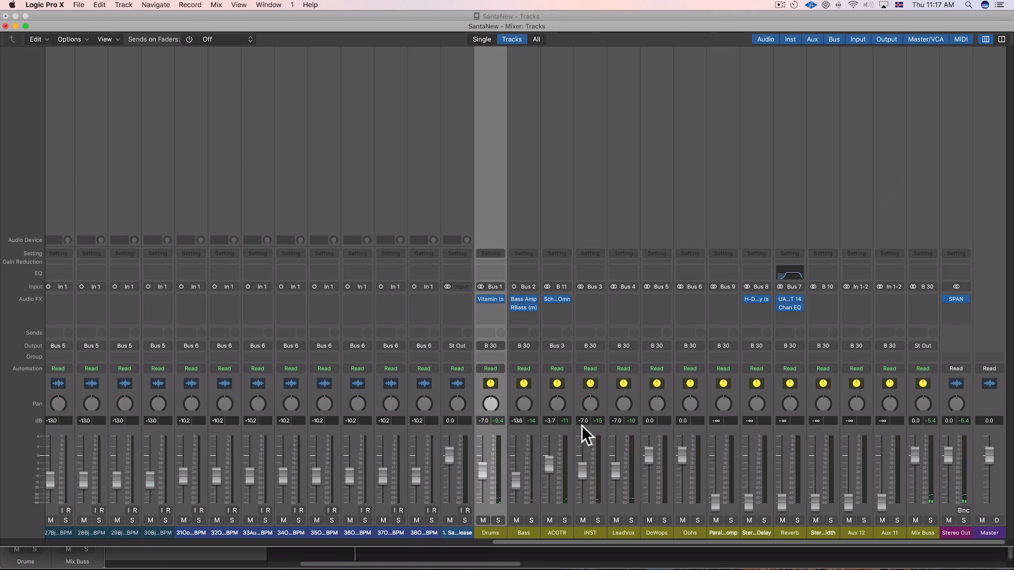
key(space)
click(589, 534)
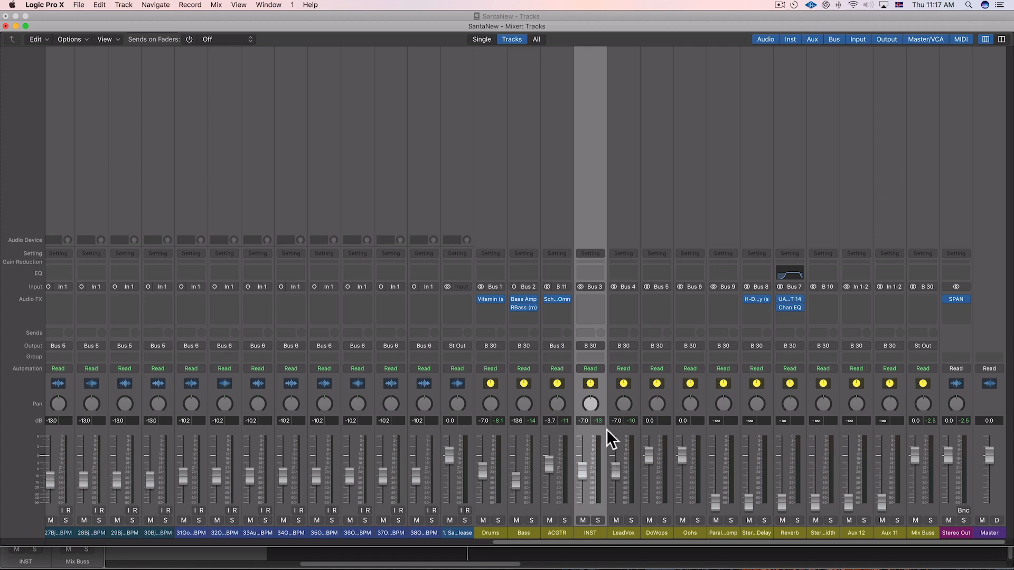
Turn off Cycle mode in the Tracks window and select the SantaFinalForRelease reference track
click(633, 16)
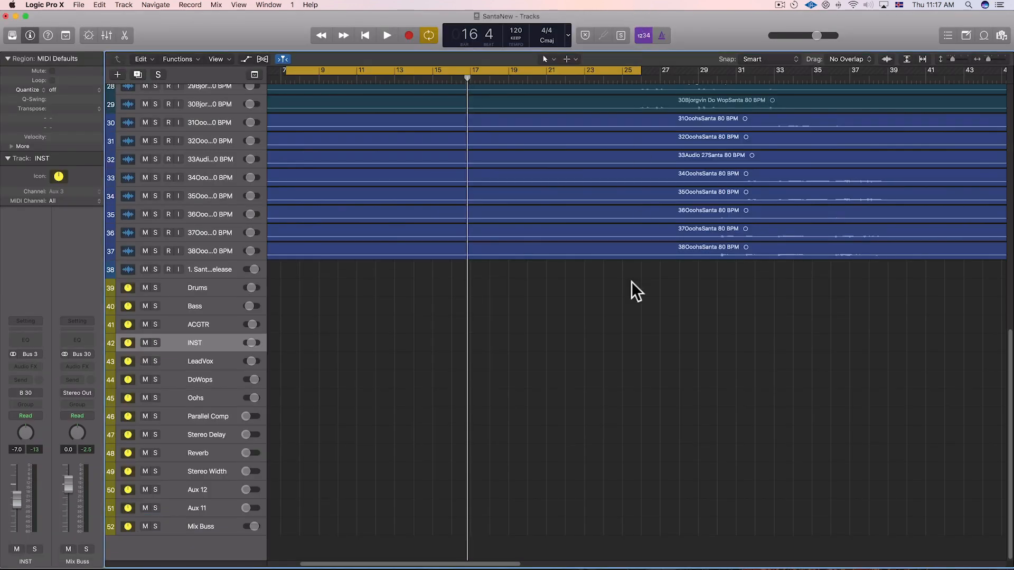
scroll(632, 284, down, 5)
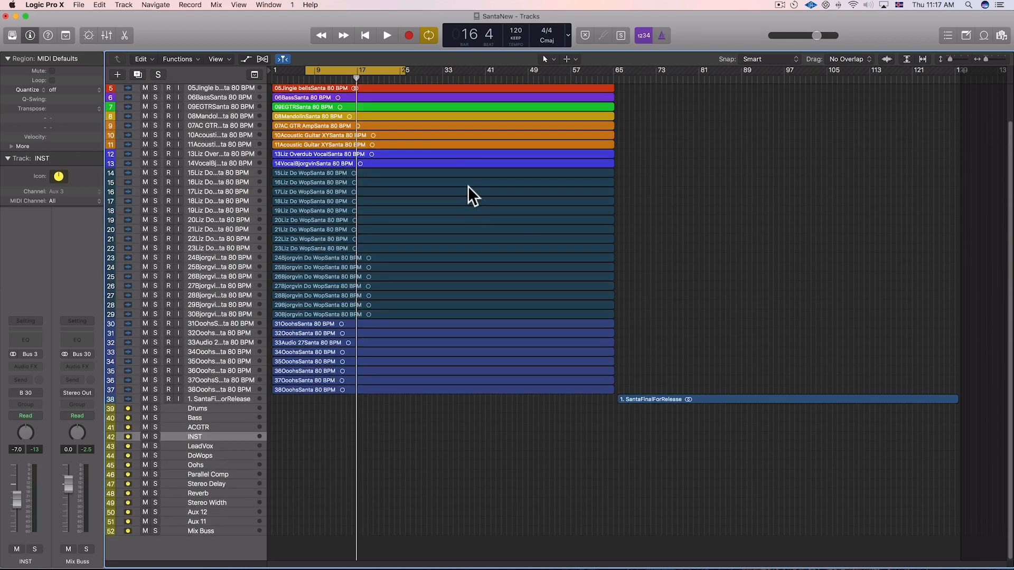
click(368, 71)
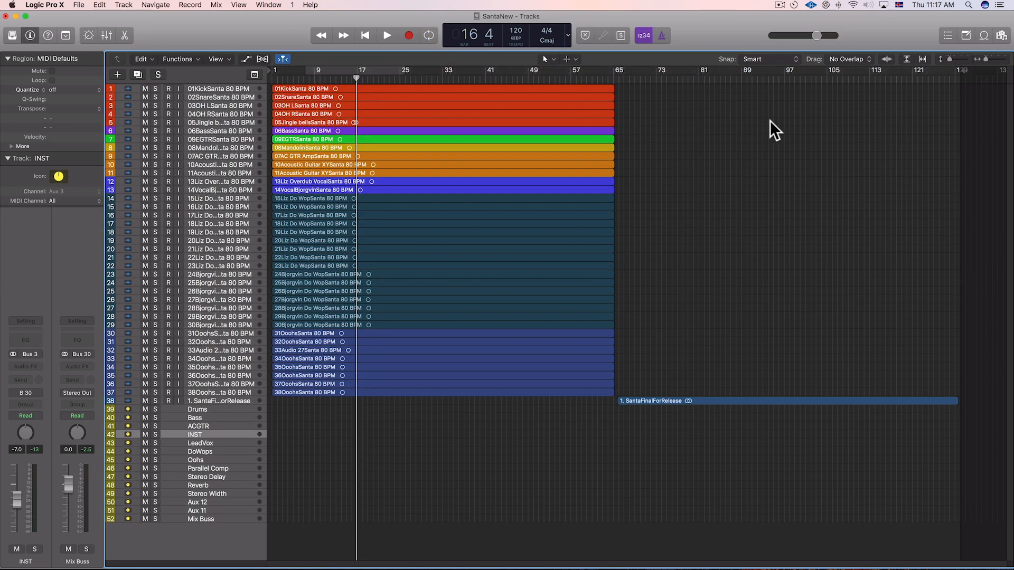
click(239, 402)
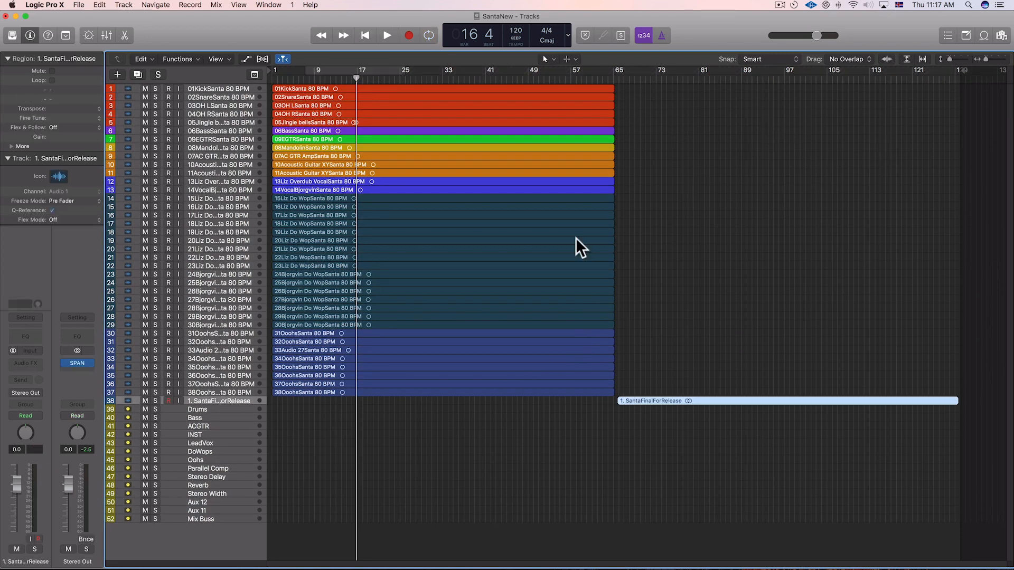
Open SPAN on the Stereo Out, move its window lower, and play the reference track to examine its spectrum
click(78, 363)
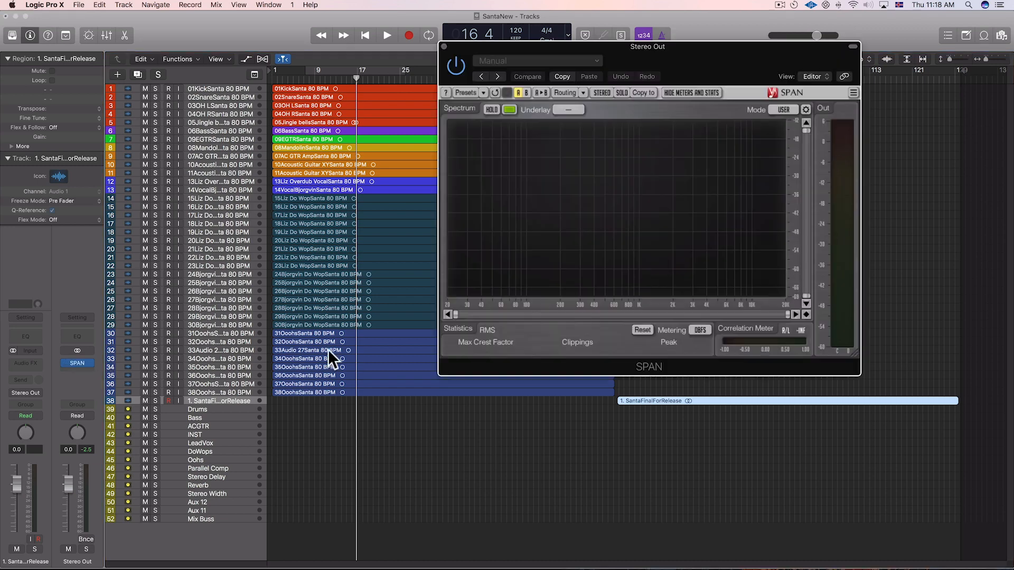
drag(722, 56, 651, 223)
key(space)
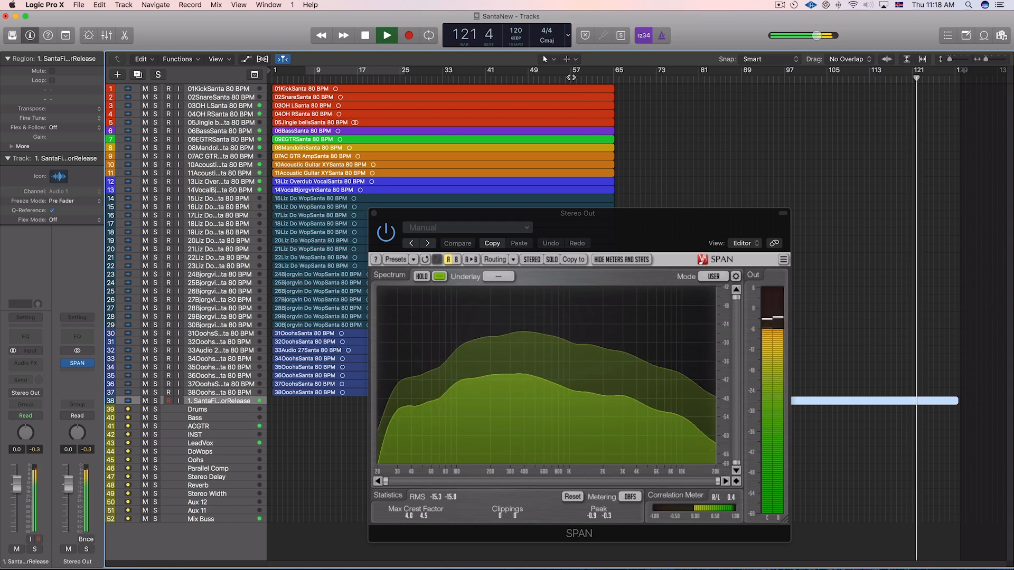
Play the mix from about bar 57 to examine its spectrum in SPAN against the reference
click(572, 78)
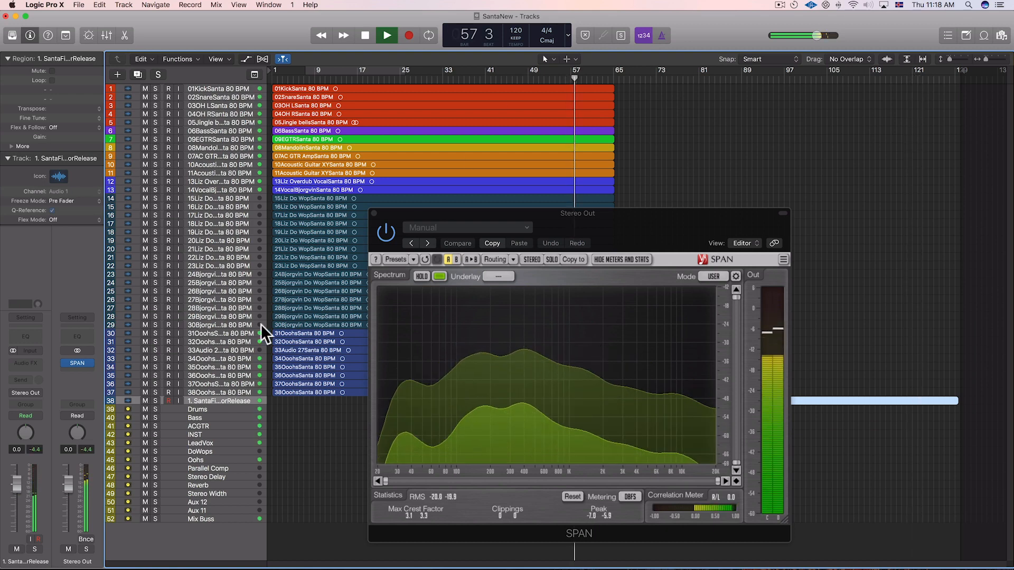
double_click(226, 401)
text(-5)
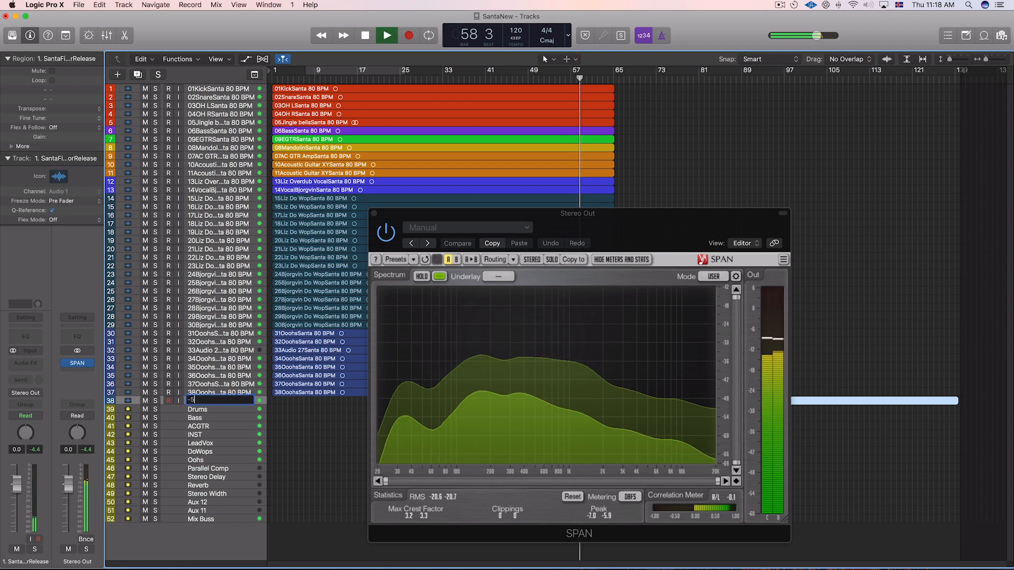
key(Return)
key(super+z)
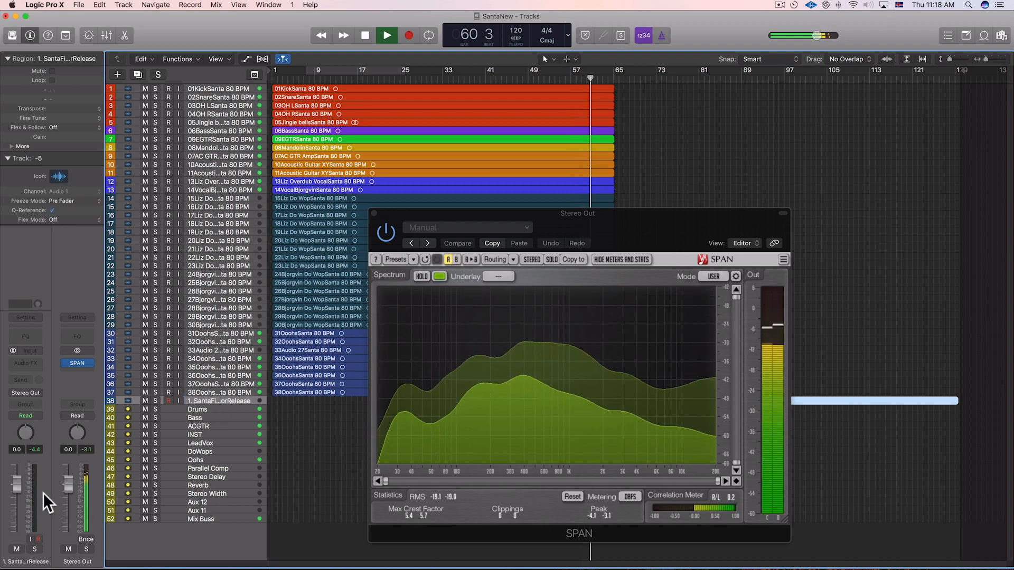
Set the volume of the SantaFinalForRelease reference track to -5.0 dB
click(19, 498)
text(-5)
key(Return)
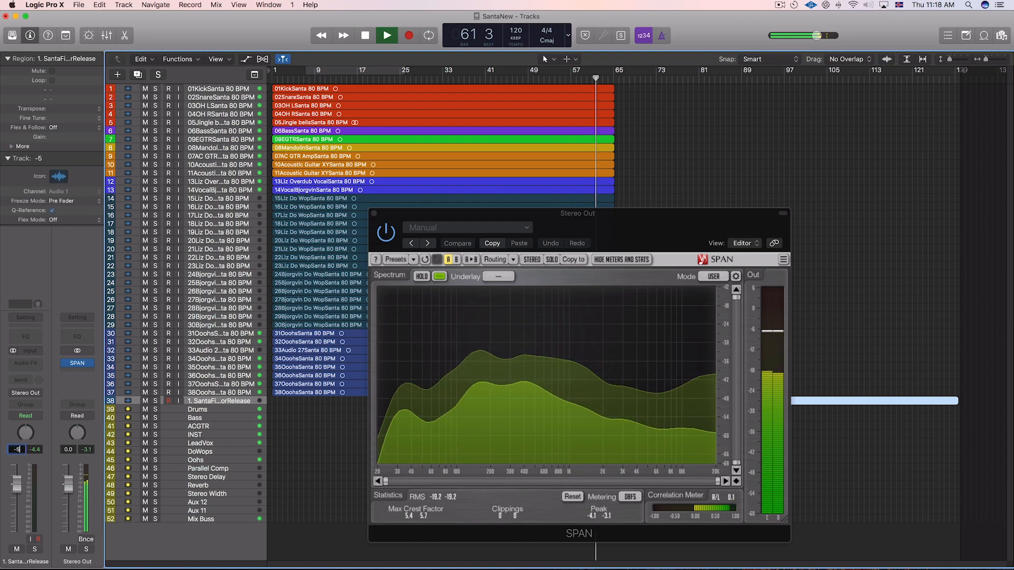
Compare the reference from about bar 123 with the mix from about bar 58 in SPAN, and close the analyzer with playback stopped
click(925, 80)
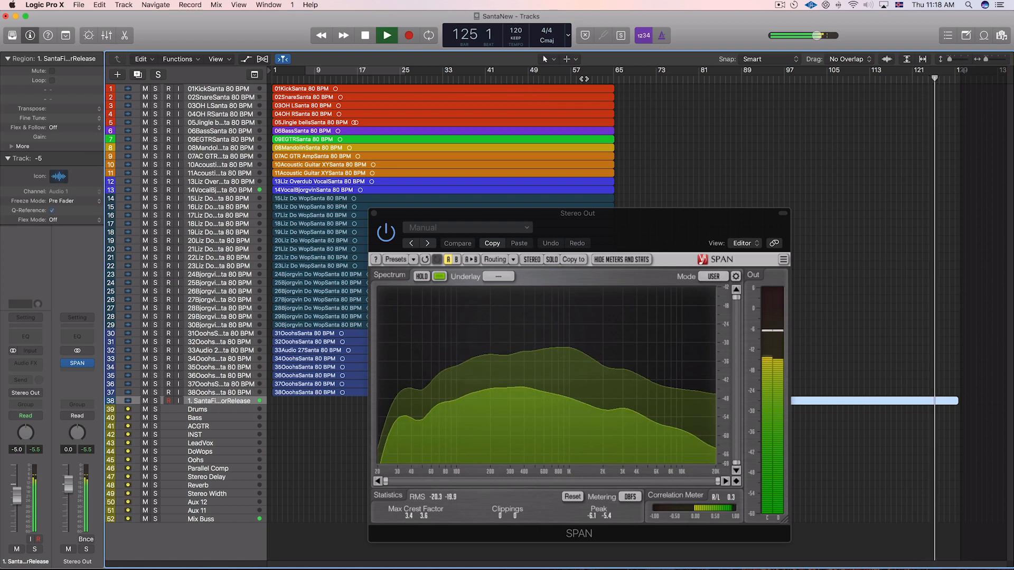
click(579, 78)
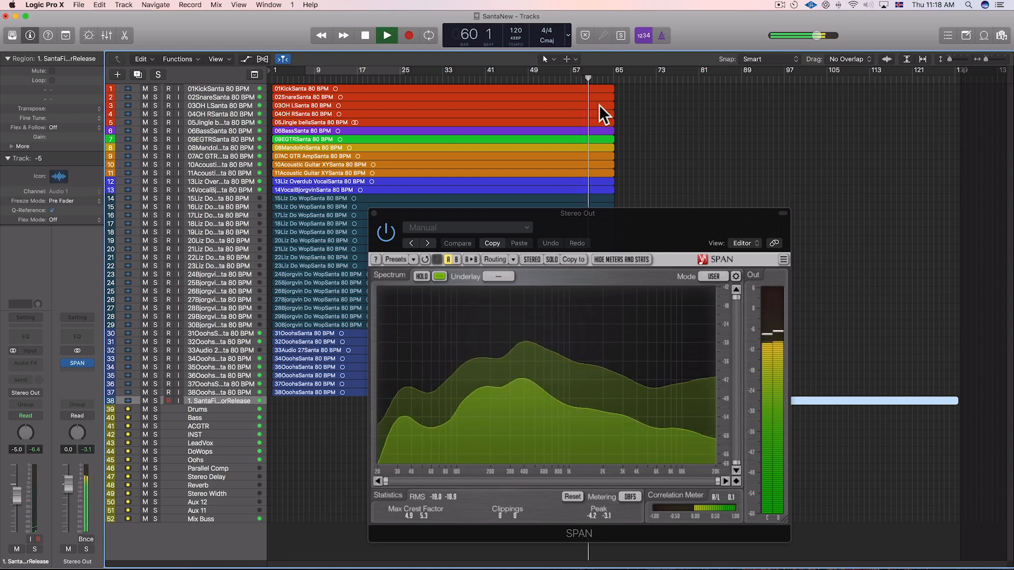
key(space)
click(374, 214)
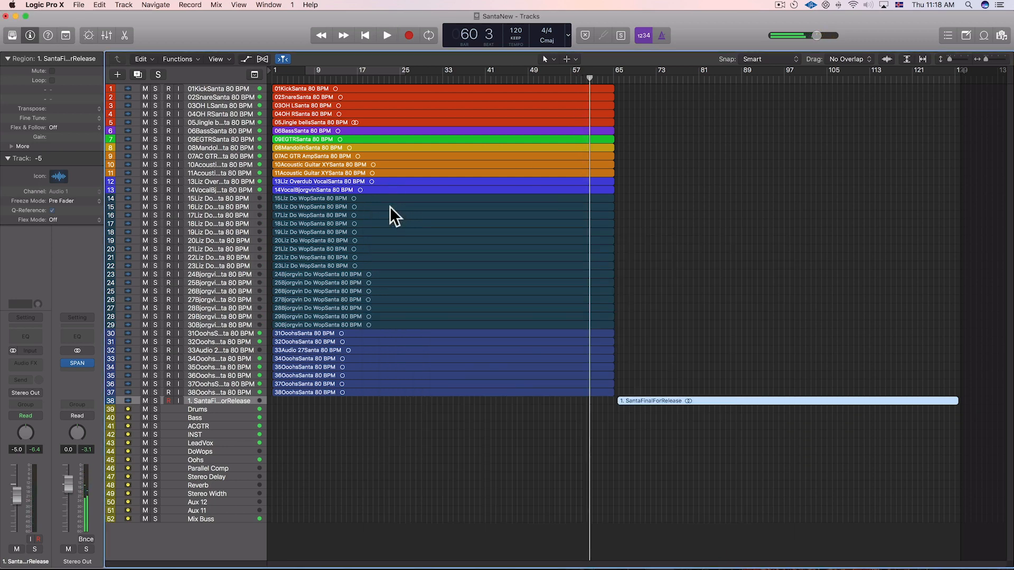
Enlarge the track rows vertically in the Tracks area to view the regions' waveforms
key(super+Down)
key(super+Down)
key(super+Down)
key(super+Down)
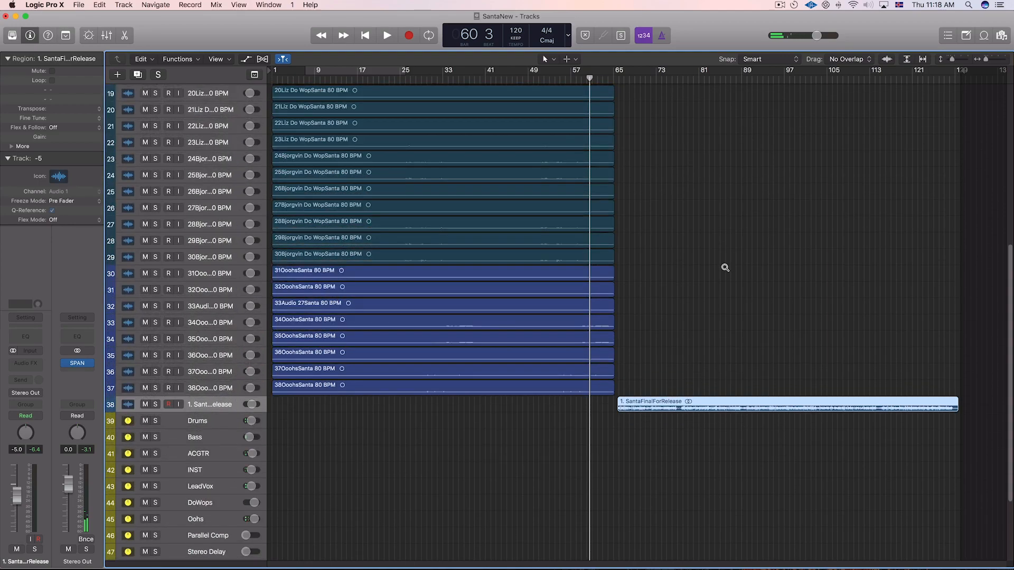
scroll(725, 271, up, 10)
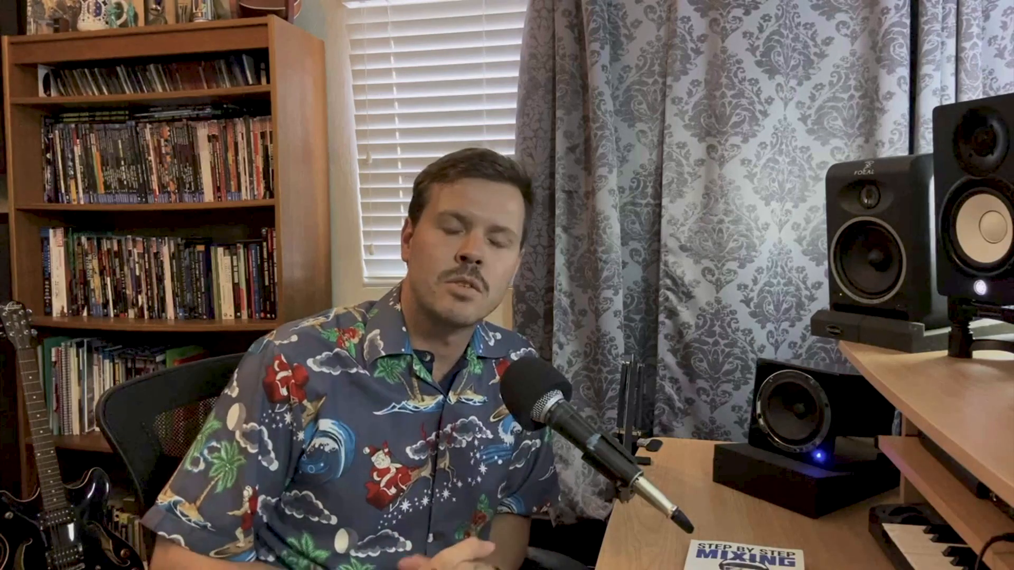